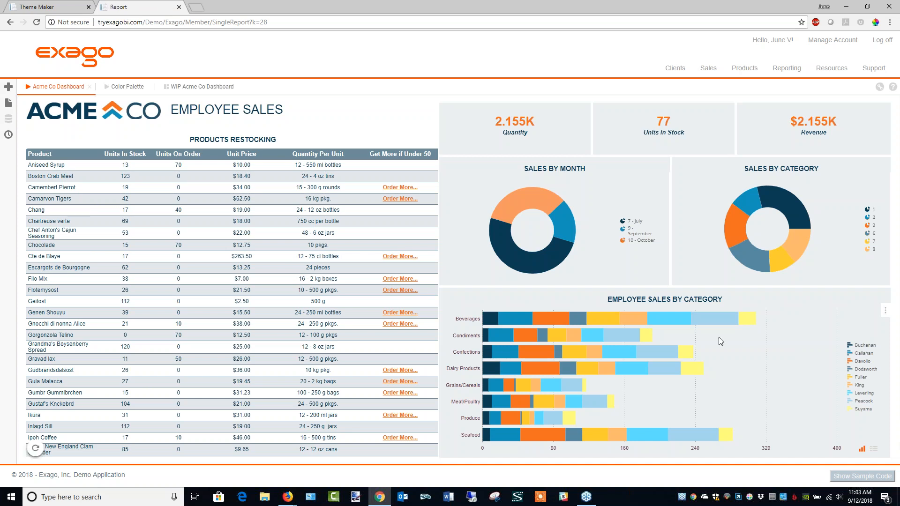
Review the Acme Co color palette, the Theme Maker page and the finished Acme Co Dashboard.
click(127, 87)
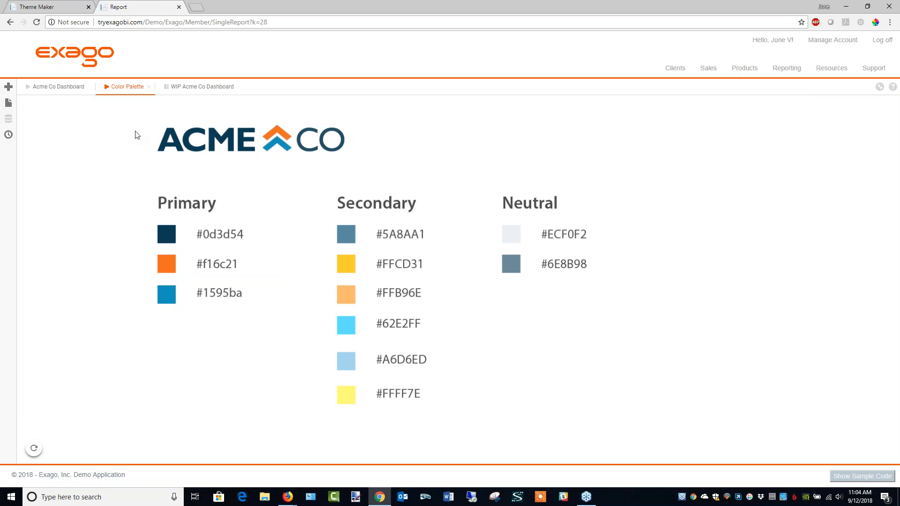
click(55, 8)
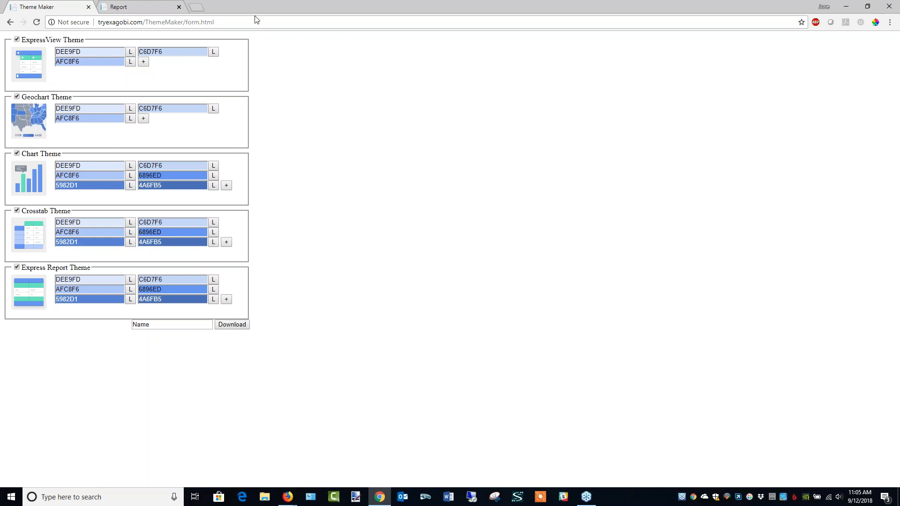
click(147, 9)
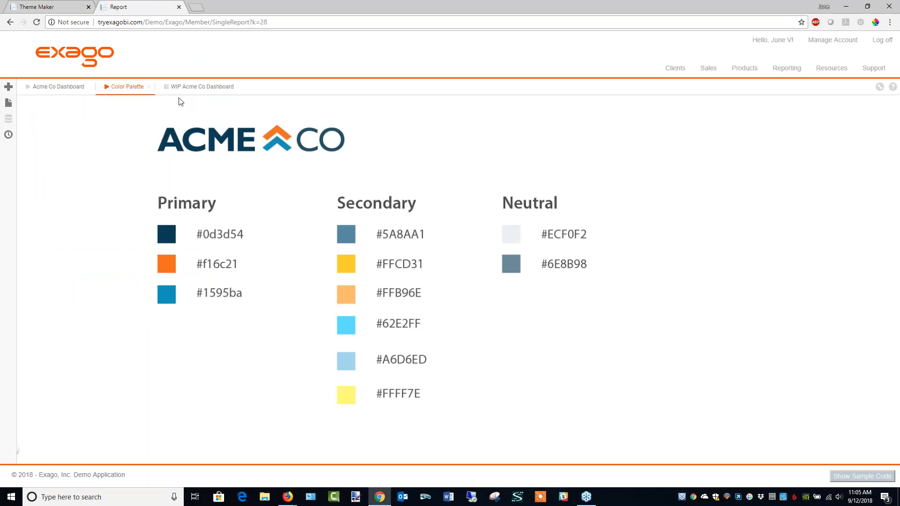
click(74, 88)
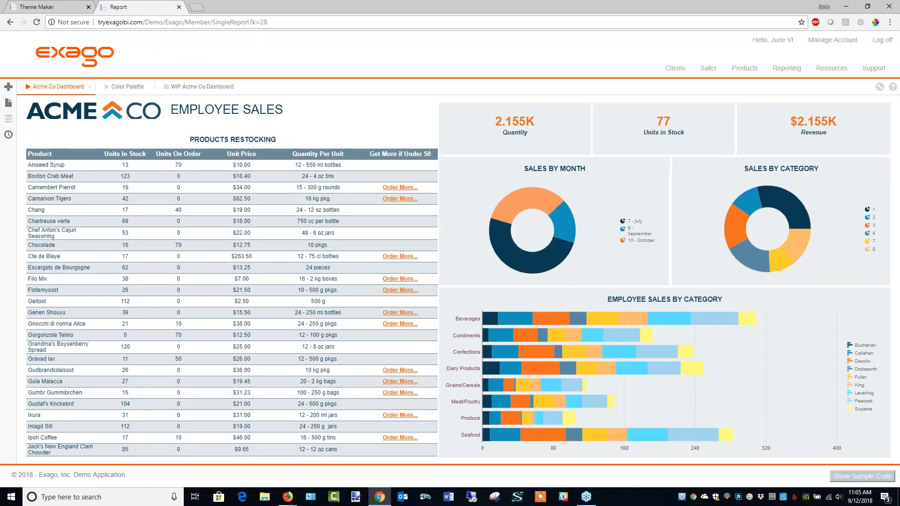
mouse_move(508, 212)
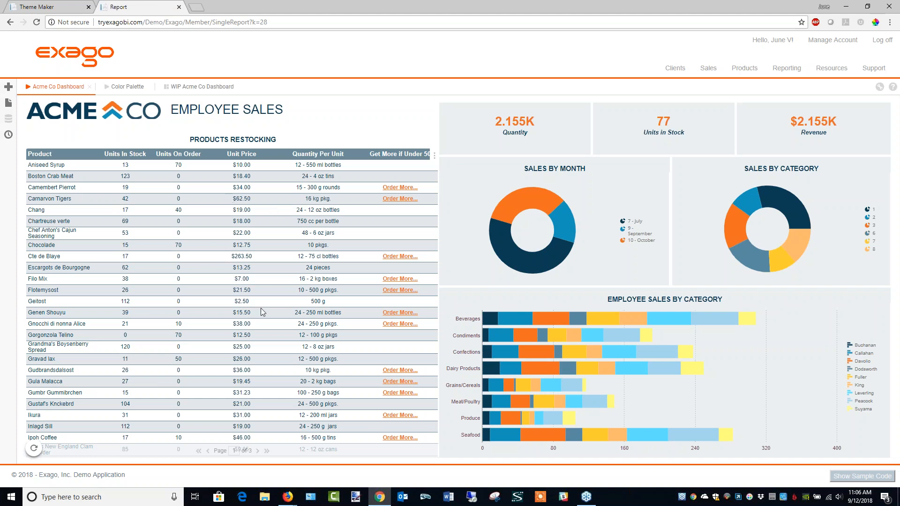
Open the Acme_Restock Action report from the WIP_Acme Co DB_Reports folder for editing.
click(7, 104)
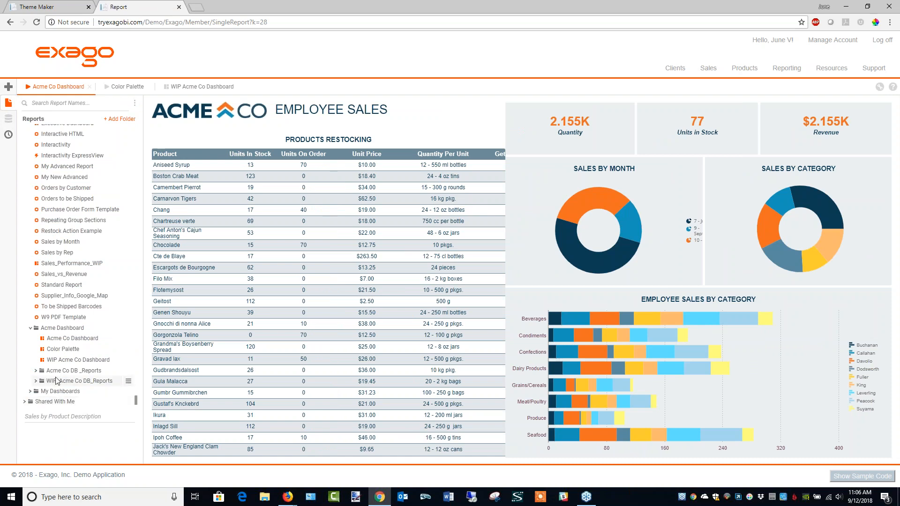
click(36, 381)
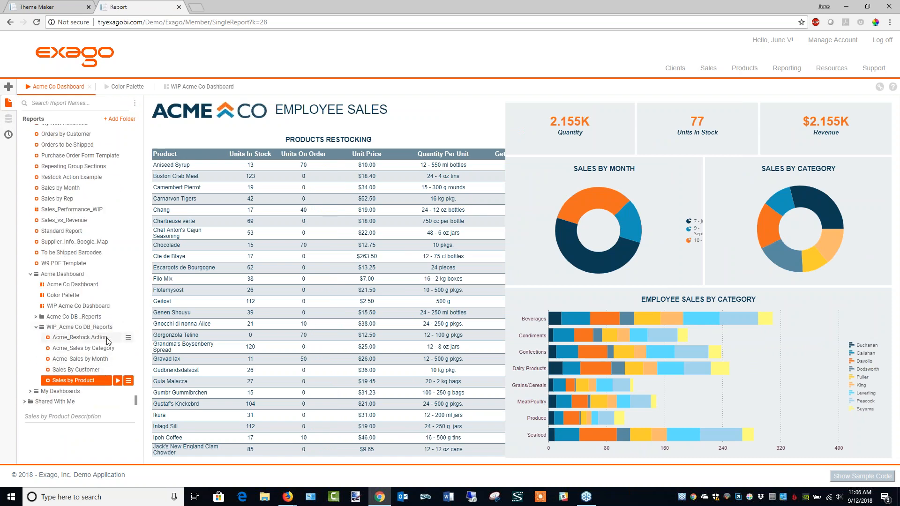
click(127, 339)
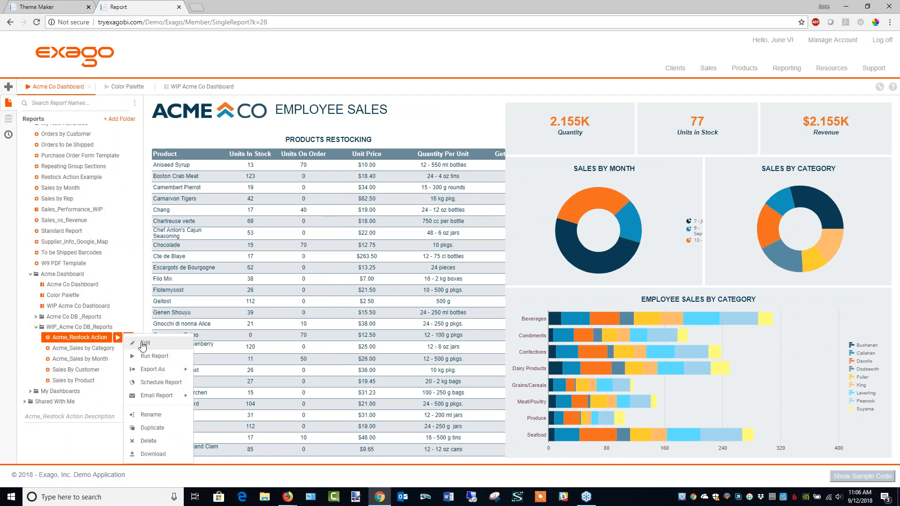
click(141, 344)
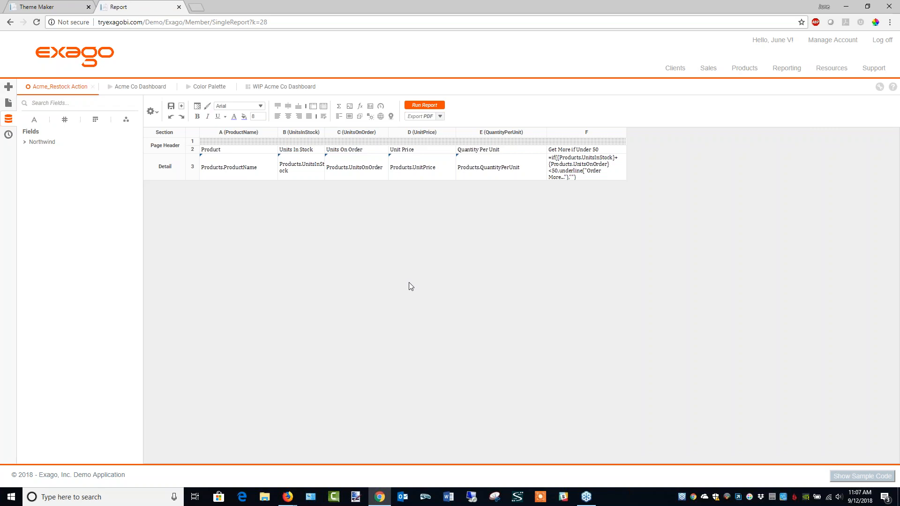
Set the background color of the column title cells in the page header to #6e8b98.
click(254, 151)
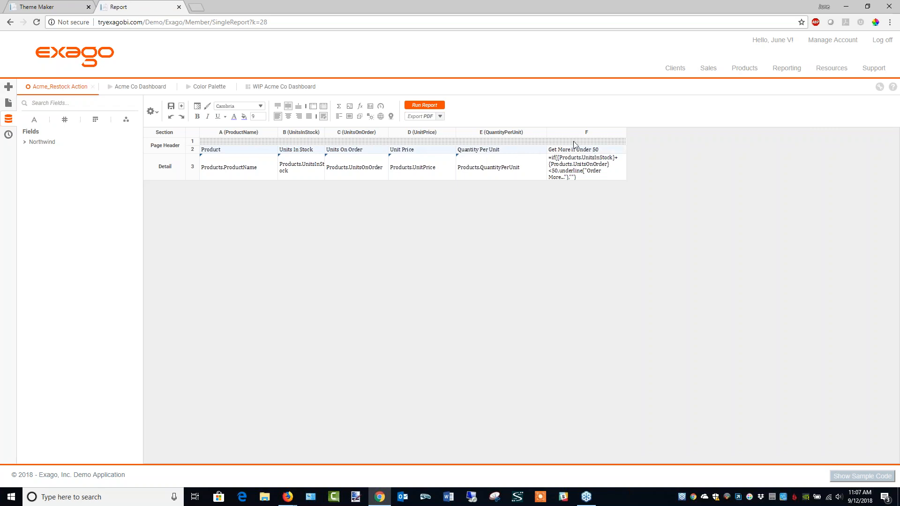
click(244, 116)
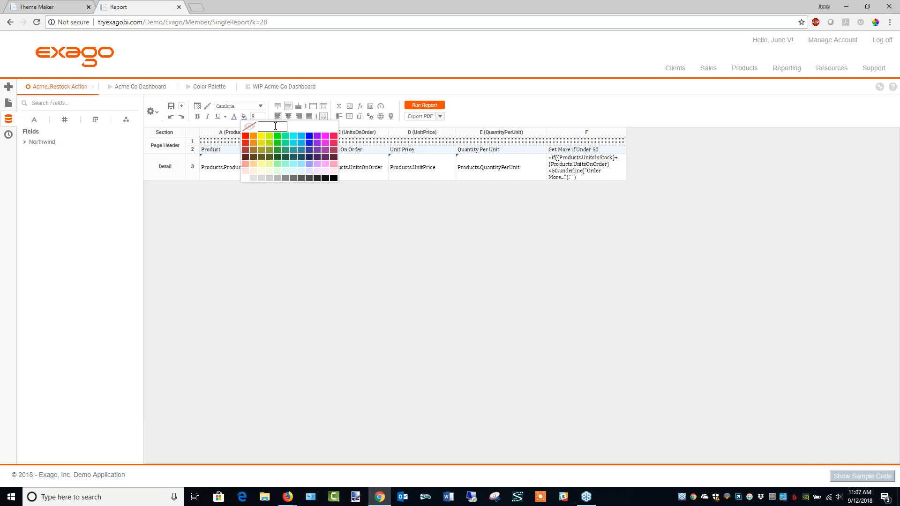
text(#6e8b98)
triple_click(275, 126)
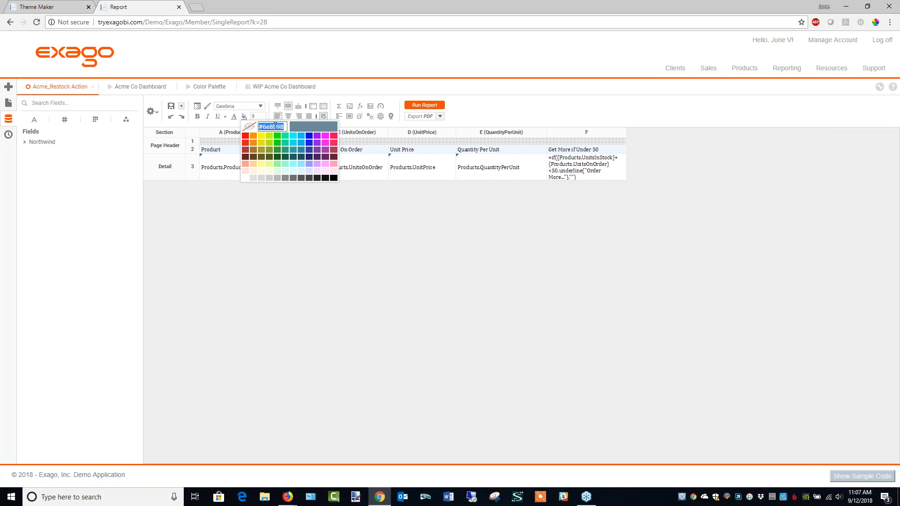
Format the page header column titles as white, bold Arial text.
click(234, 118)
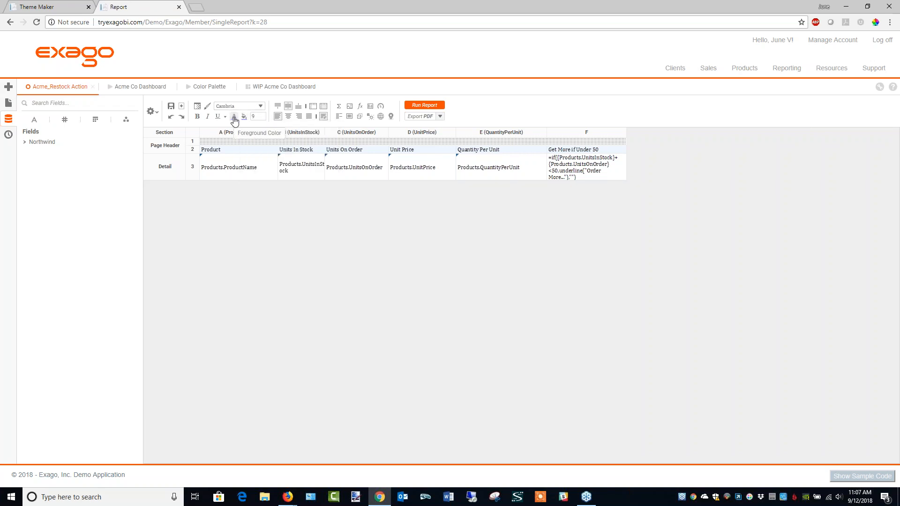
click(234, 119)
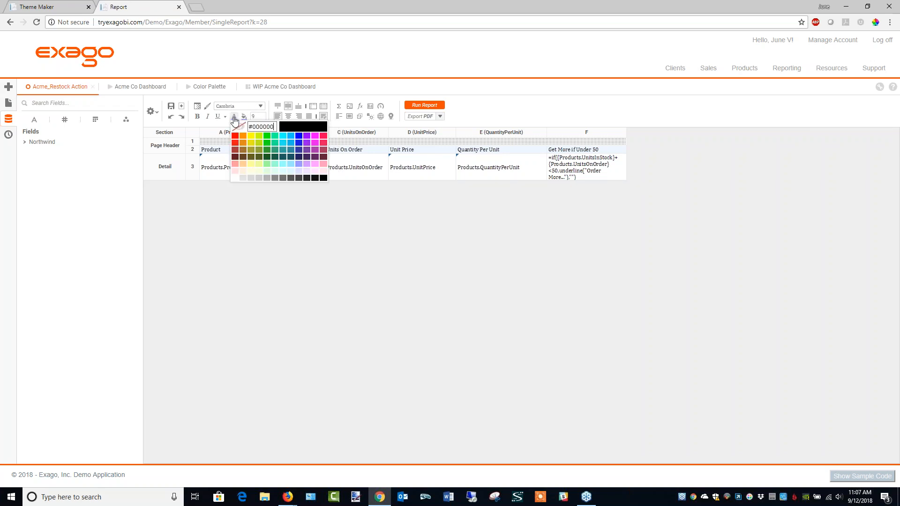
click(234, 178)
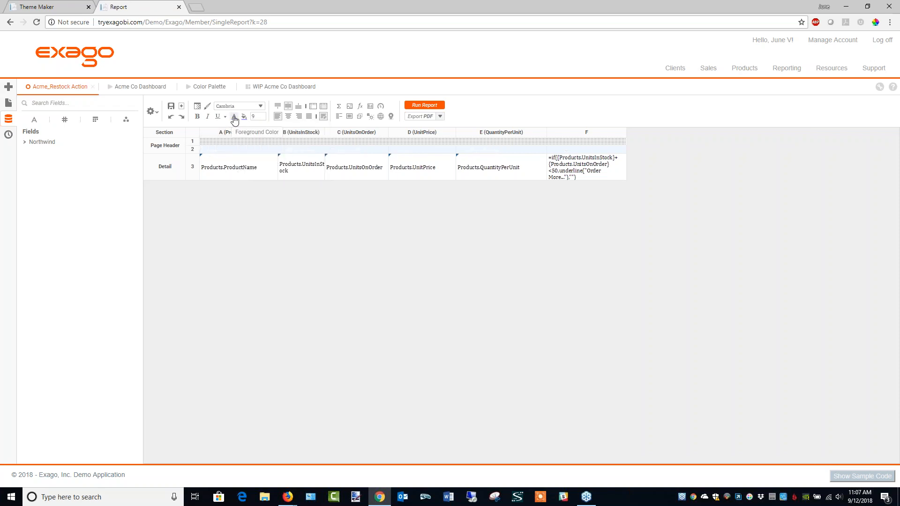
click(259, 107)
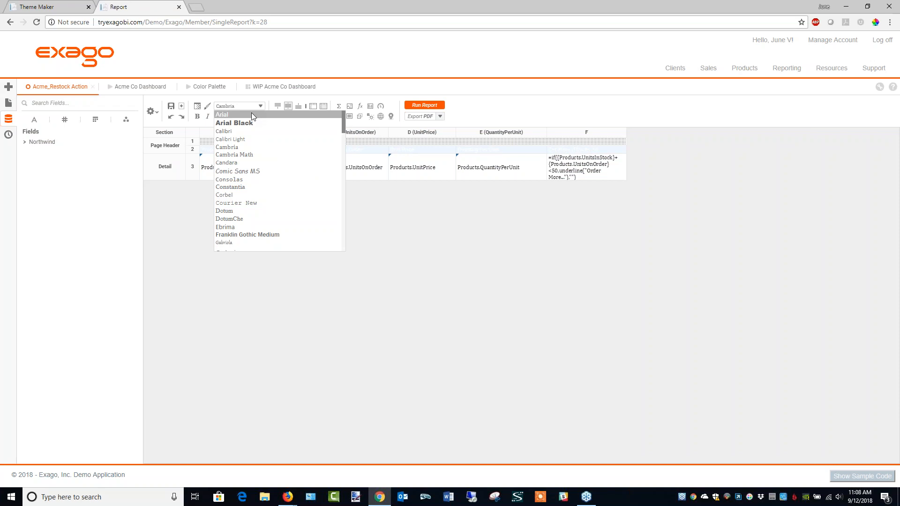
click(252, 115)
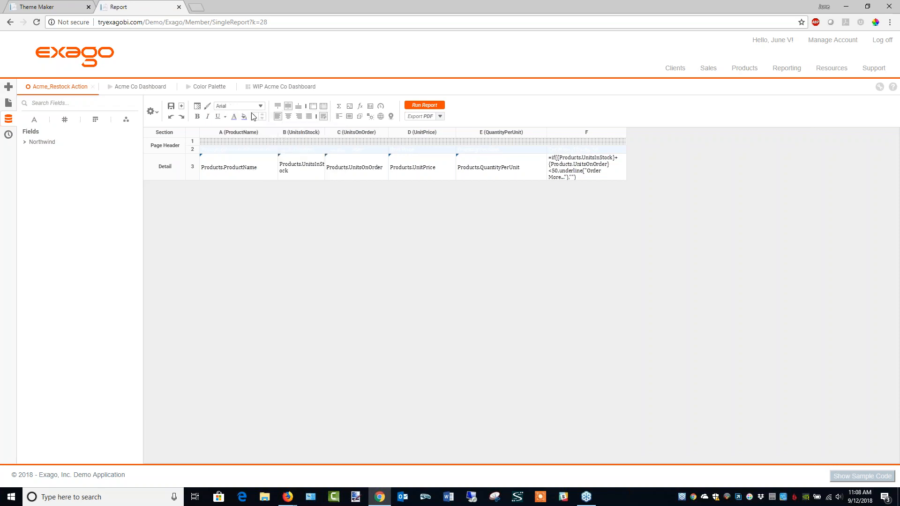
click(197, 117)
click(267, 213)
Format all detail row cells with text color #6e8b98, the Arial font and size 10.
click(249, 173)
drag(243, 177, 572, 165)
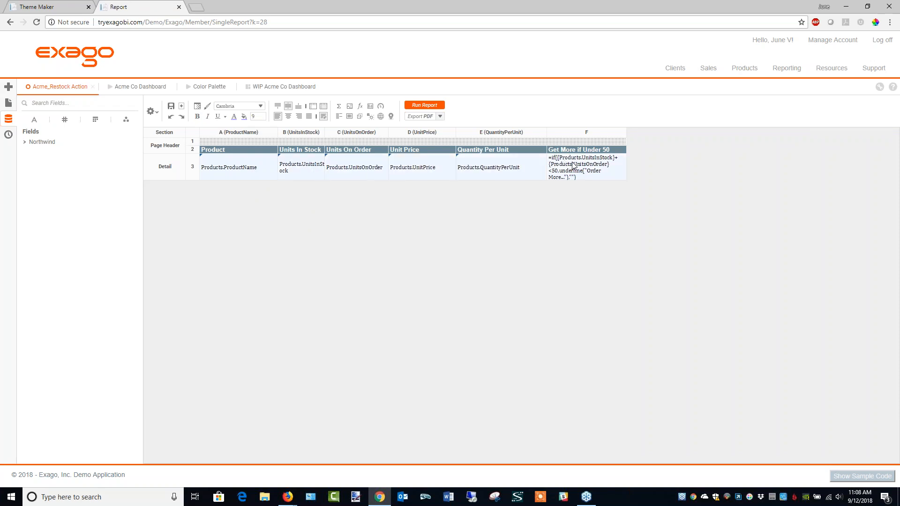
click(234, 116)
triple_click(261, 126)
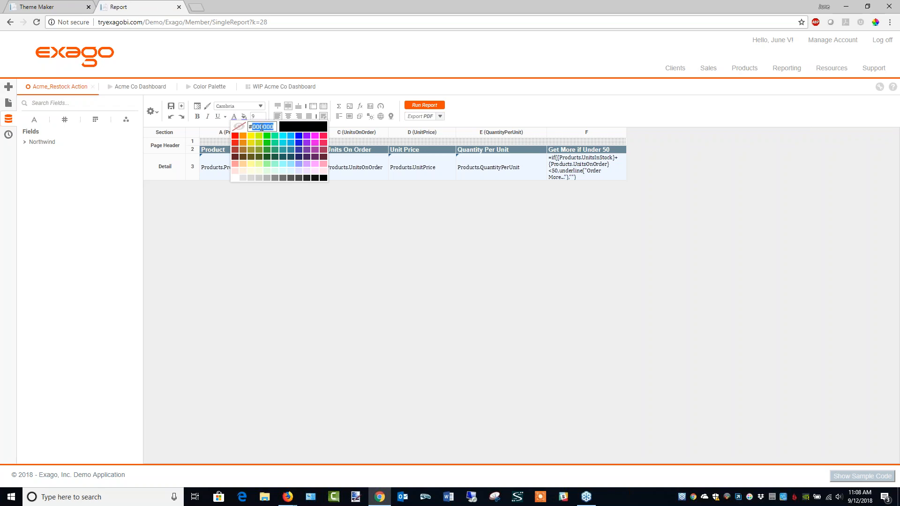
text(#6e8b98)
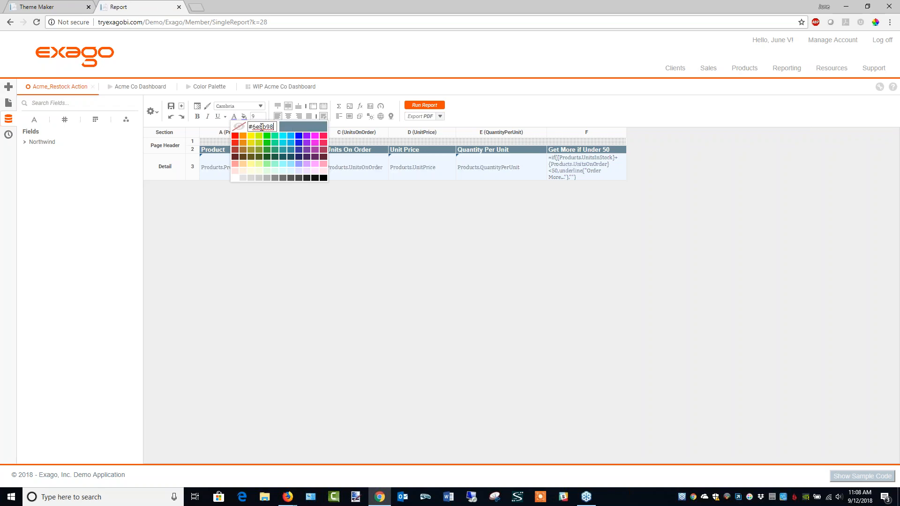
click(261, 107)
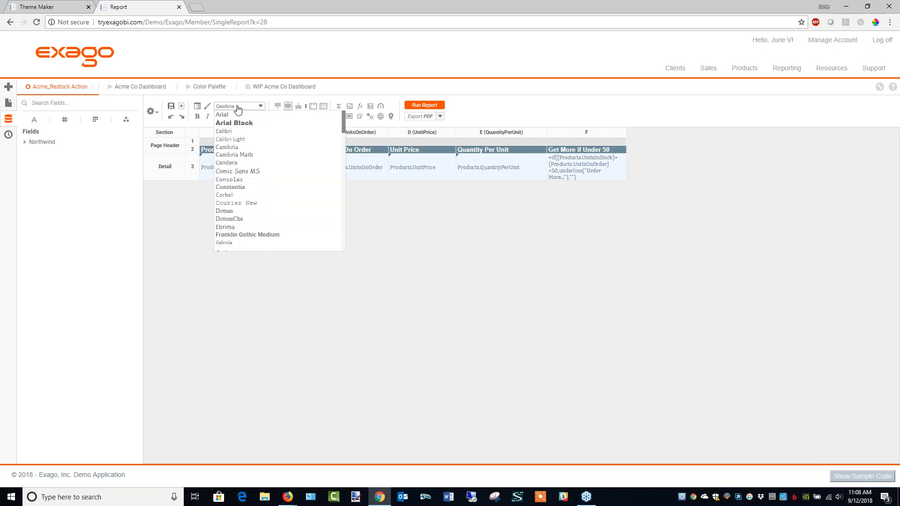
click(227, 115)
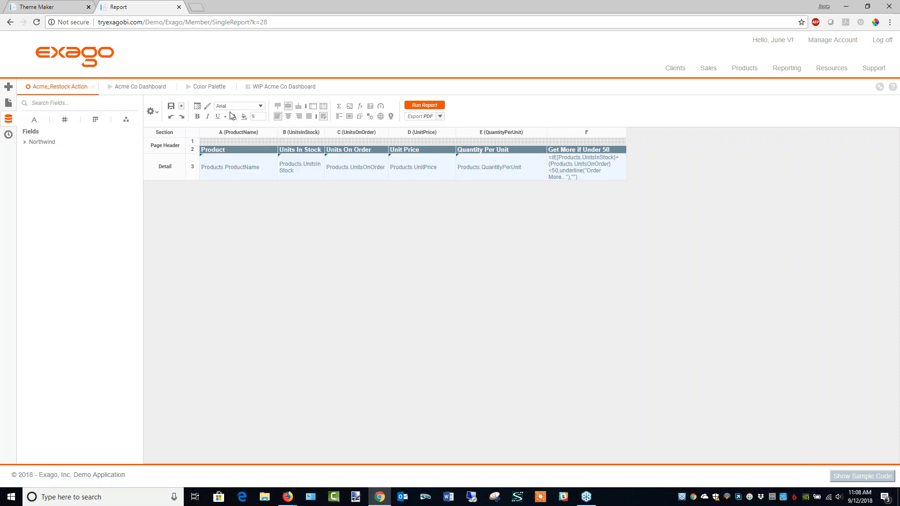
click(262, 116)
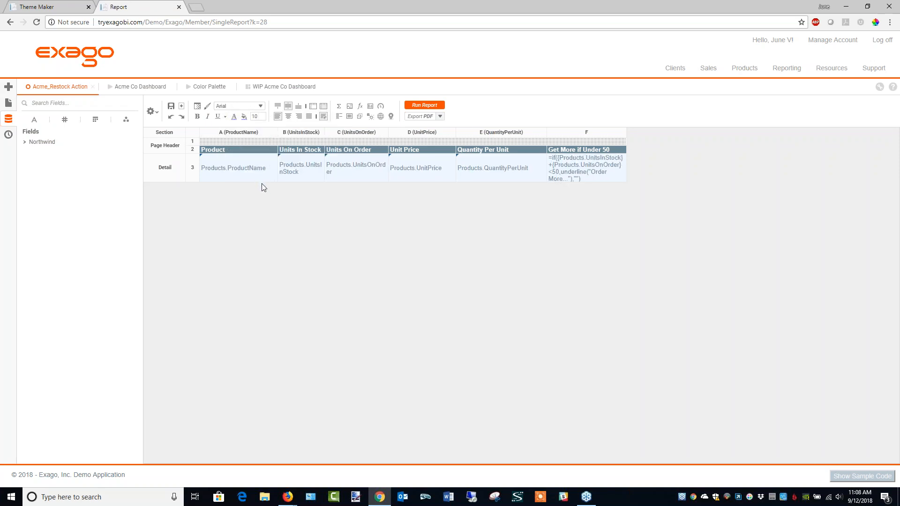
Add a bottom border in color #6e8b98 to the detail row cells.
click(197, 107)
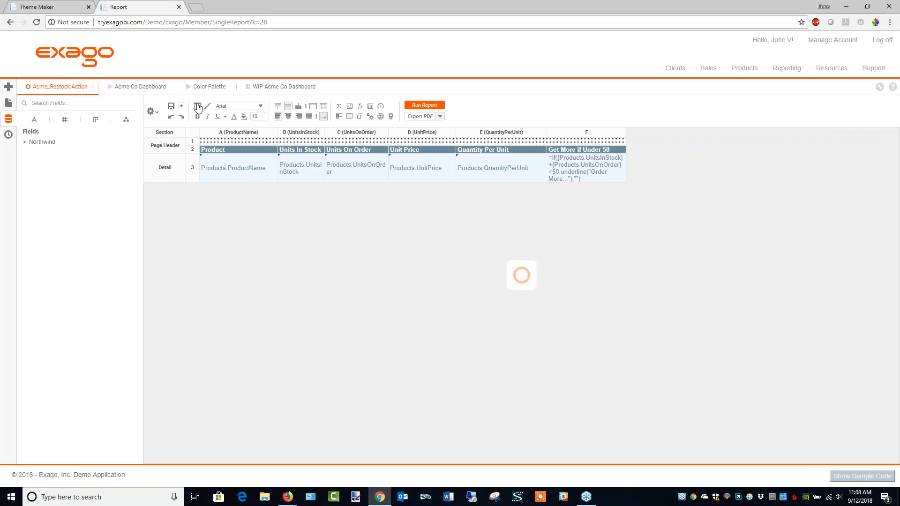
click(520, 209)
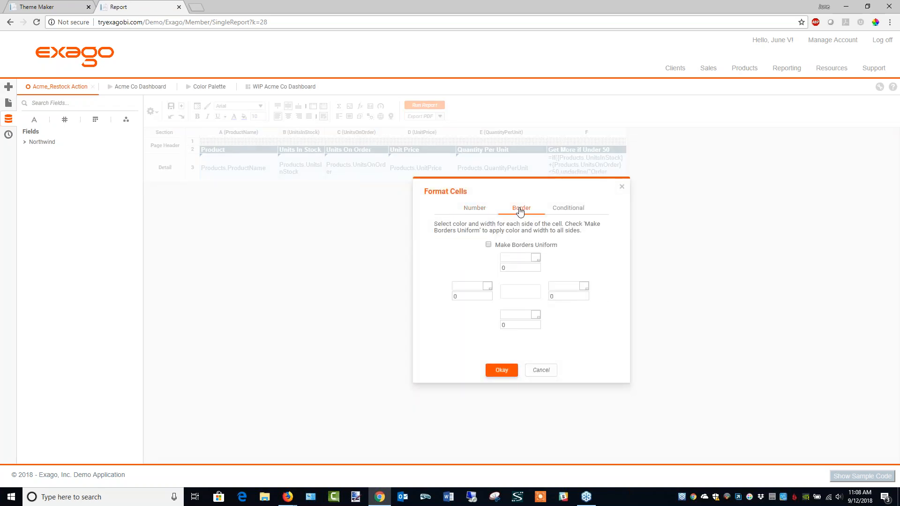
click(521, 315)
text(#6e8b98)
click(495, 373)
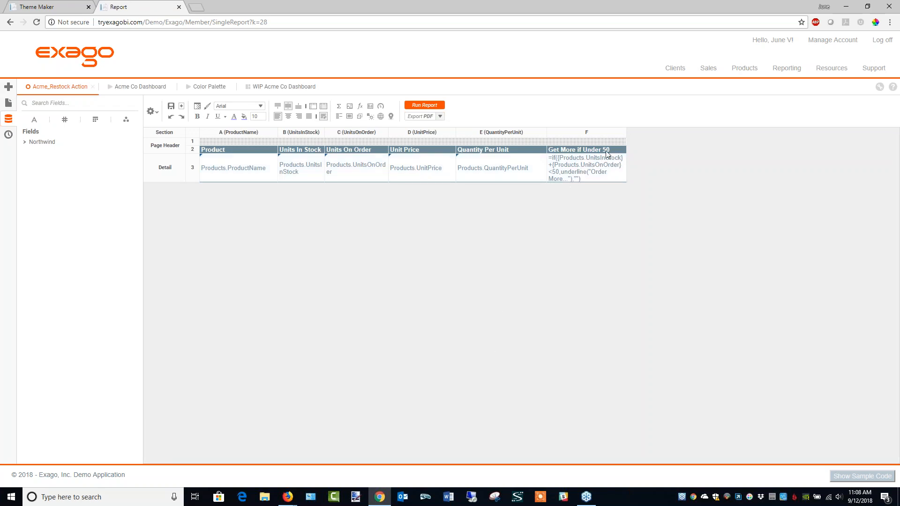
Make the "Order More..." formula cell in the detail row bold and set its text color to #f16c21.
click(586, 166)
click(197, 117)
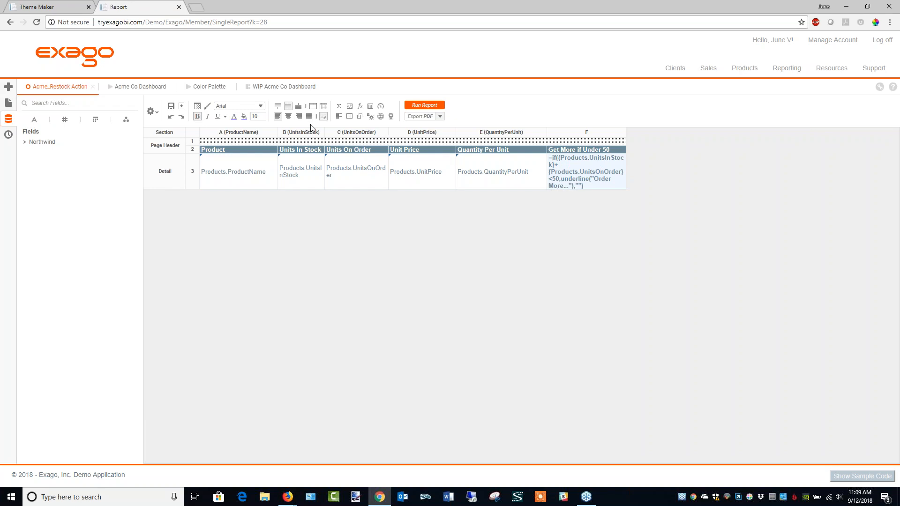
click(233, 117)
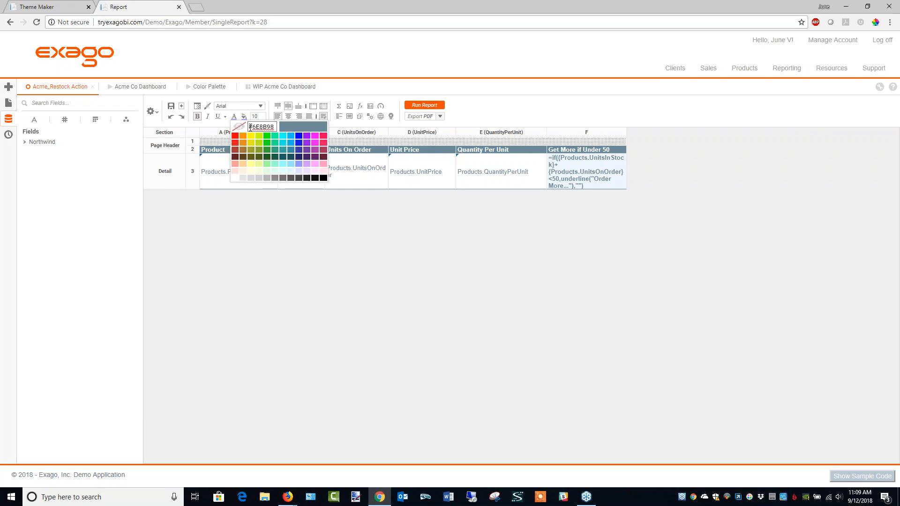
double_click(276, 126)
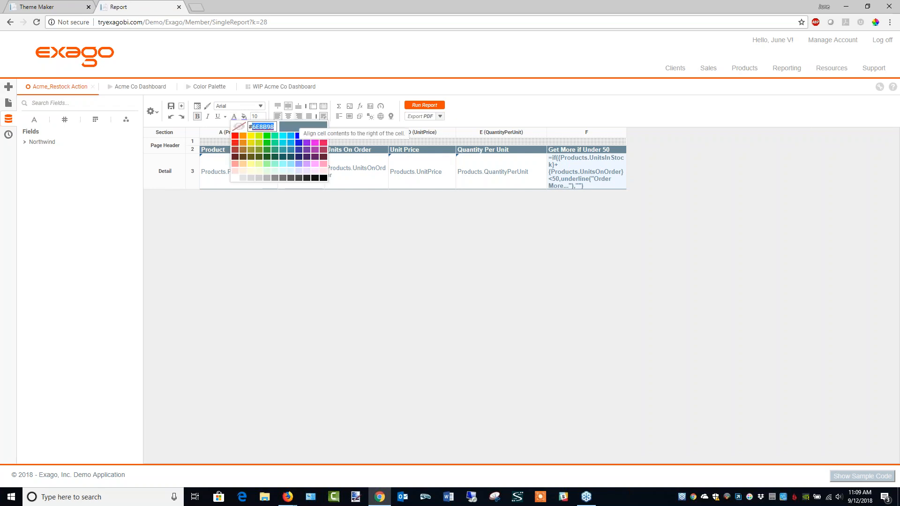
text(f16c)
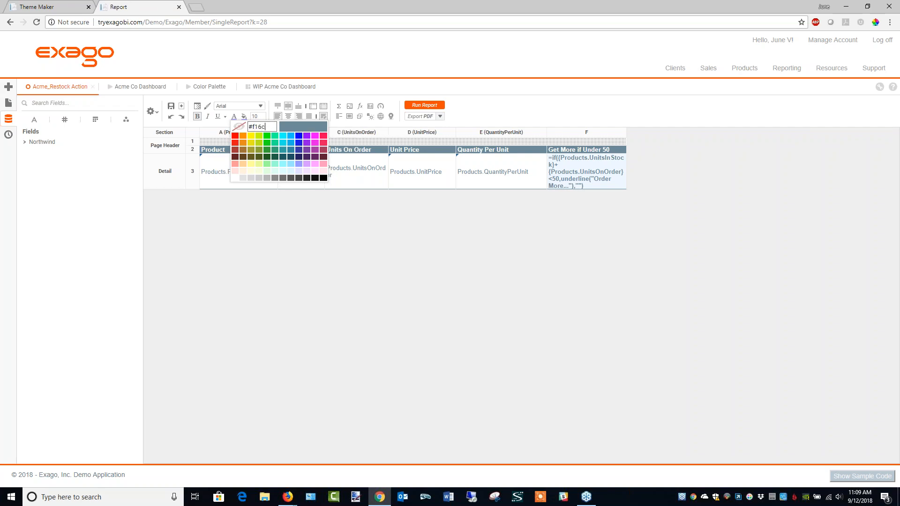
text(21)
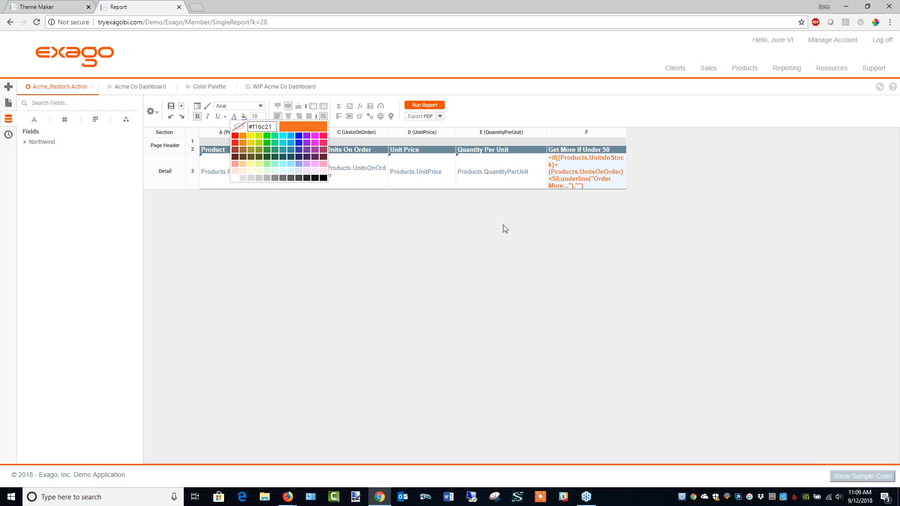
key(Return)
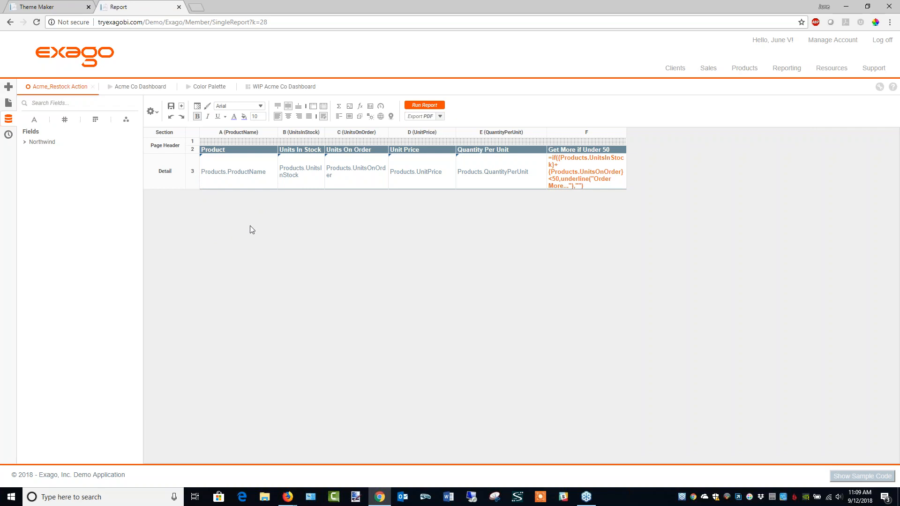
Set the height of the column title row in the page header to 42 px.
right_click(193, 149)
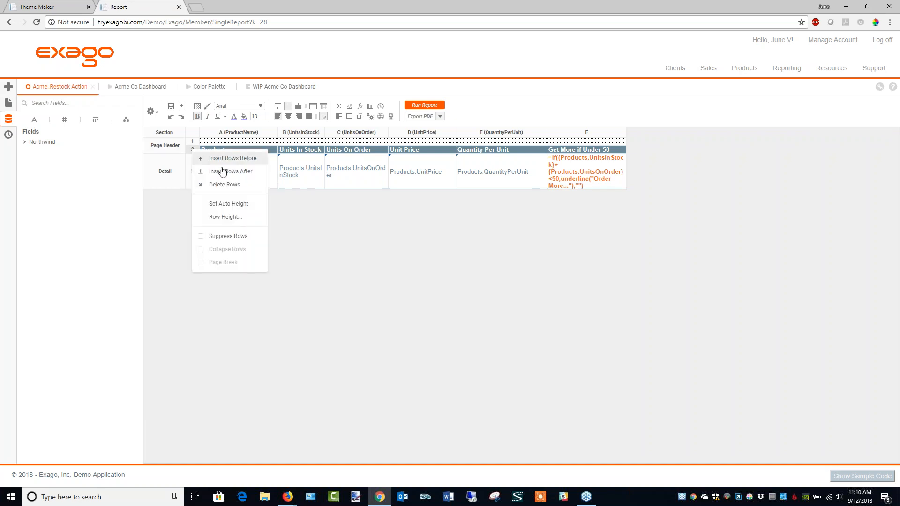
click(236, 217)
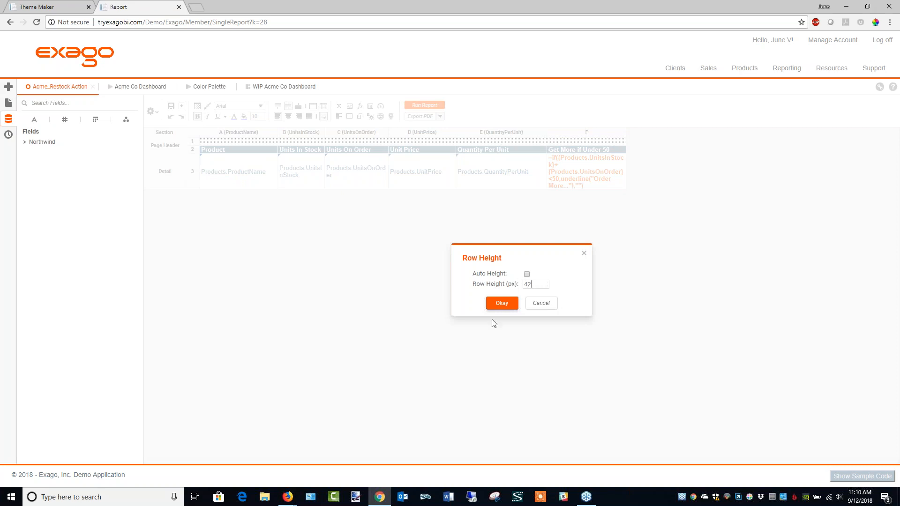
click(495, 304)
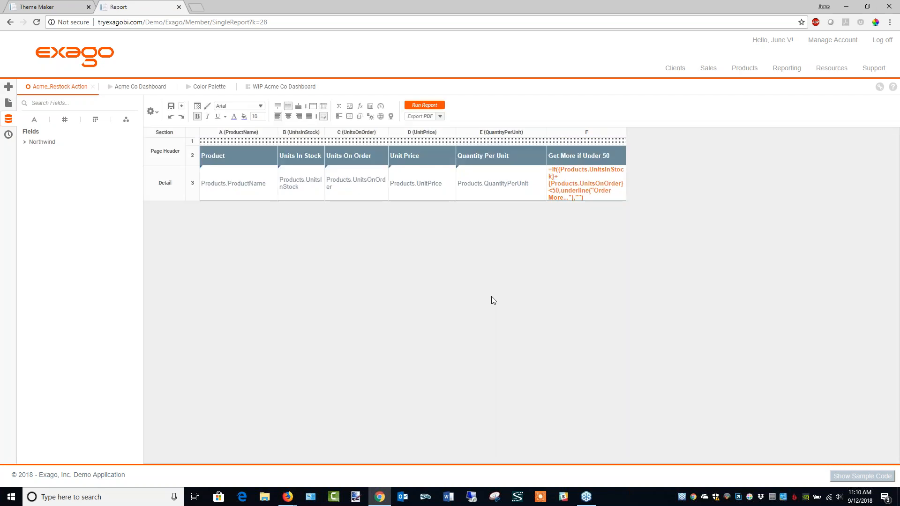
Set the height of the detail row to 42 px.
right_click(190, 188)
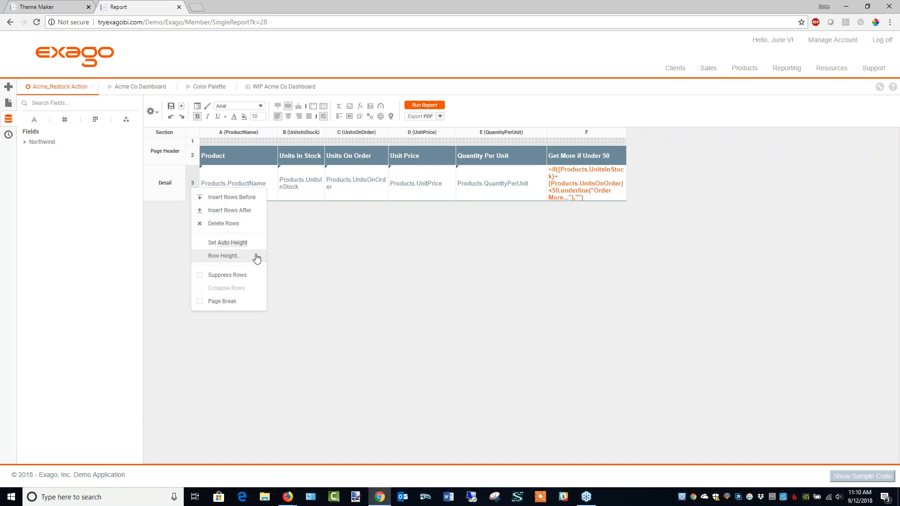
click(247, 244)
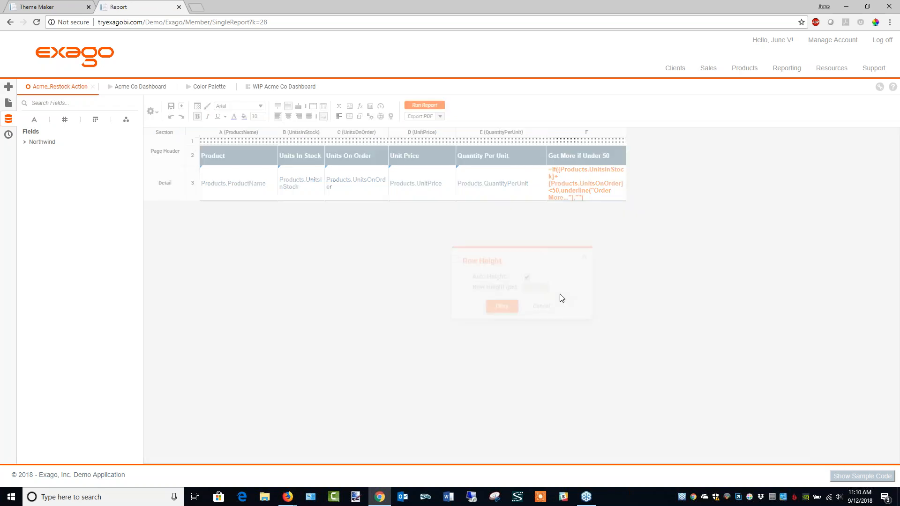
click(535, 285)
text(42)
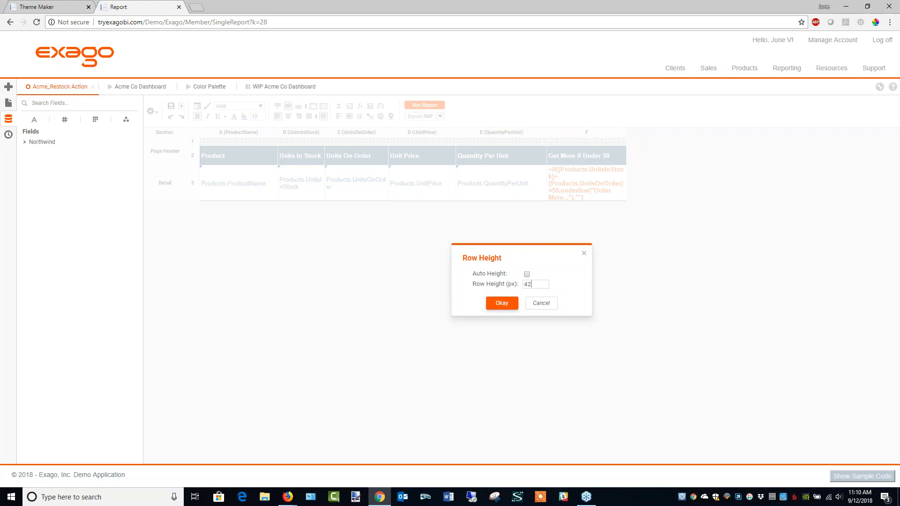
click(501, 303)
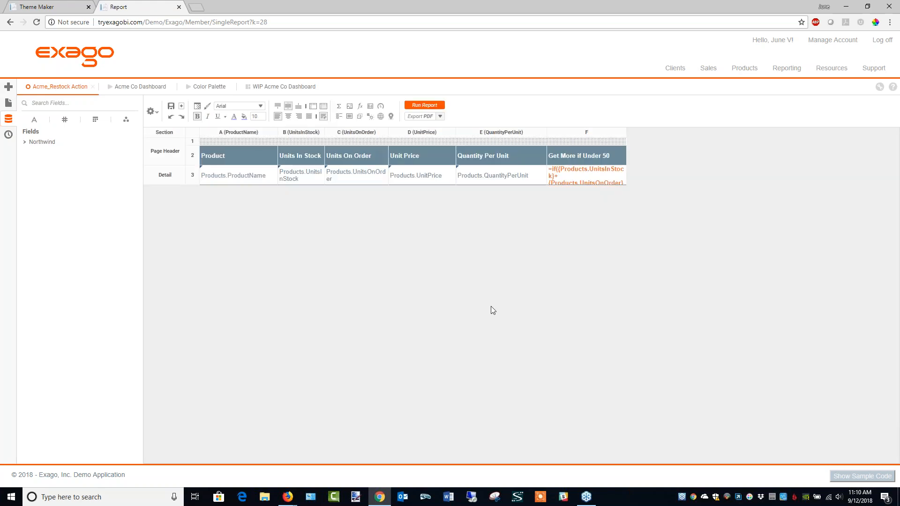
Give the Detail section alternating row shading, with the first color blank and the second set to #ECF0F2.
right_click(165, 180)
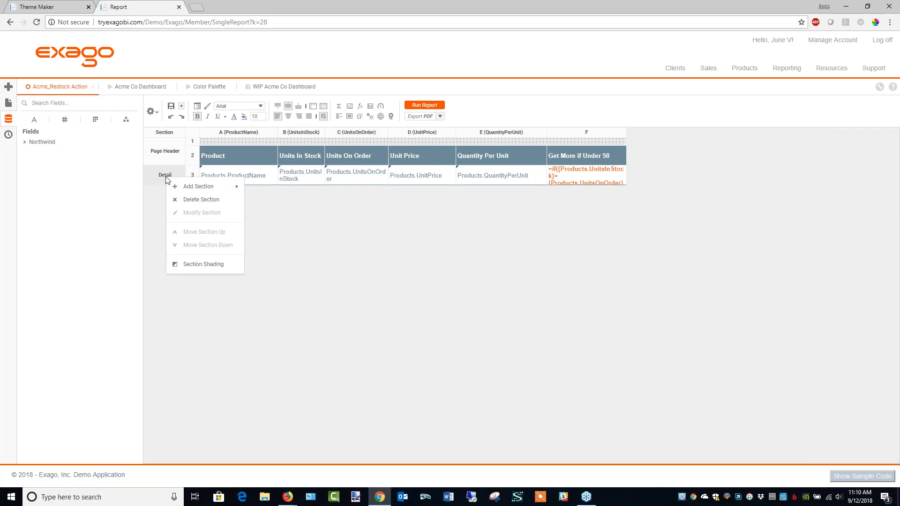
click(205, 265)
click(481, 328)
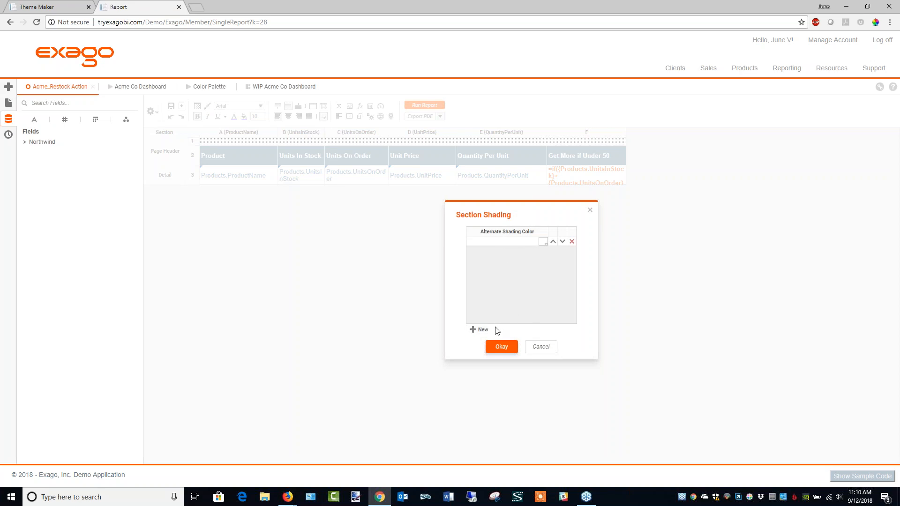
click(481, 330)
click(491, 250)
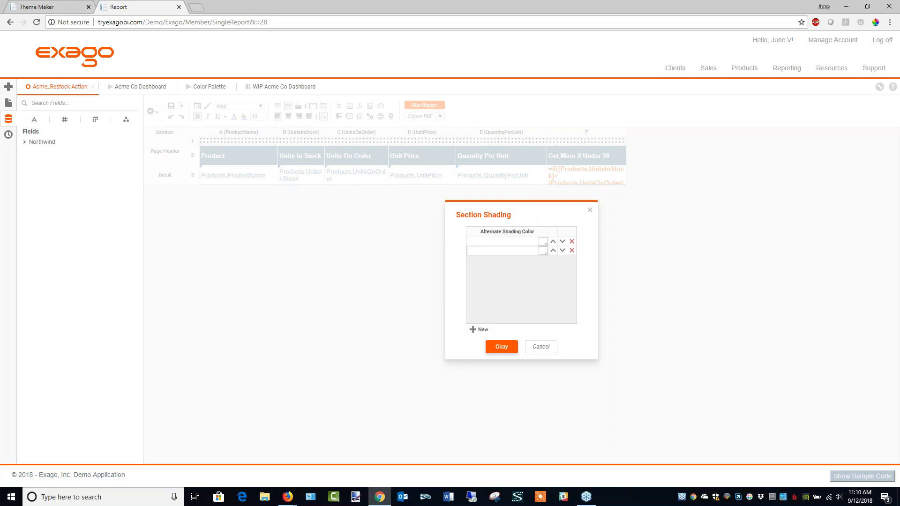
text(#ECF0F2)
click(502, 346)
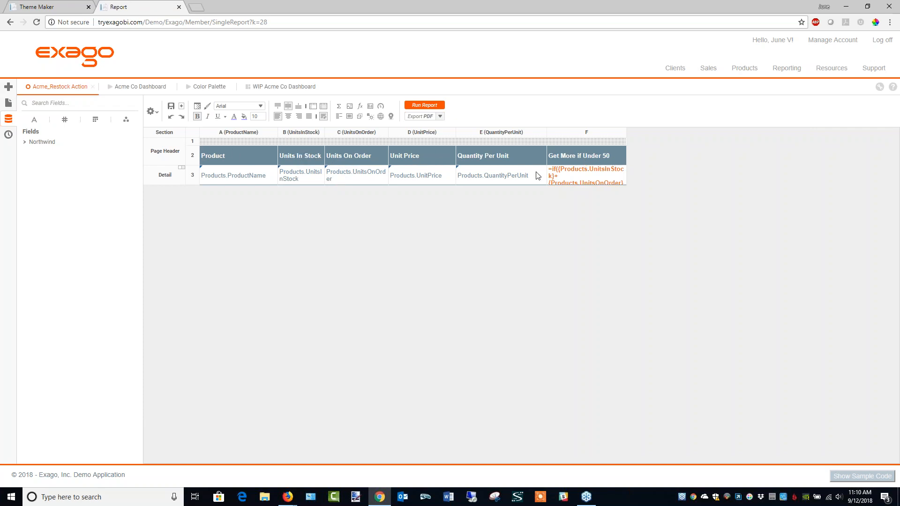
Center the column titles and detail cells horizontally in columns B through E, from Units In Stock to Quantity Per Unit.
click(311, 156)
drag(335, 161, 297, 181)
ctrl+click(294, 181)
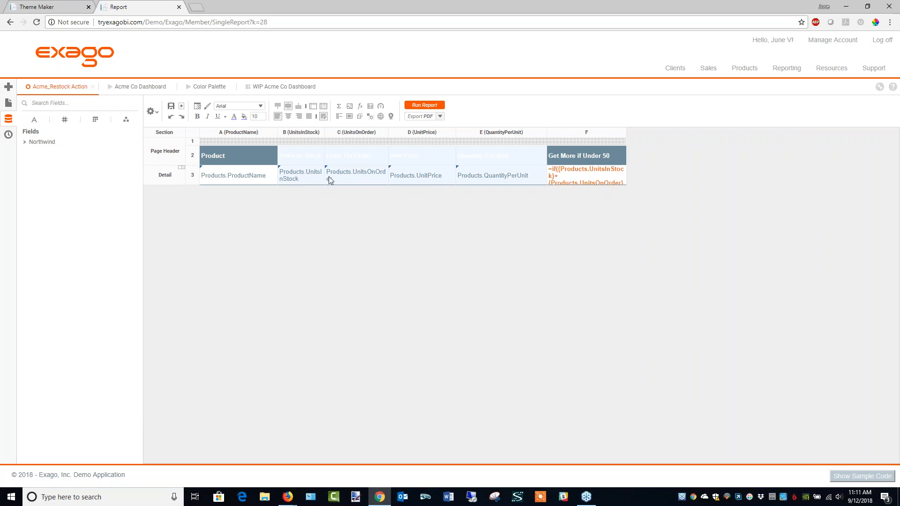
click(289, 116)
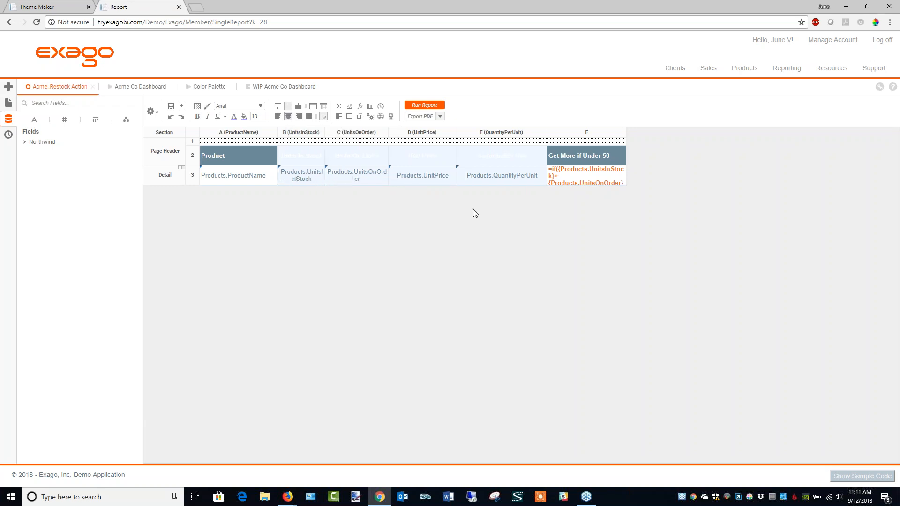
click(501, 226)
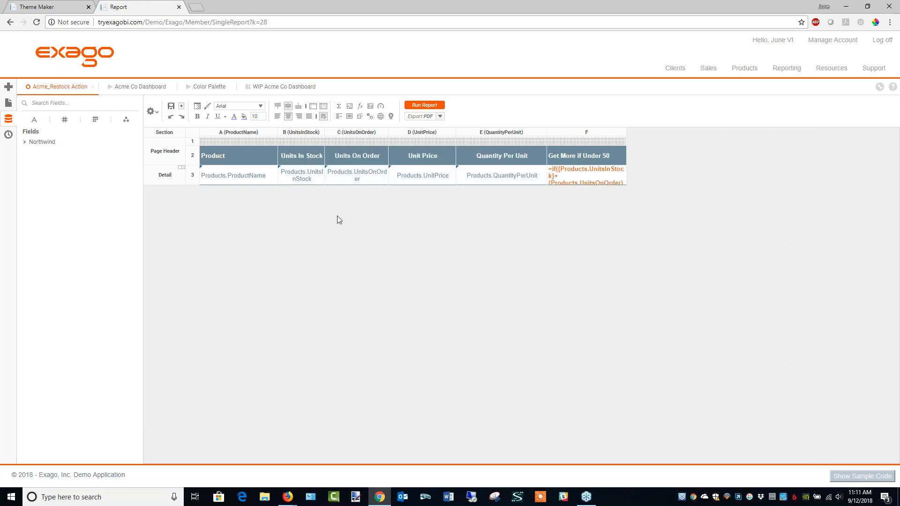
Save and close the Acme_Restock Action report, and switch to the WIP Acme Co Dashboard.
click(171, 106)
click(93, 87)
click(228, 87)
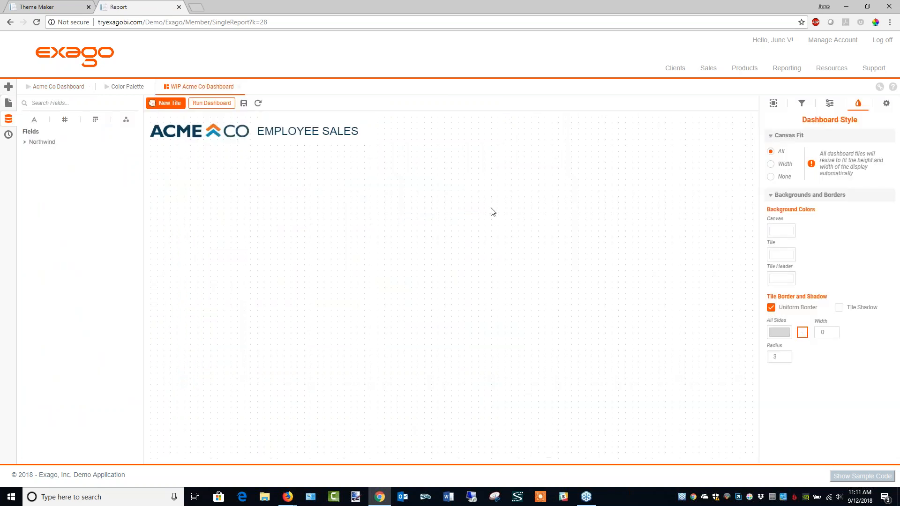
Place the Acme_Restock Action report from the WIP_Acme Co DB_Reports folder on the dashboard beneath the Acme Co logo.
click(9, 102)
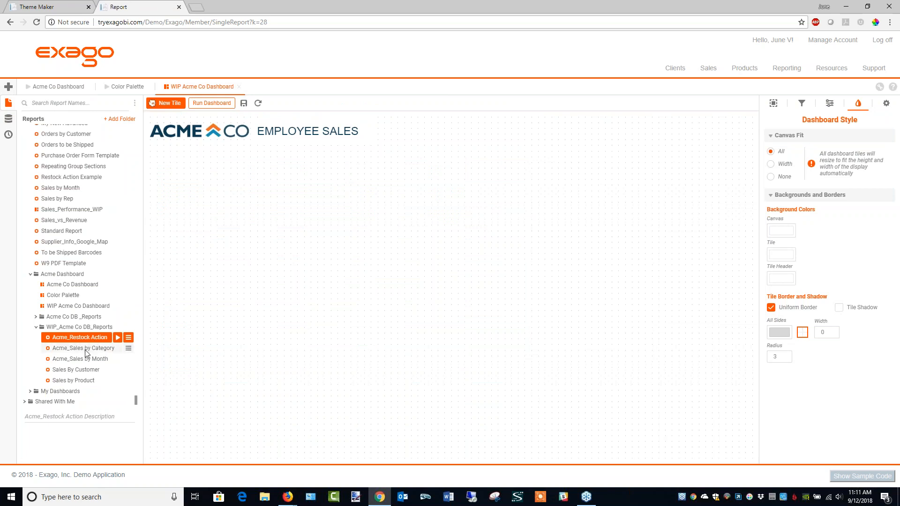
drag(70, 339, 451, 171)
click(532, 205)
Add a text tile between the logo and the restock table, sized to the table's width.
drag(164, 103, 487, 161)
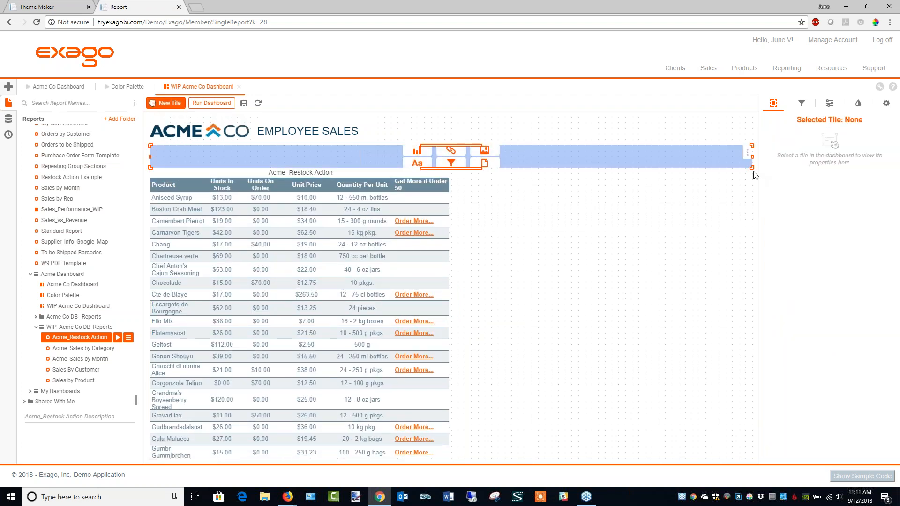
drag(751, 167, 445, 176)
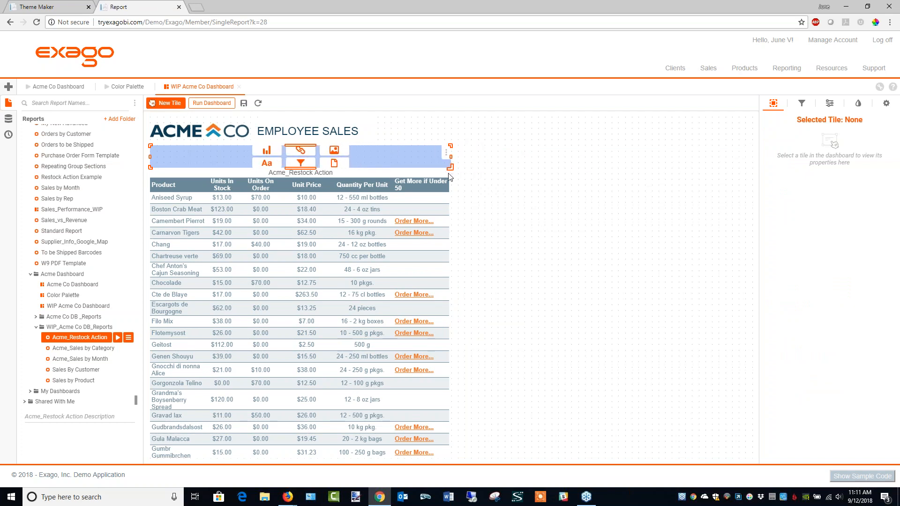
click(265, 163)
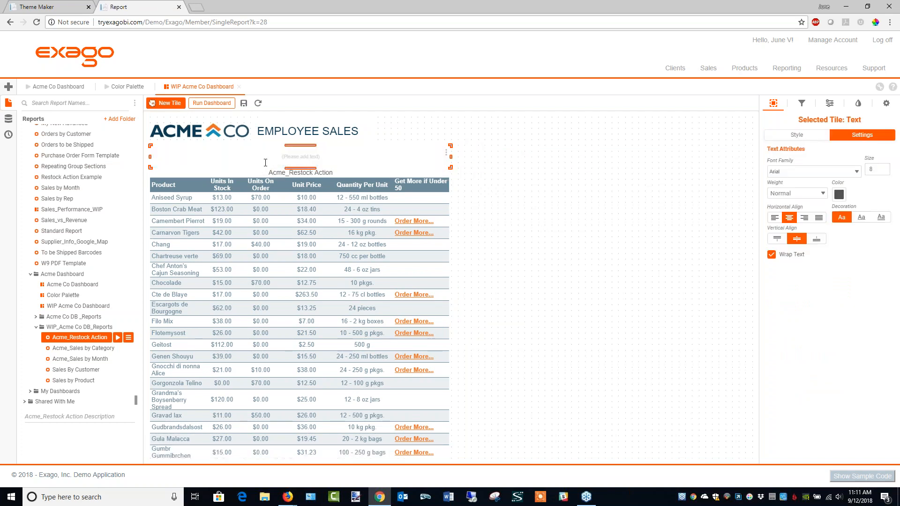
Enter the title "PRODUCTS RESTOCKING REPORT" in the text tile above the restock table.
click(338, 156)
text(PRODUCTS)
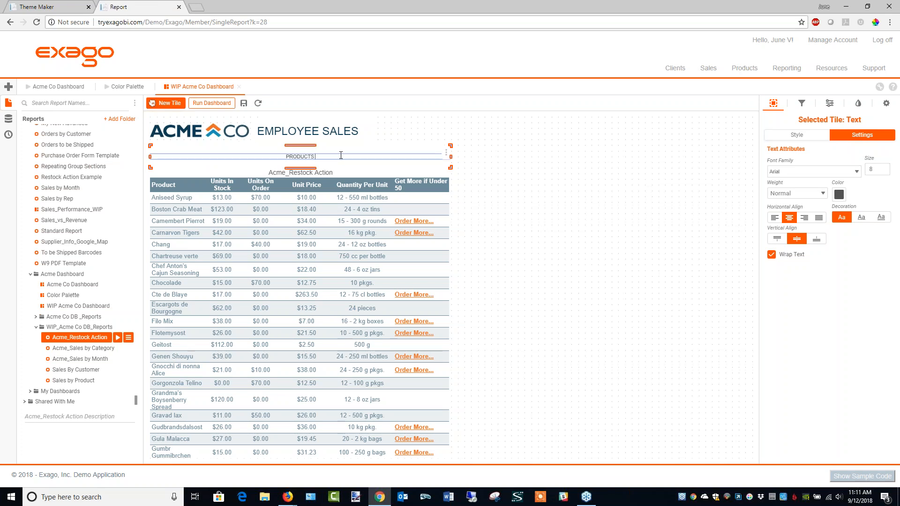
text( RESTOCKING RE)
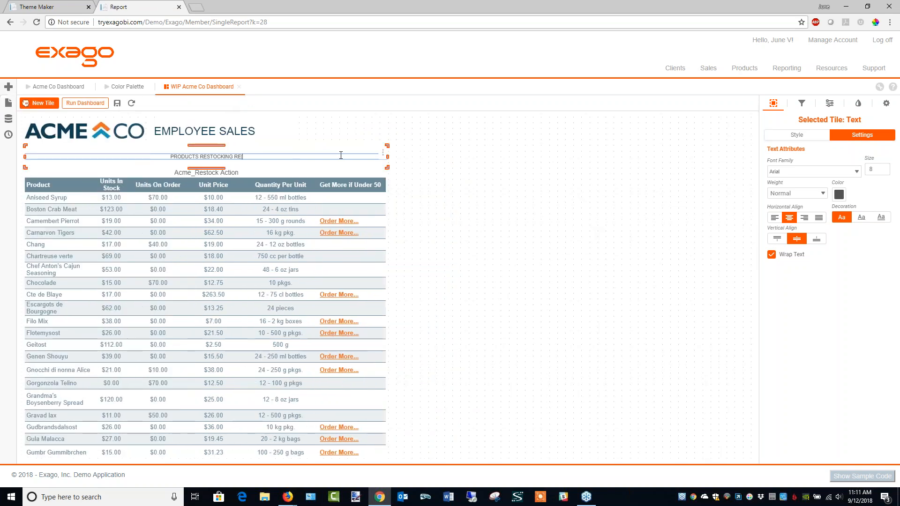
click(8, 103)
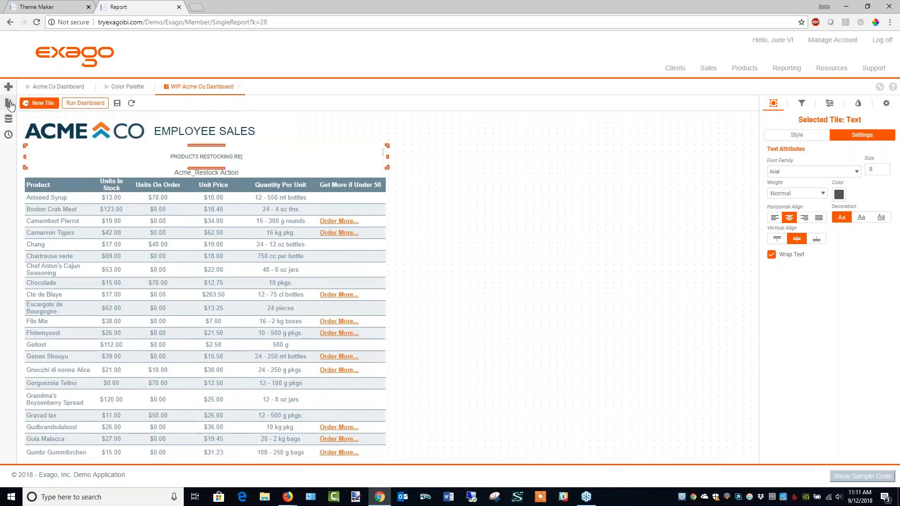
click(345, 155)
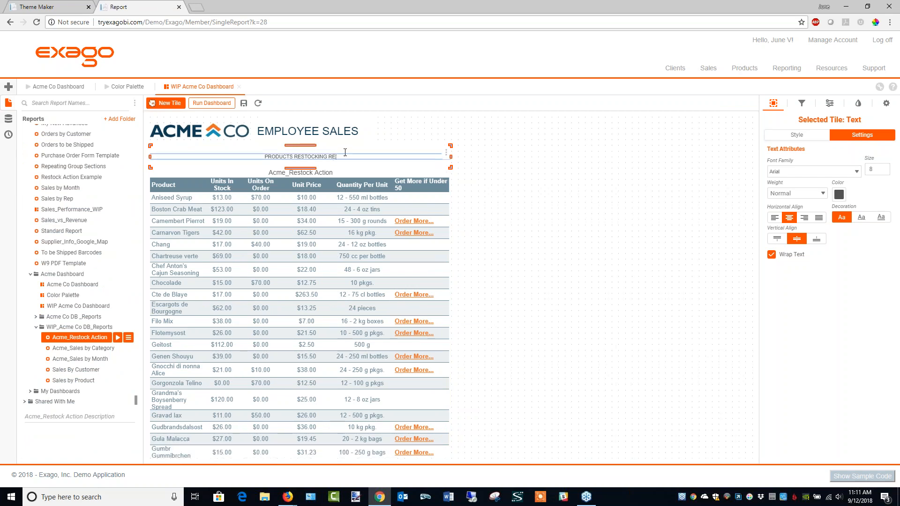
text(PORT)
Format the restocking title with size 9, bold weight and text color #0D3D54.
triple_click(343, 159)
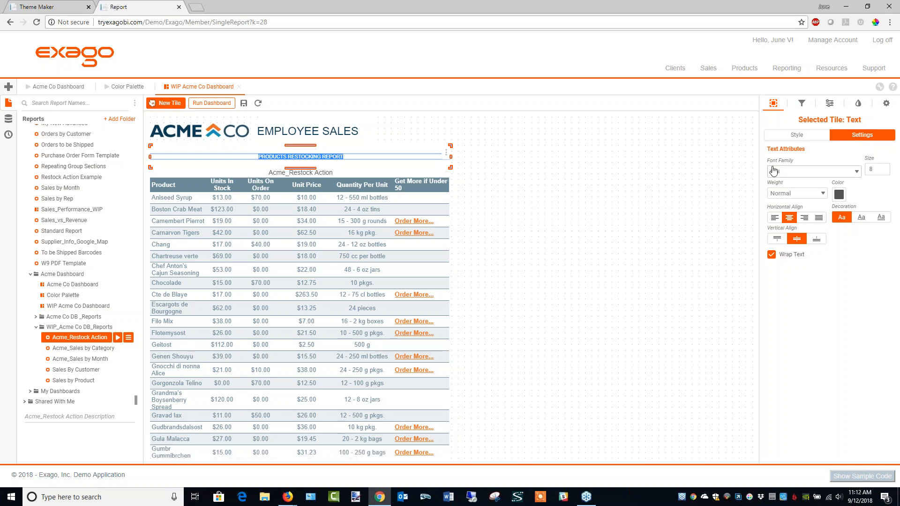
click(884, 168)
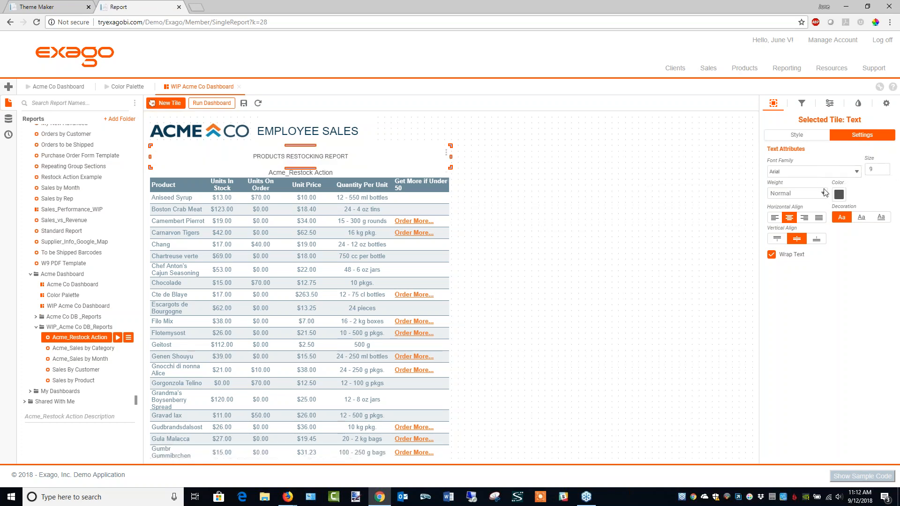
click(825, 194)
click(797, 205)
click(836, 195)
drag(823, 318, 800, 318)
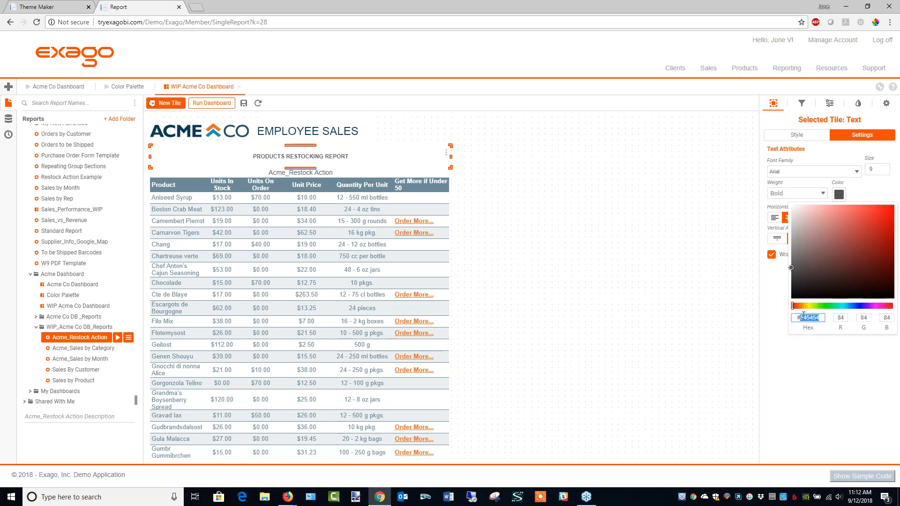
text(0D3D54)
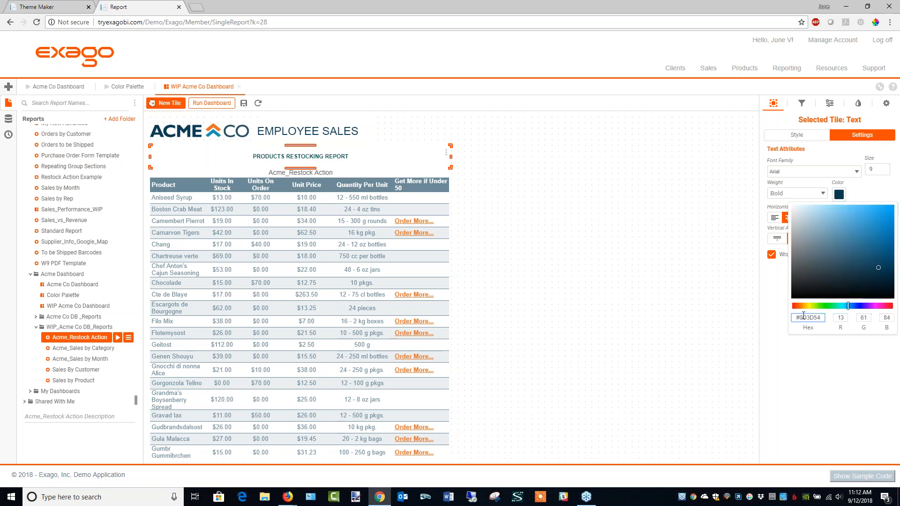
click(551, 347)
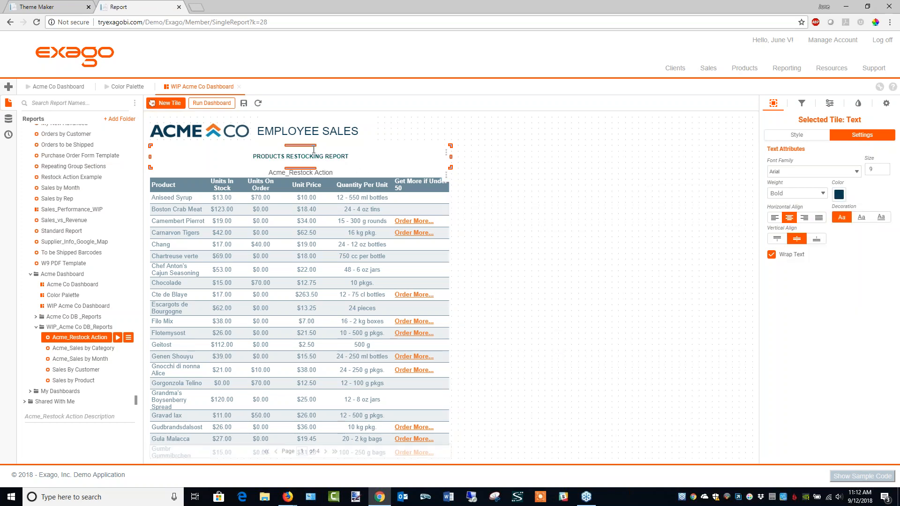
Shrink the restocking title tile slightly by lowering its upper edge and pulling in its right edge.
drag(312, 147, 312, 152)
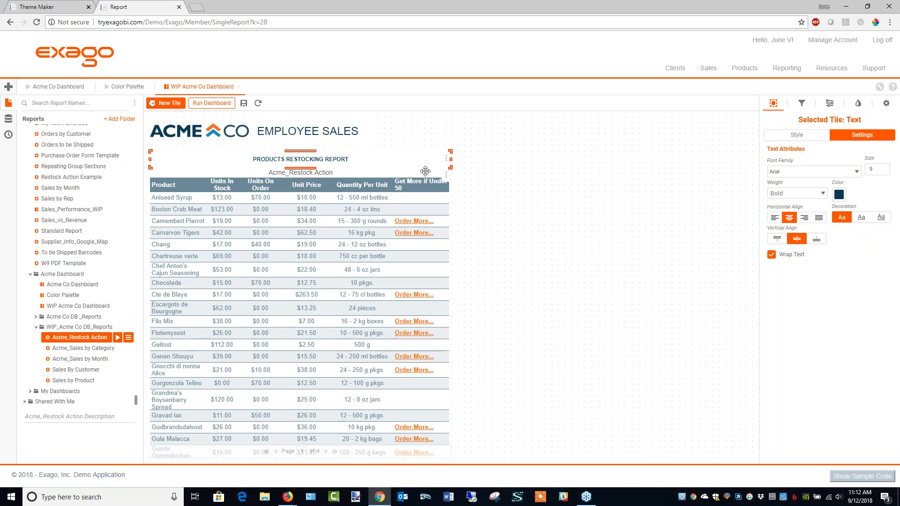
click(455, 164)
click(447, 159)
drag(451, 159, 444, 159)
click(485, 201)
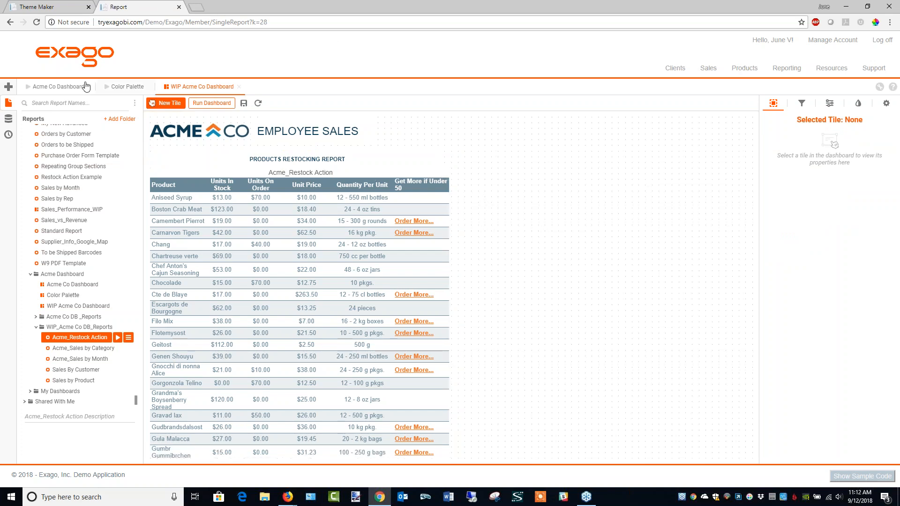
Examine the tile layout and colors of the finished Acme Co Dashboard, and return to the WIP Acme Co Dashboard.
click(68, 87)
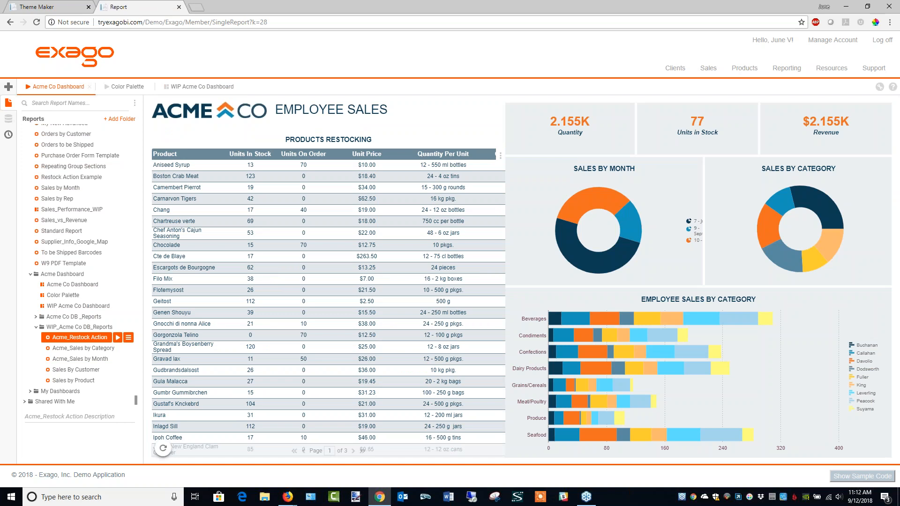
click(699, 83)
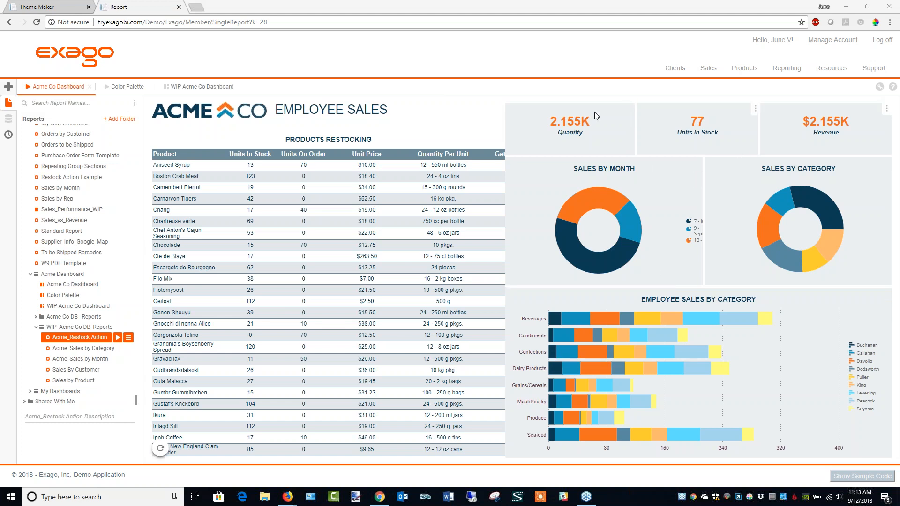
click(190, 87)
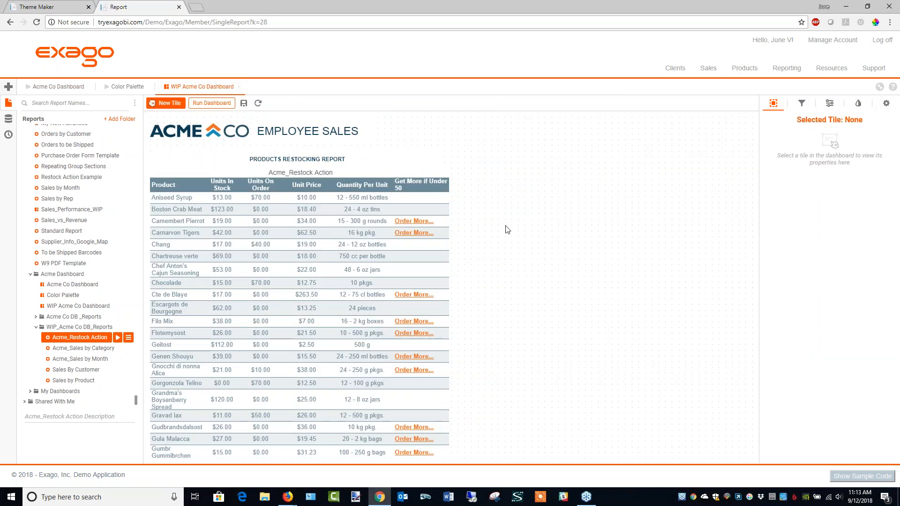
Add a visualization tile to the right of the Employee Sales heading, narrowed so its left edge starts beyond the restock table.
click(164, 102)
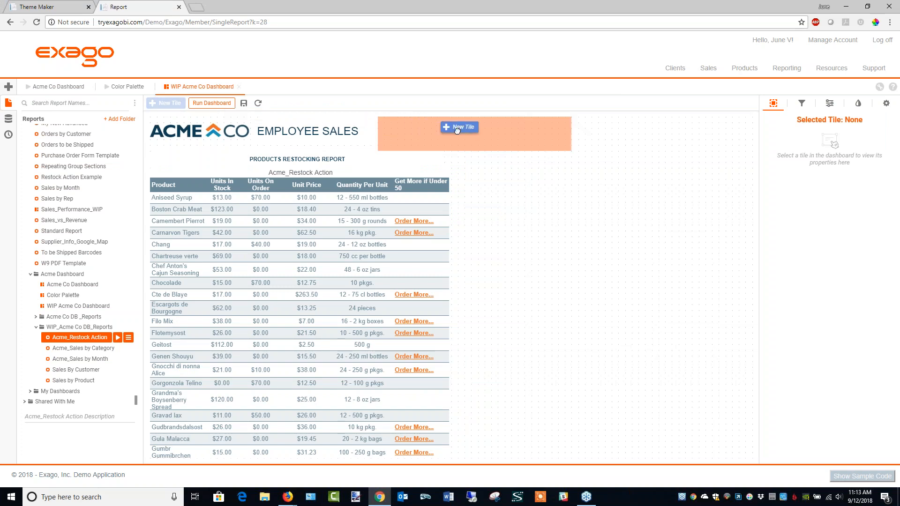
drag(378, 117, 451, 112)
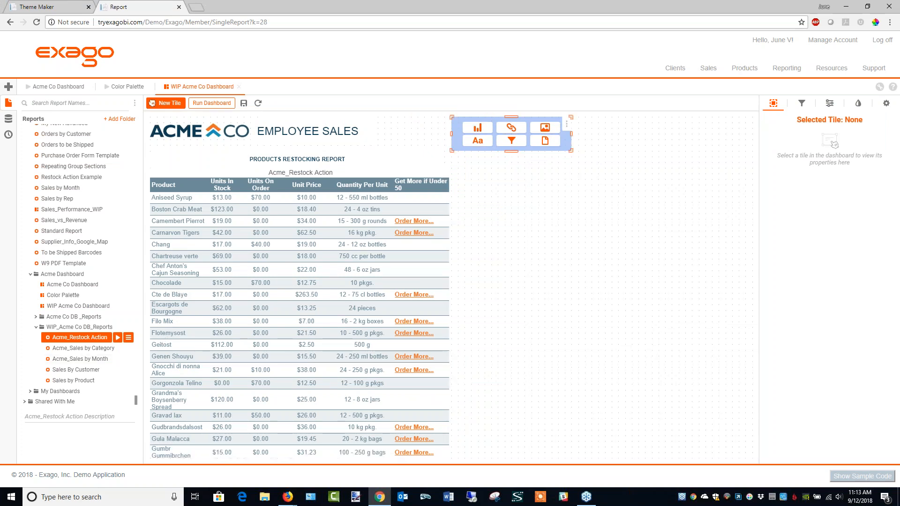
click(477, 129)
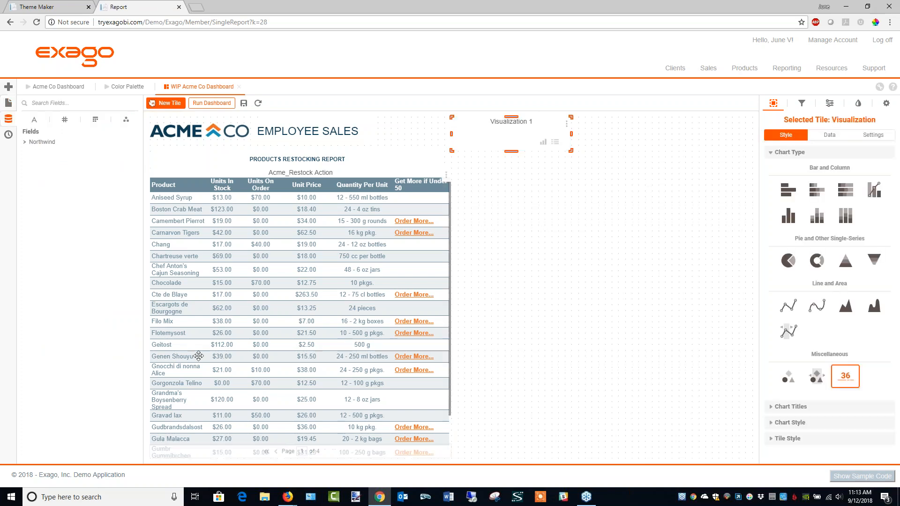
Add the Quantity field from Northwind's Order Detail category to the new visualization tile.
click(25, 142)
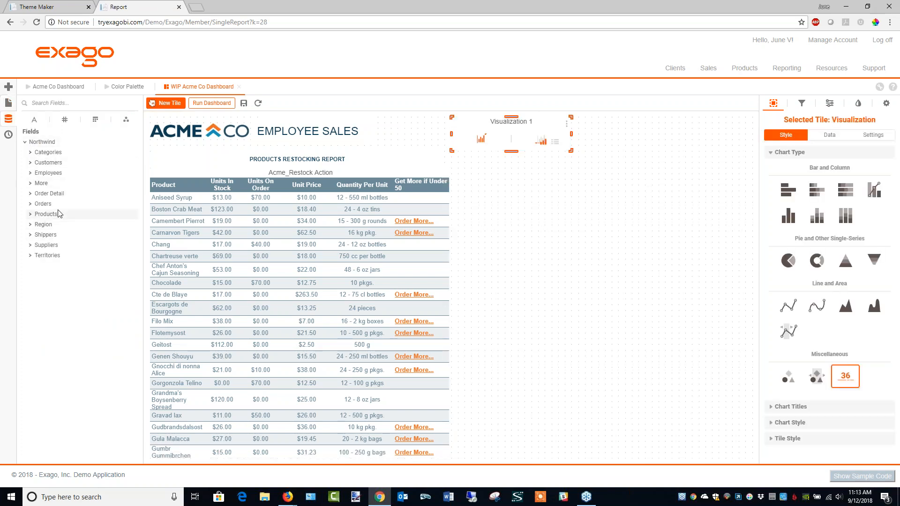
click(38, 193)
click(58, 236)
drag(242, 215, 496, 138)
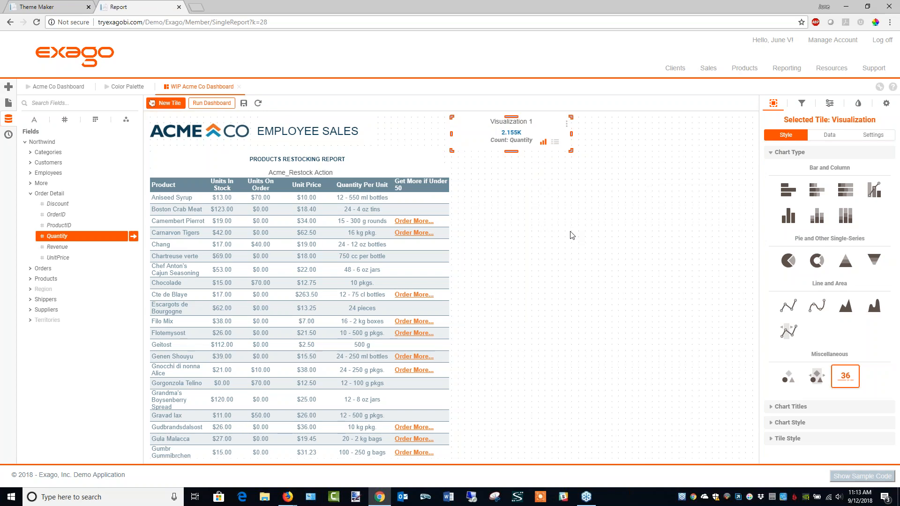
Narrow the Quantity visualization tile slightly and set its chart labels to Arial in color #0D3D54.
drag(570, 150, 564, 152)
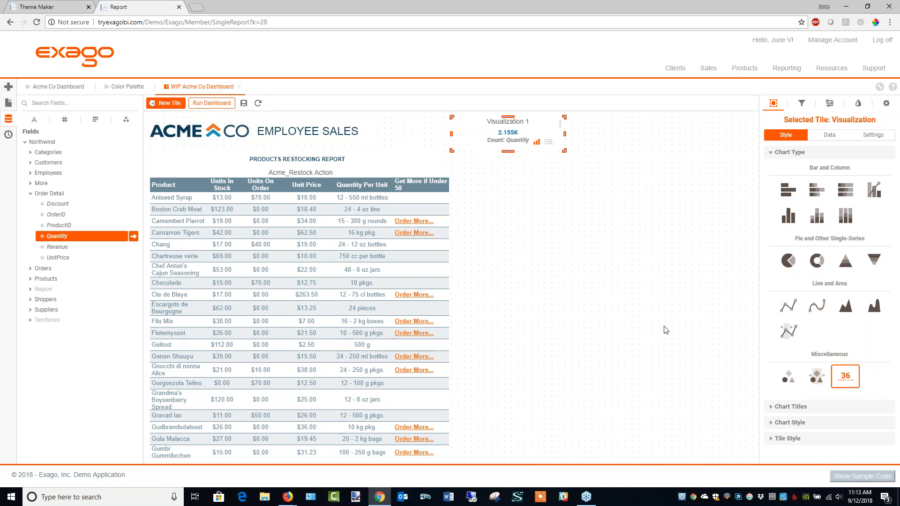
click(771, 407)
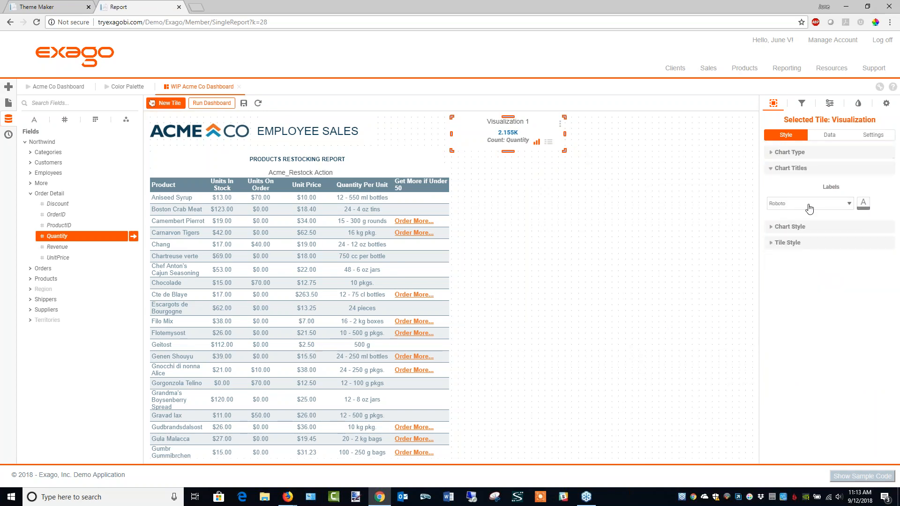
click(849, 204)
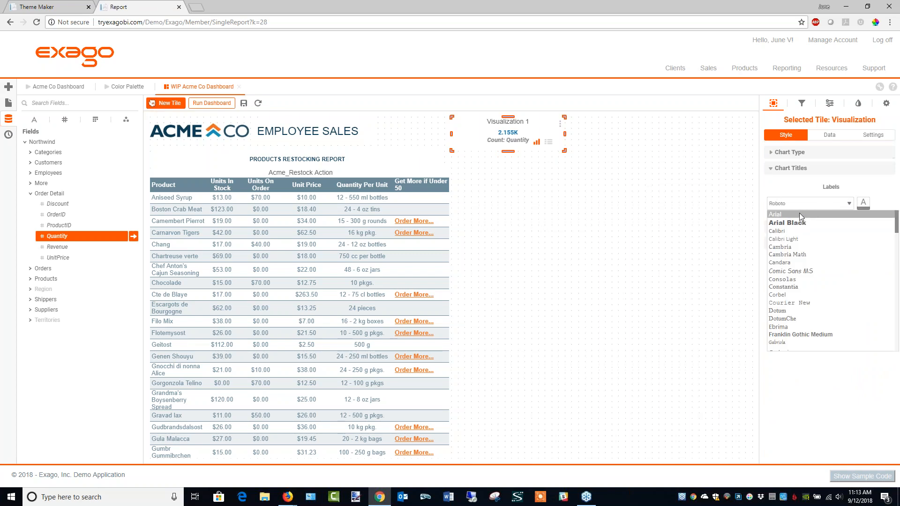
click(799, 214)
click(863, 203)
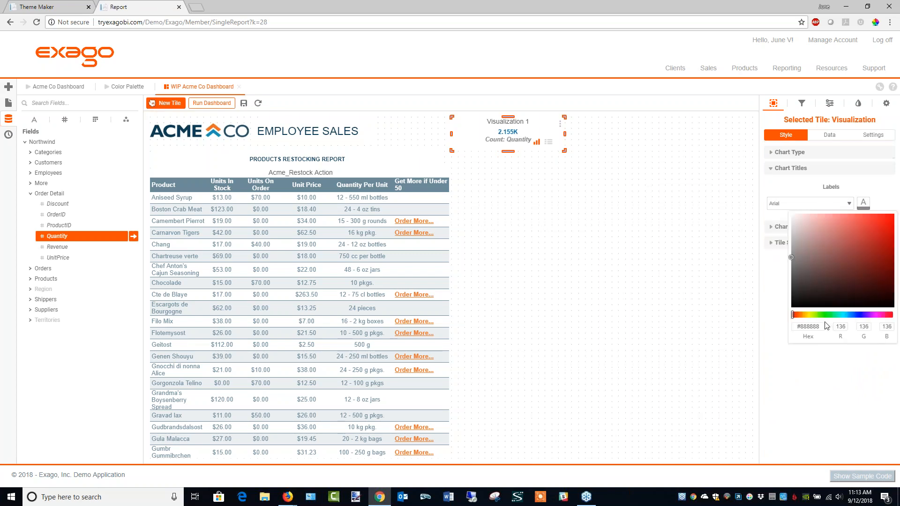
drag(822, 325, 802, 325)
text(0D3D54)
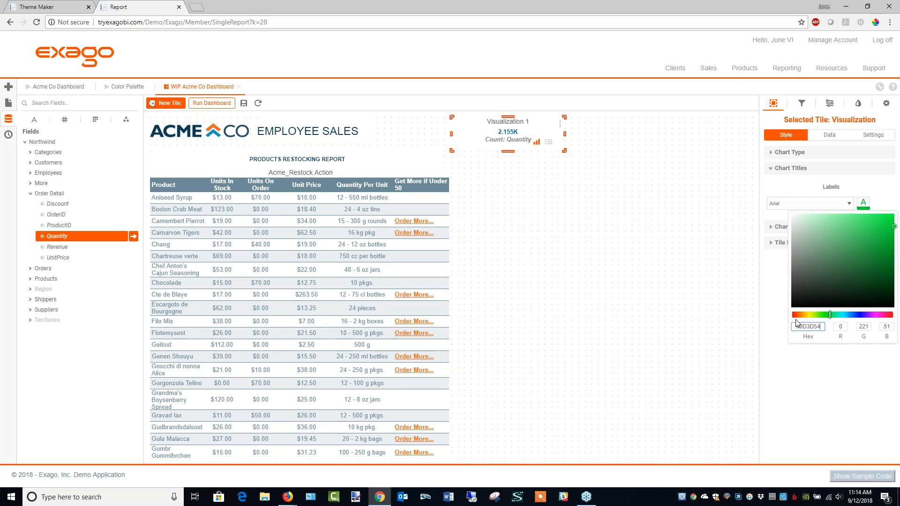
click(694, 282)
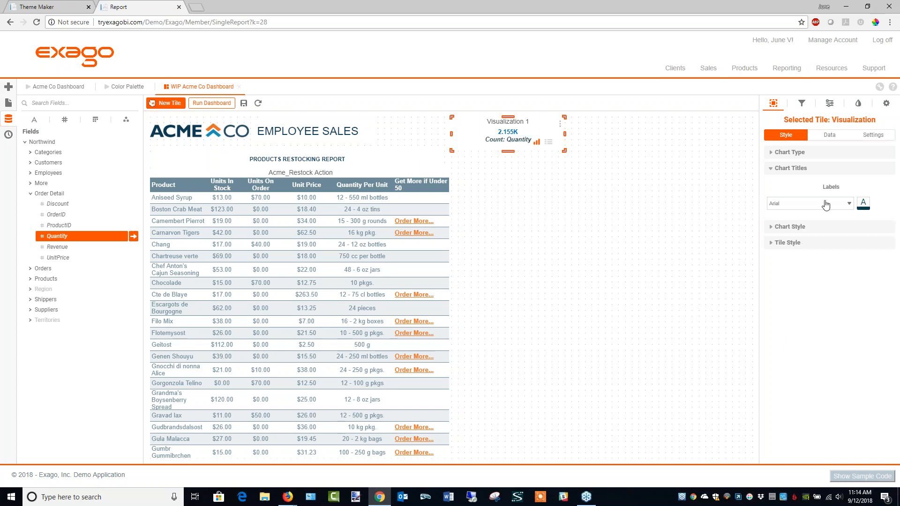
Switch the chart style to custom colors and set the first color to #F16C21.
click(771, 229)
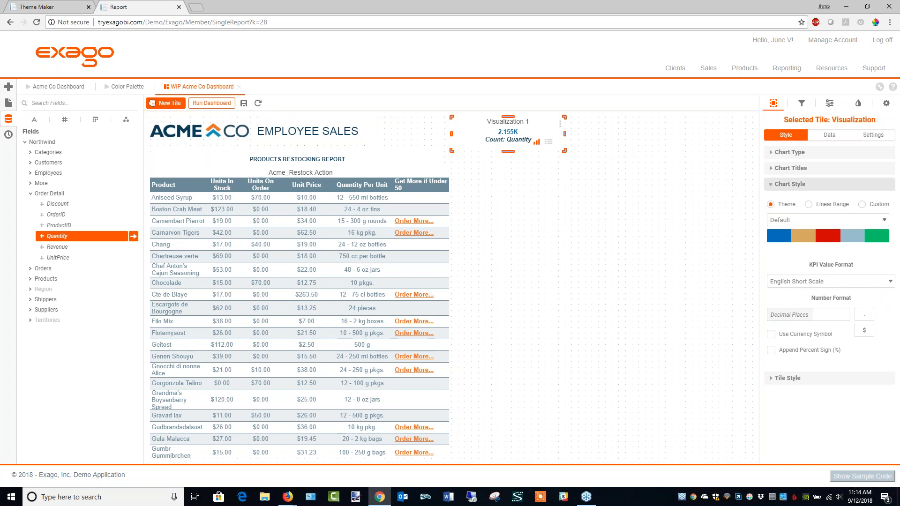
click(865, 206)
click(773, 221)
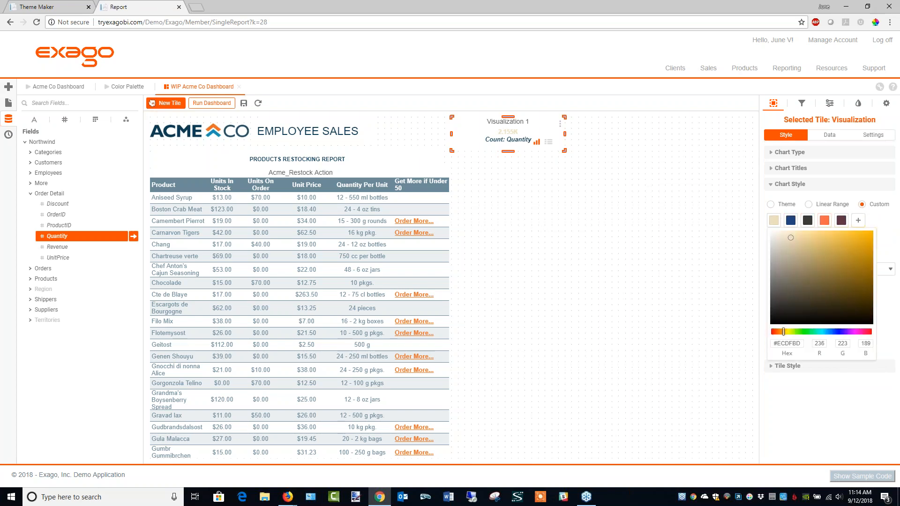
drag(801, 344, 778, 343)
text(F16)
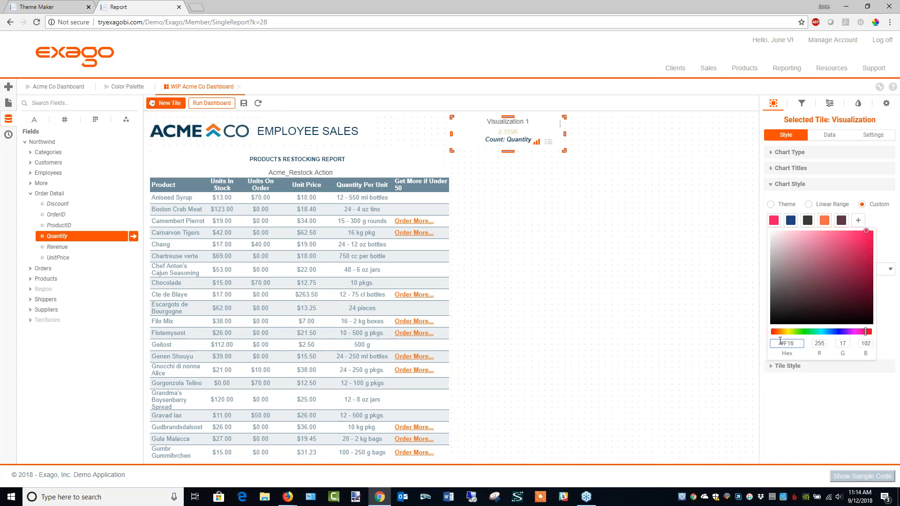
text(C21)
click(863, 412)
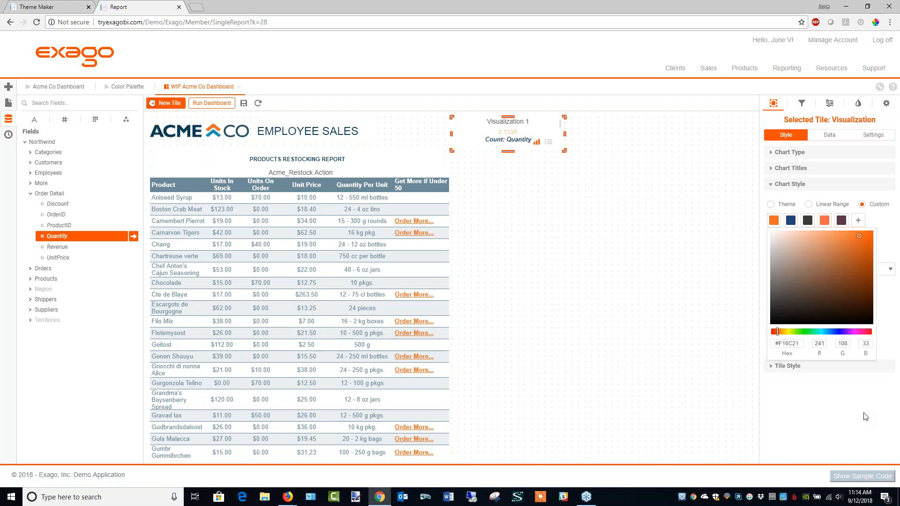
Clear the visualization tile's header title and set its tile background color to #ECF0F2.
click(771, 370)
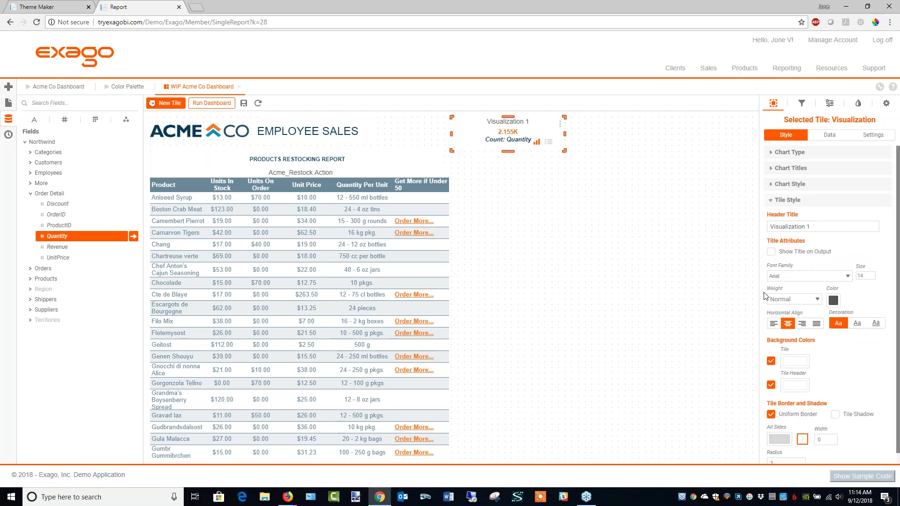
drag(769, 226, 811, 226)
key(BackSpace)
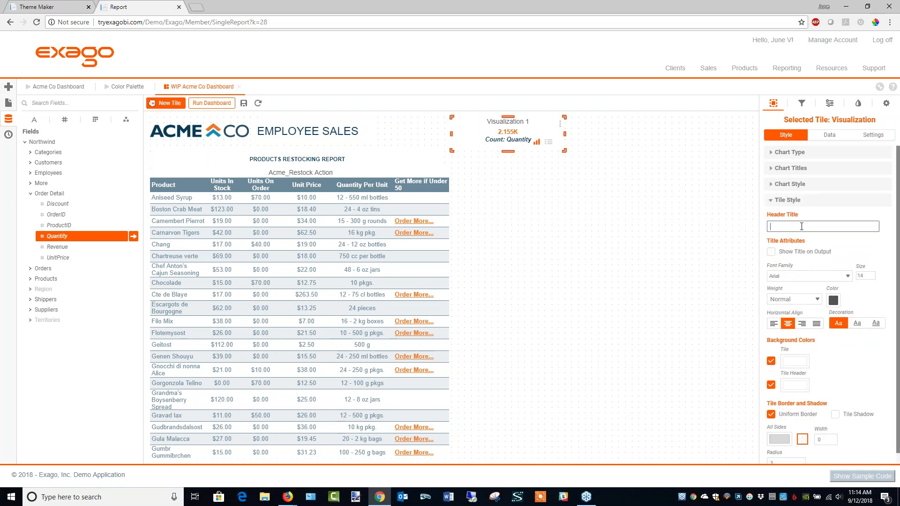
click(799, 361)
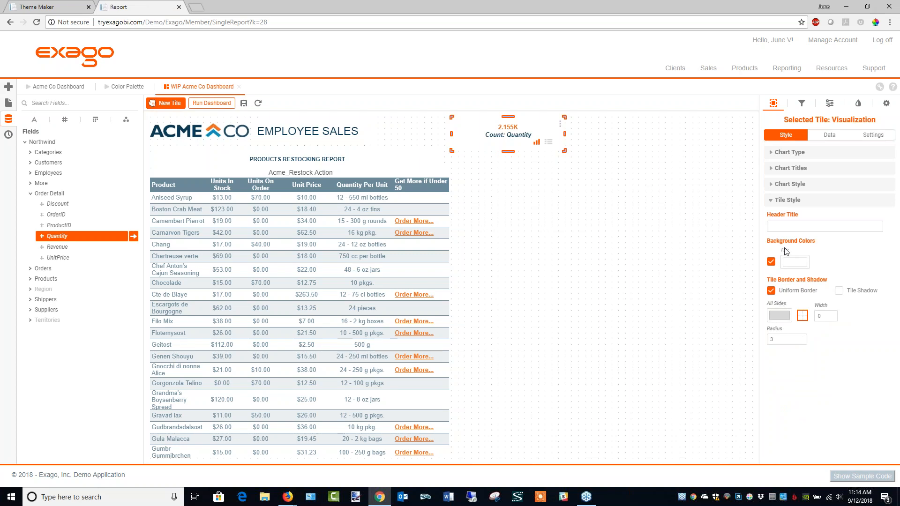
click(797, 264)
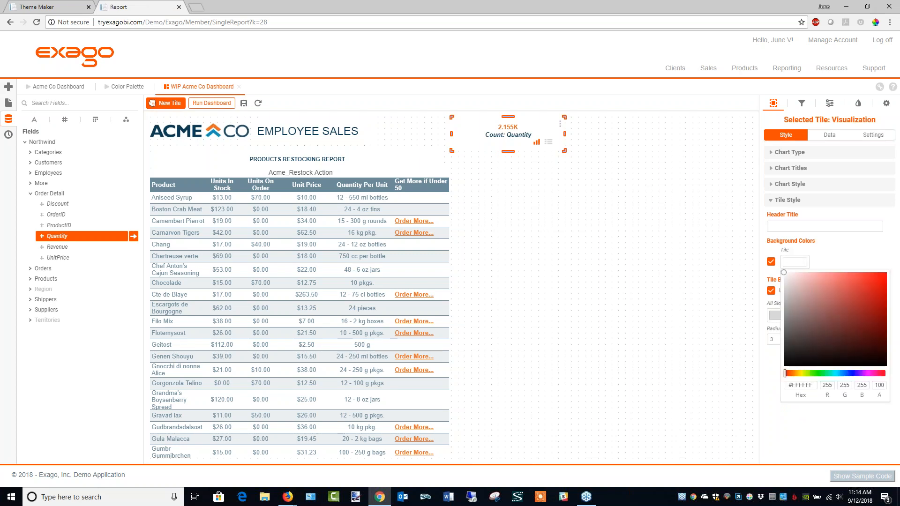
double_click(802, 384)
text(ECF0F2)
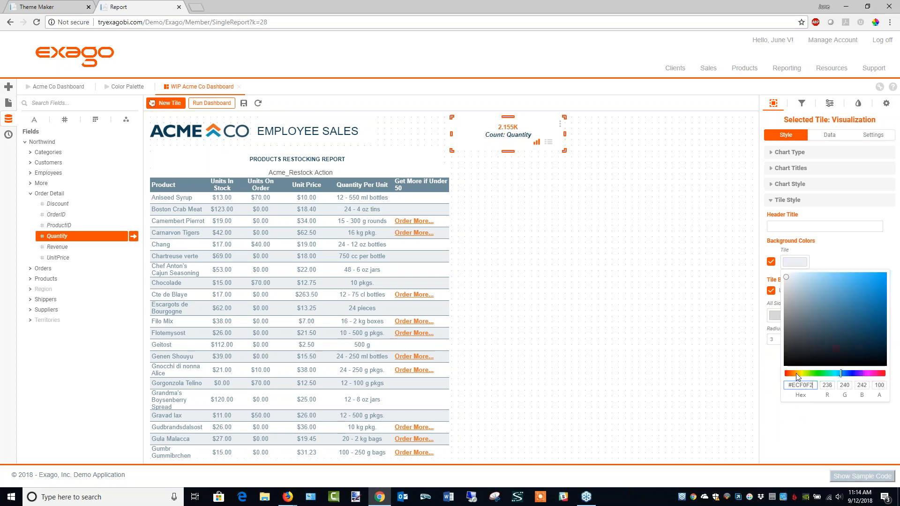
click(769, 355)
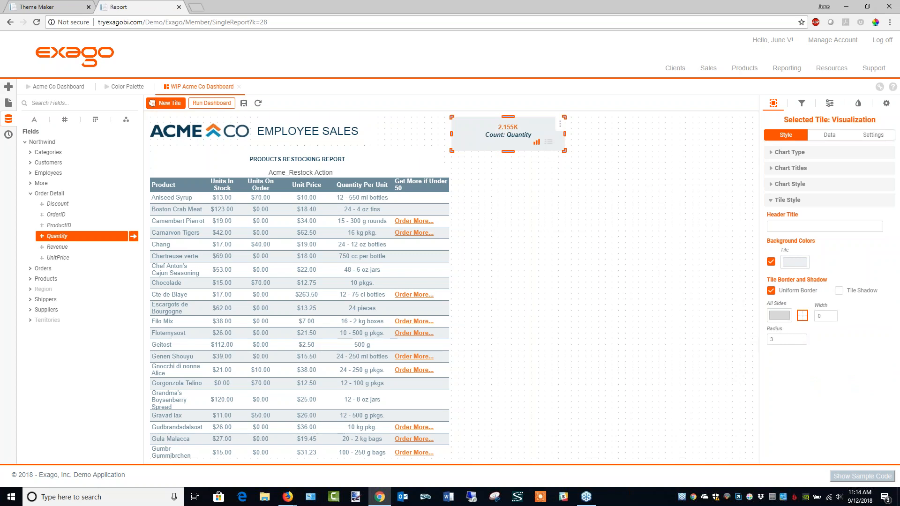
Disable the tile's uniform border and give its bottom border the color #FFFFFF and a width of 3.
click(771, 291)
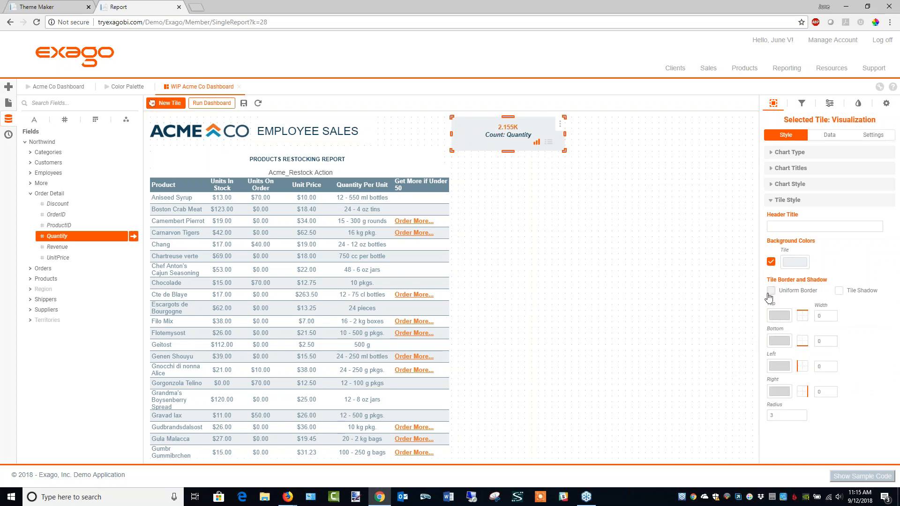
click(786, 341)
drag(779, 318, 800, 317)
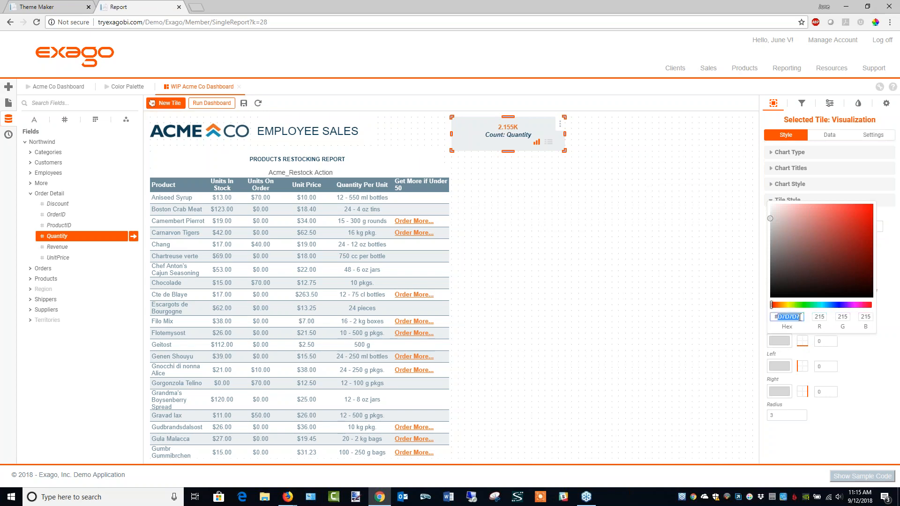
text(FFFFFF)
click(831, 343)
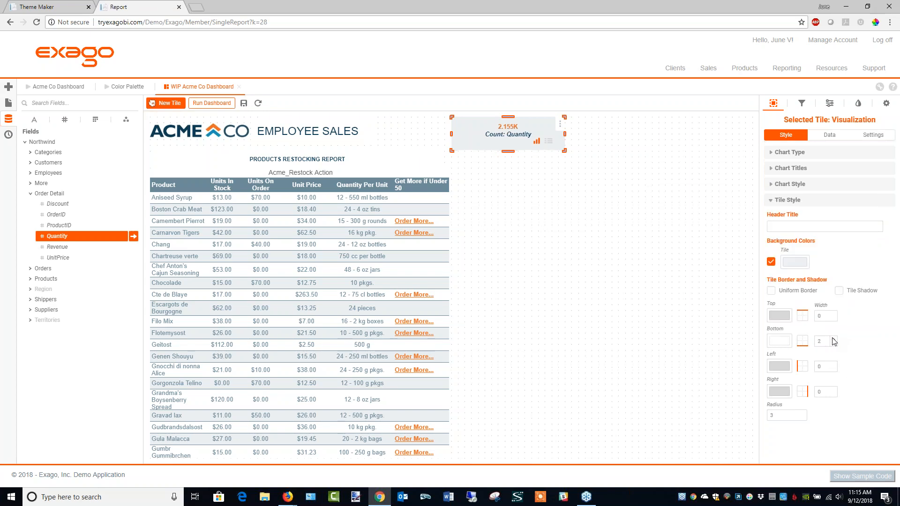
Set the tile's right border to color #FFFFFF with a width of 3.
click(778, 391)
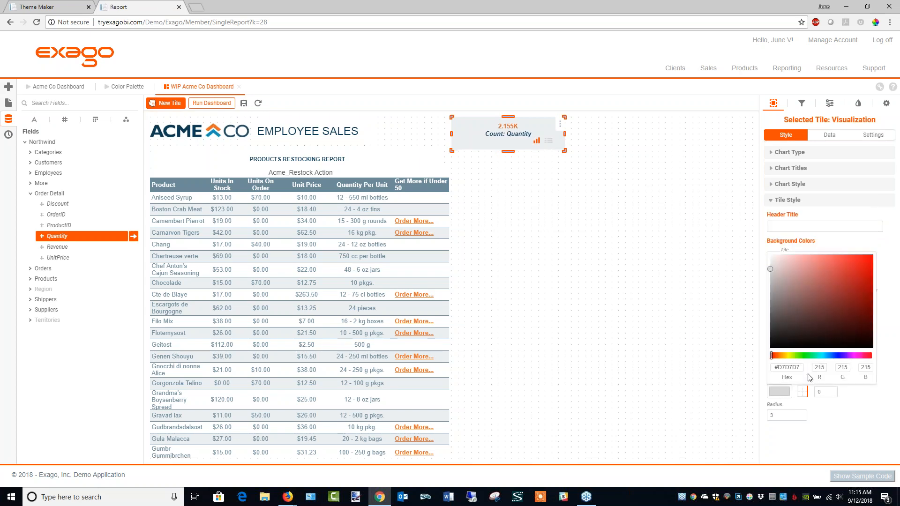
drag(777, 368, 817, 366)
text(FFFFFF)
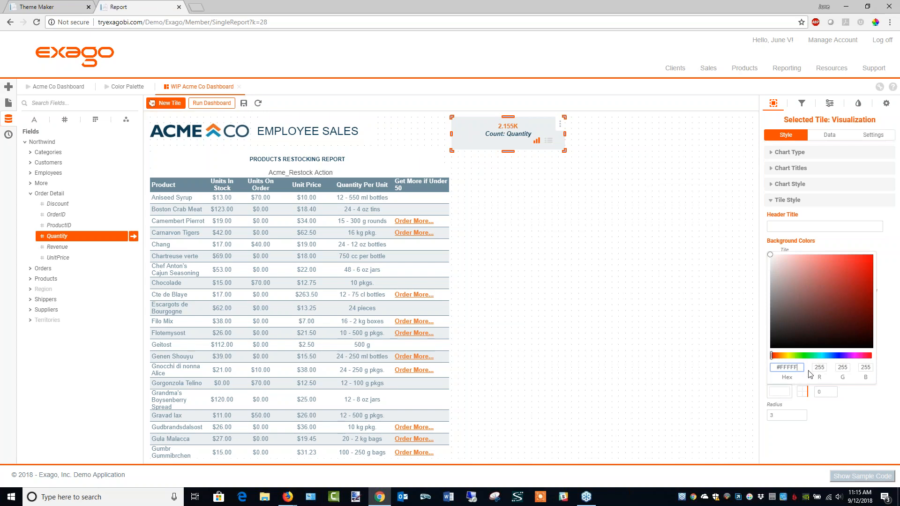
click(834, 390)
click(834, 390)
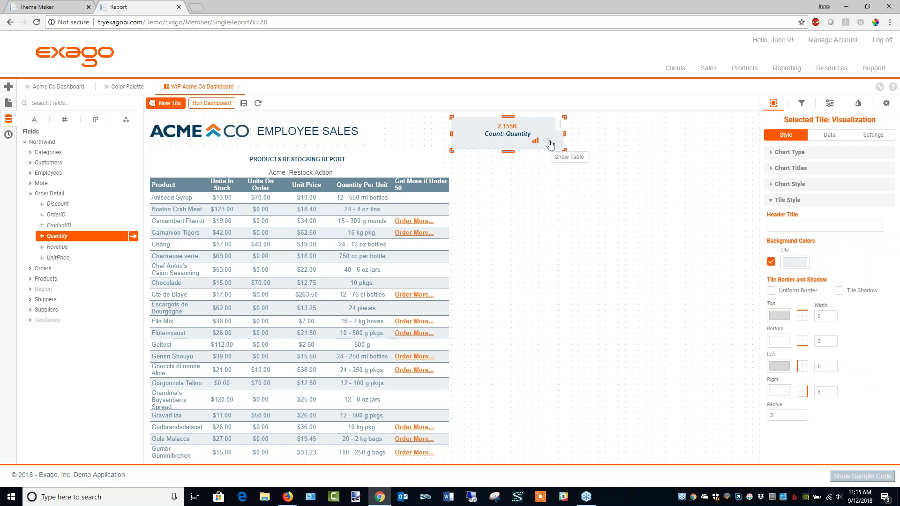
Exclude the visualization/tabular toggle buttons from the Quantity tile.
click(872, 137)
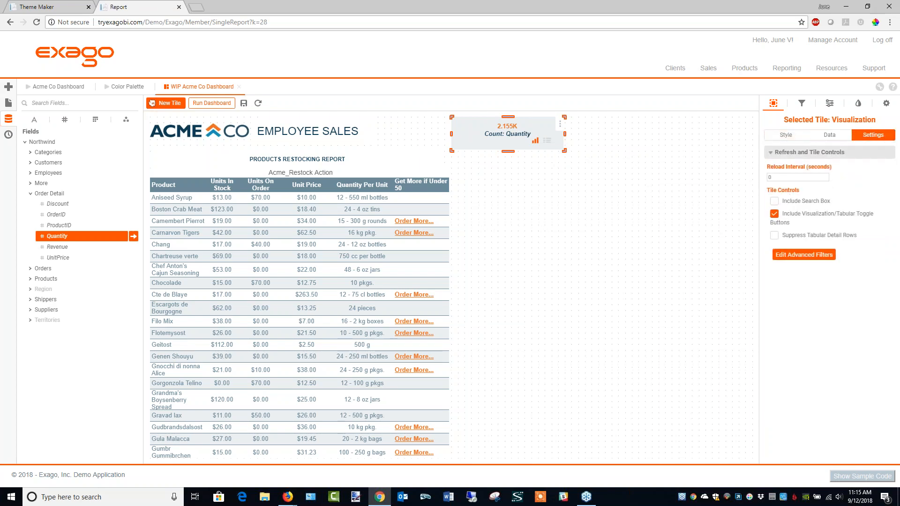
click(774, 215)
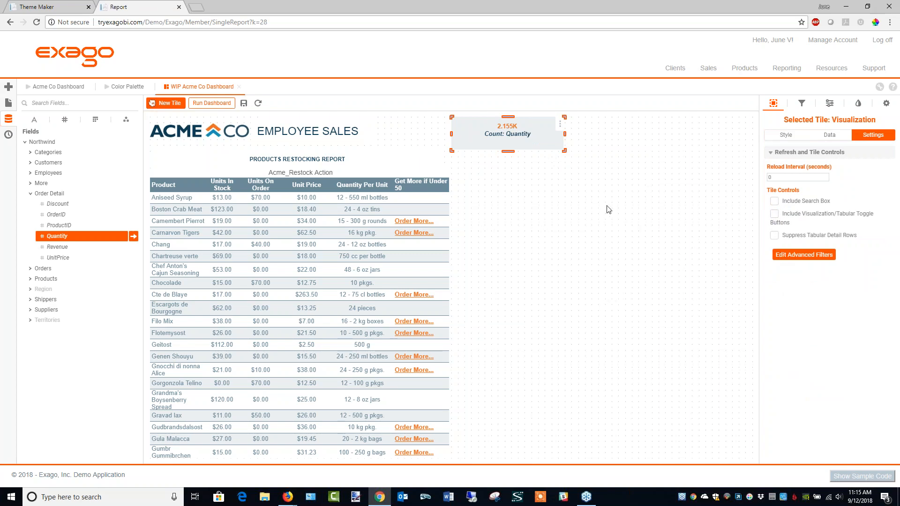
Remove the empty value from the tile's data and name the Order Detail Quantity series QUANTITY.
click(830, 136)
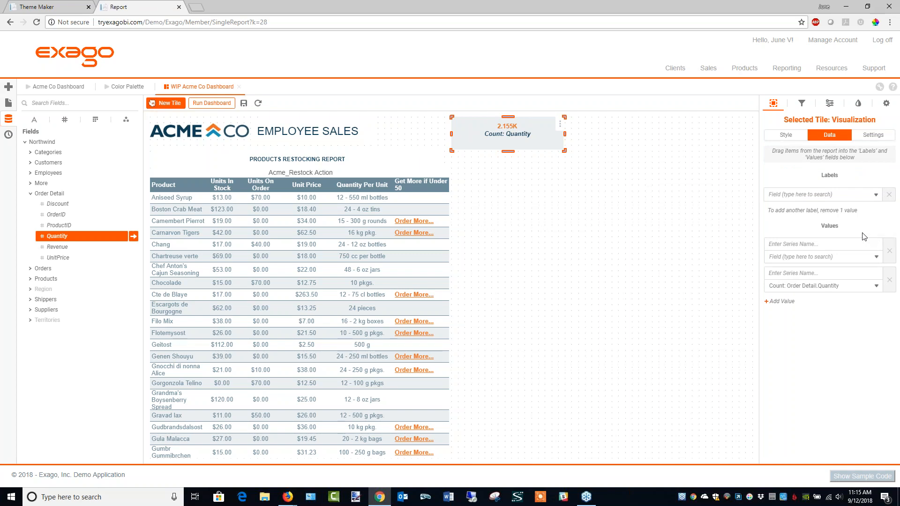
click(889, 255)
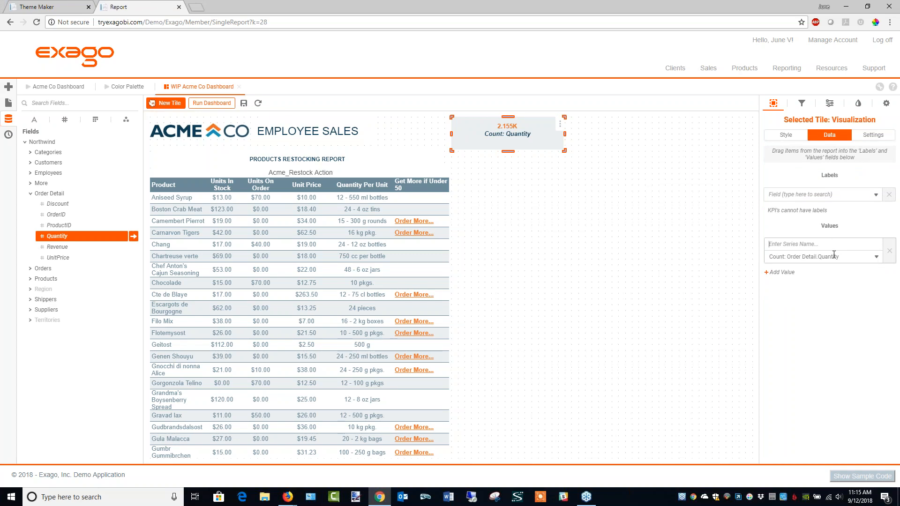
text(QUANTITY)
click(639, 250)
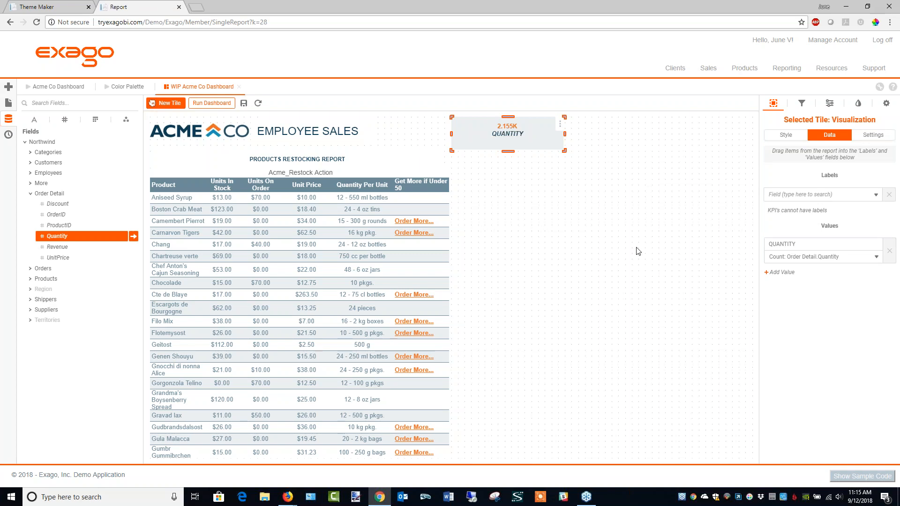
Make the QUANTITY tile taller and duplicate it.
click(547, 147)
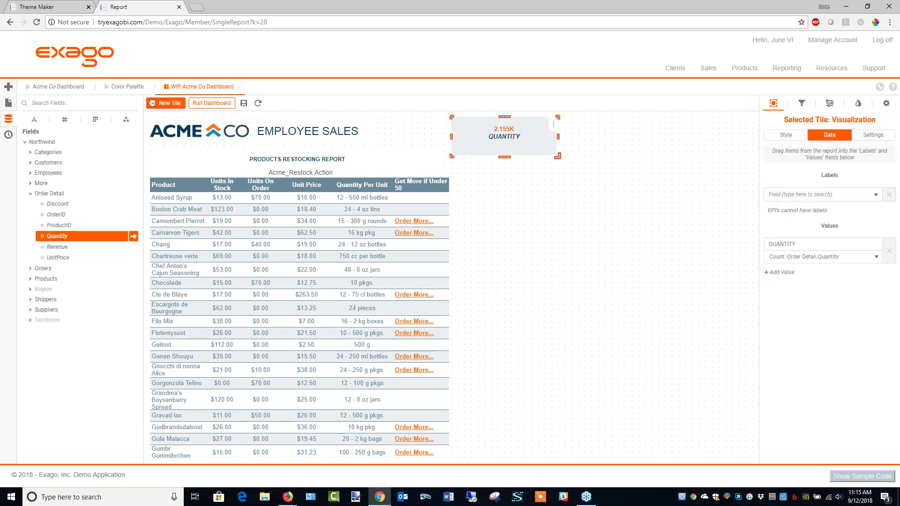
click(623, 205)
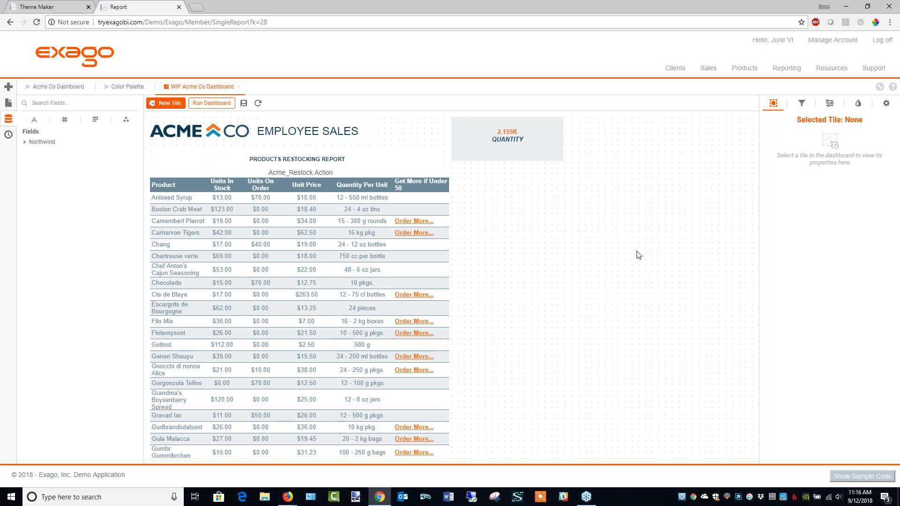
click(560, 125)
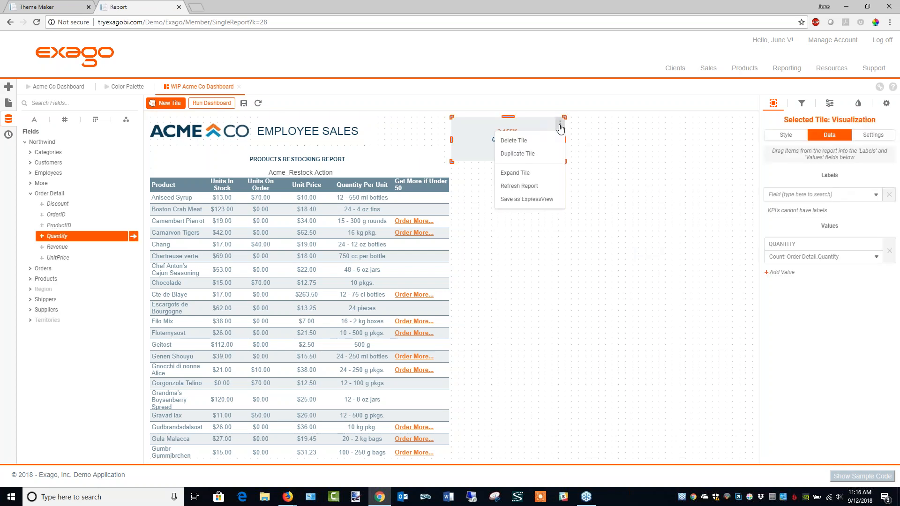
click(551, 155)
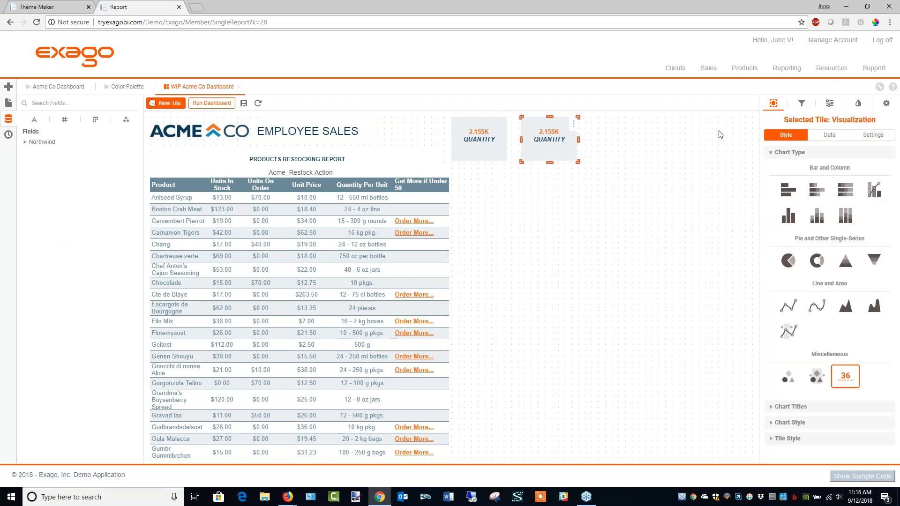
Widen both QUANTITY tiles to matching widths, placing the duplicate directly beside the original.
click(508, 138)
drag(509, 138, 544, 139)
click(548, 140)
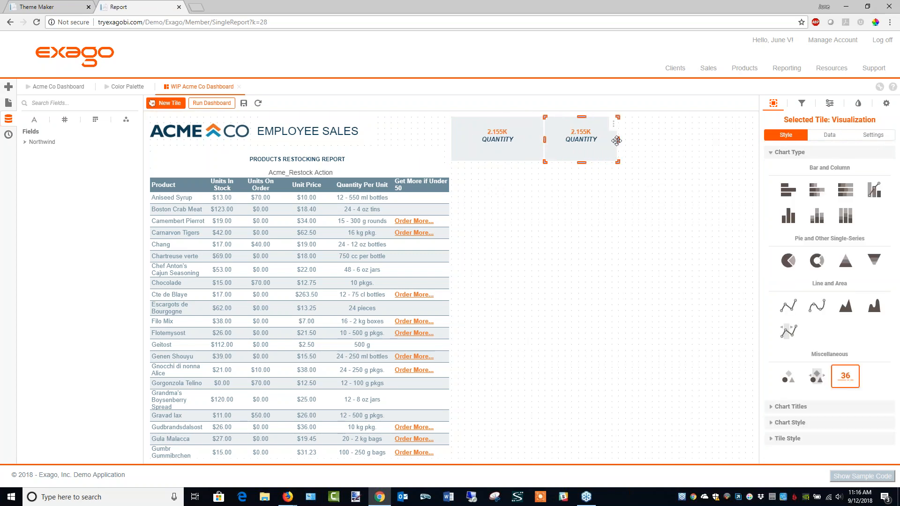
drag(618, 139, 638, 140)
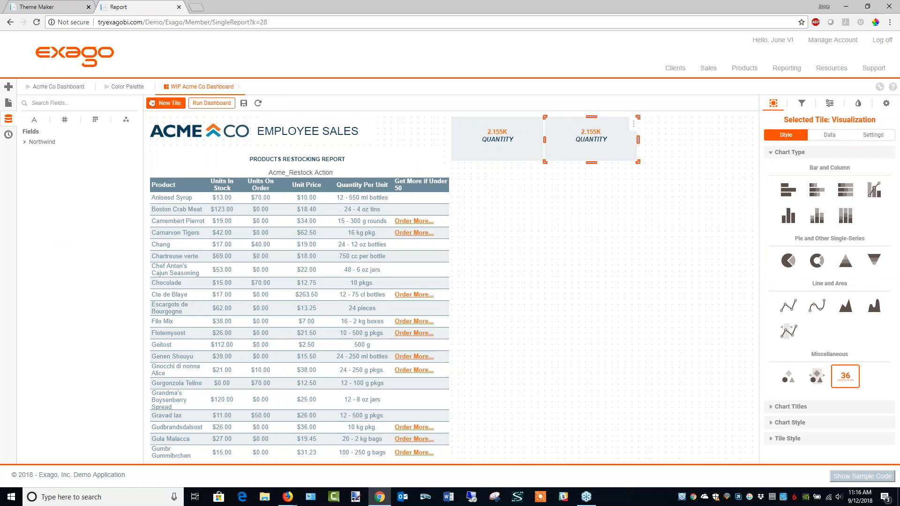
Replace the duplicated tile's Quantity value with the UnitsInStock field from Products.
click(831, 136)
click(888, 251)
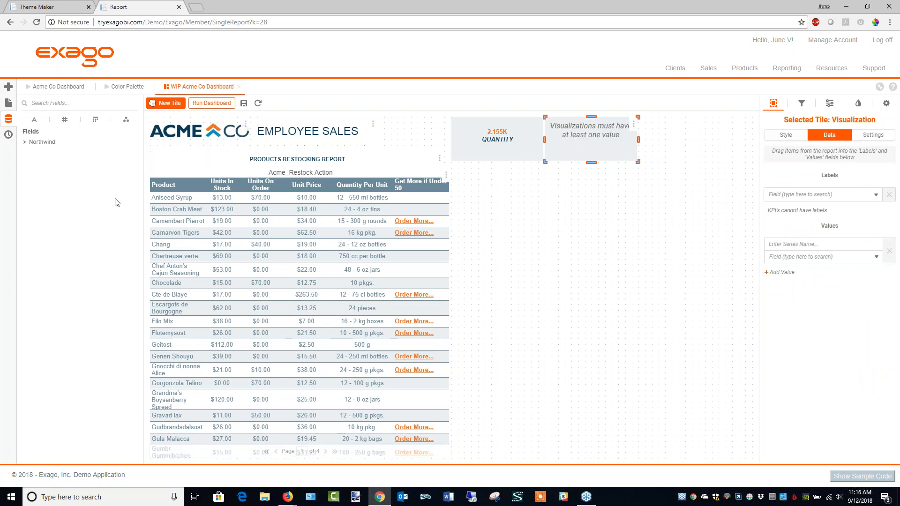
click(25, 142)
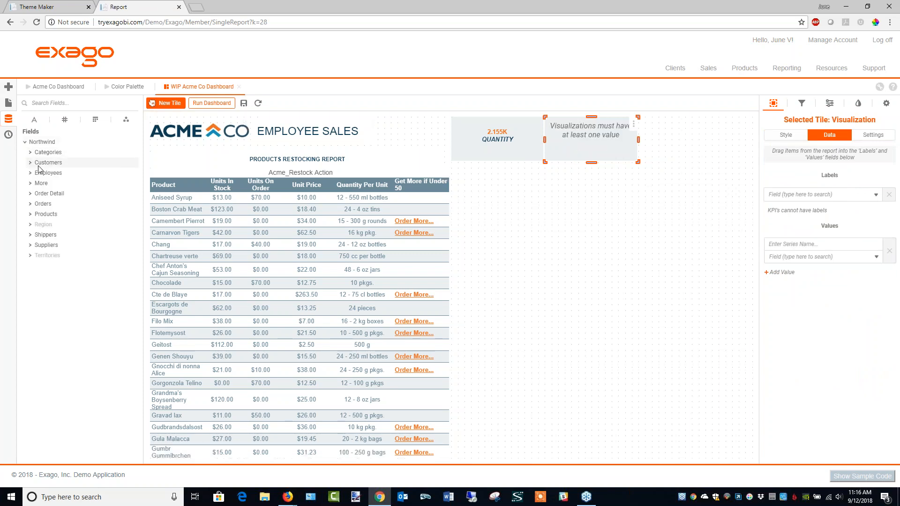
click(29, 214)
drag(67, 316, 849, 277)
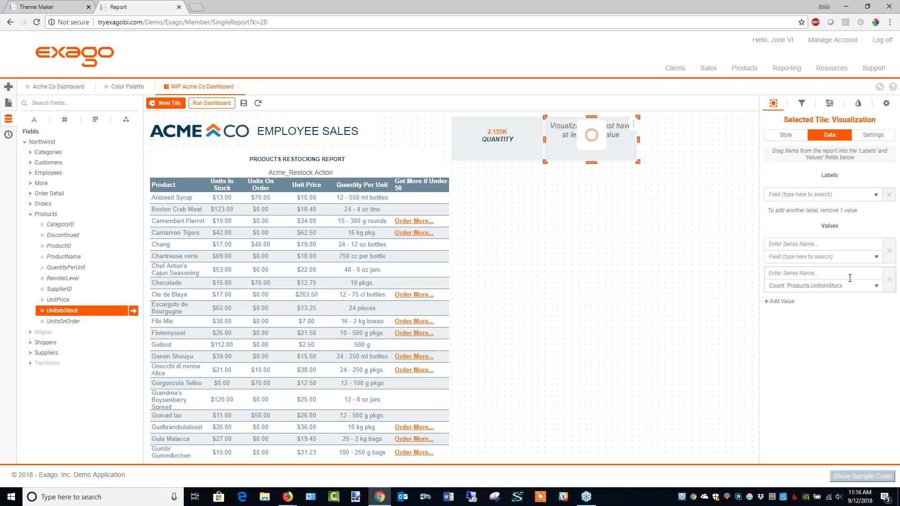
Remove the empty value from the duplicated tile's data and name the UnitsInStock series UNITS IN STOCK.
click(889, 250)
click(810, 245)
text(UNITS IN STOCK)
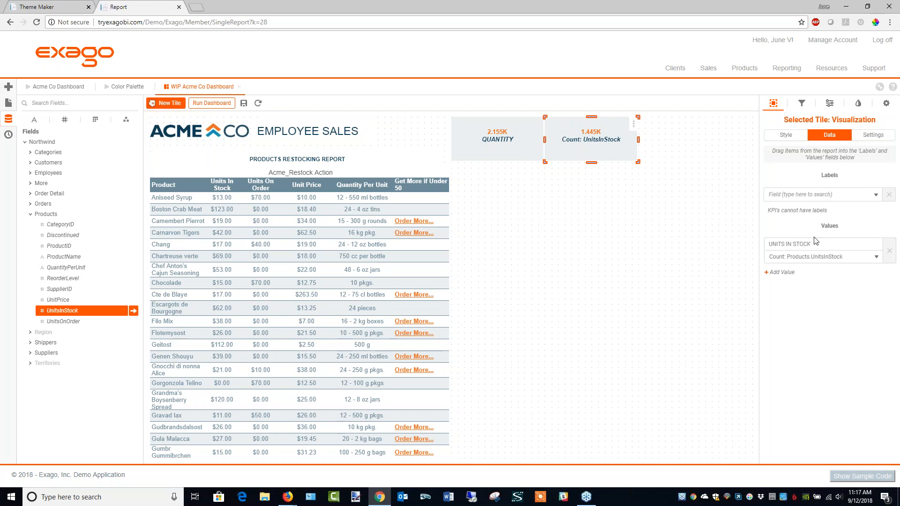
click(671, 199)
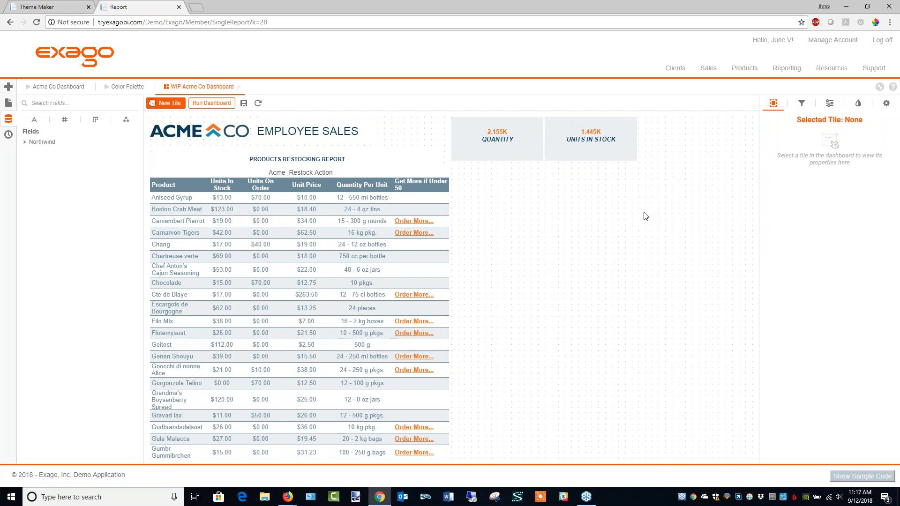
Duplicate the UNITS IN STOCK tile.
click(625, 137)
click(633, 123)
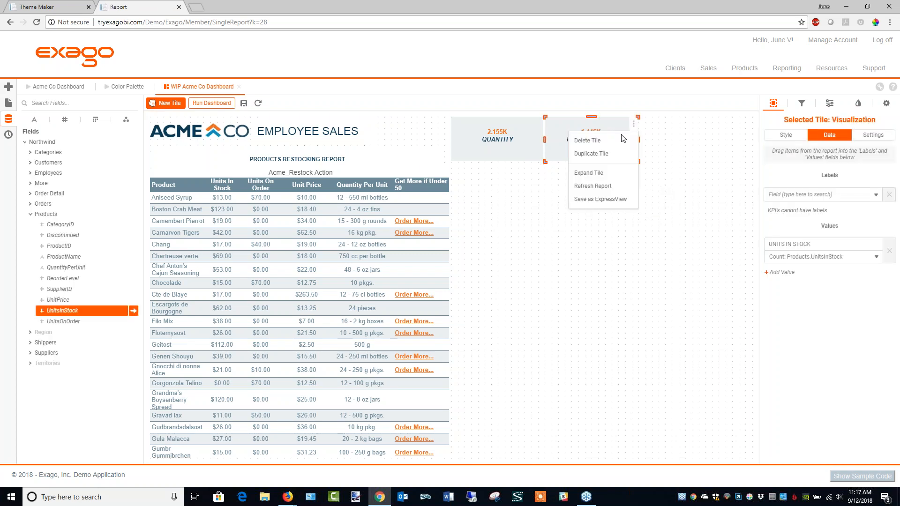
click(626, 156)
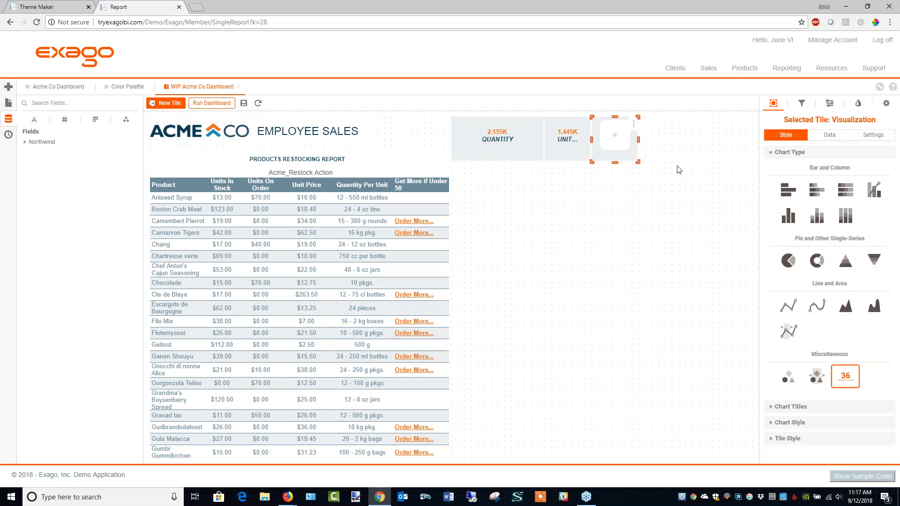
Arrange the QUANTITY tile and both UNITS IN STOCK tiles side by side in one row with matching widths.
drag(632, 158, 676, 169)
key(Right)
key(Right)
key(Right)
key(Right)
key(Right)
key(Right)
key(Right)
key(Right)
key(Right)
drag(705, 138, 654, 140)
click(583, 139)
drag(545, 139, 551, 140)
Set the first metric tile's value to the report footer Count: Order Detail.Quantity and name the series QUANITITY.
click(518, 139)
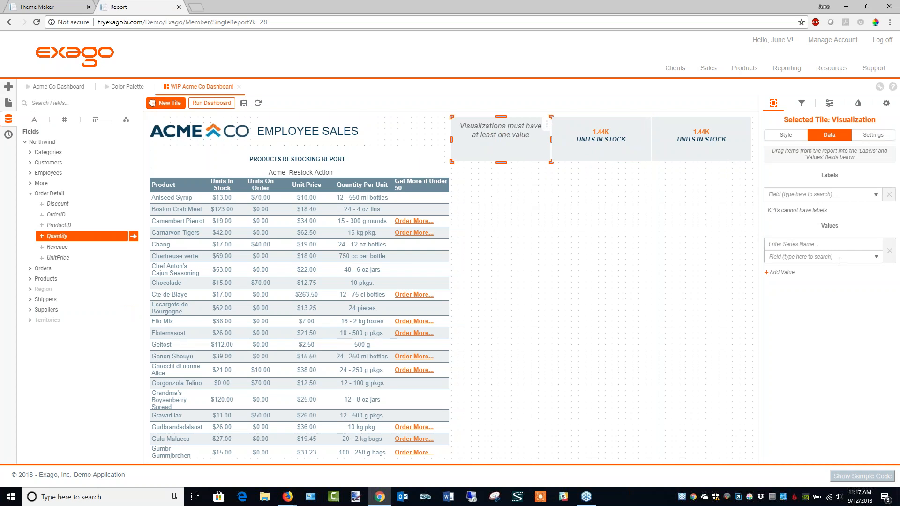
click(876, 257)
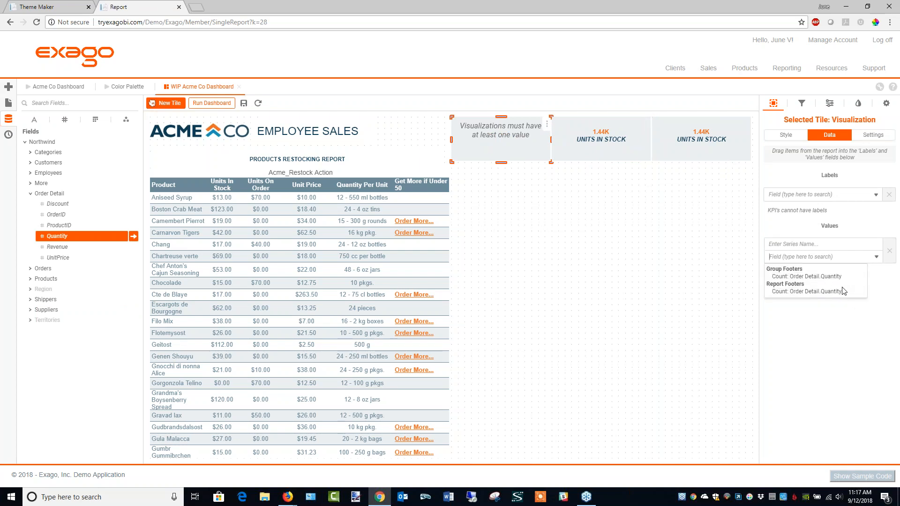
click(828, 291)
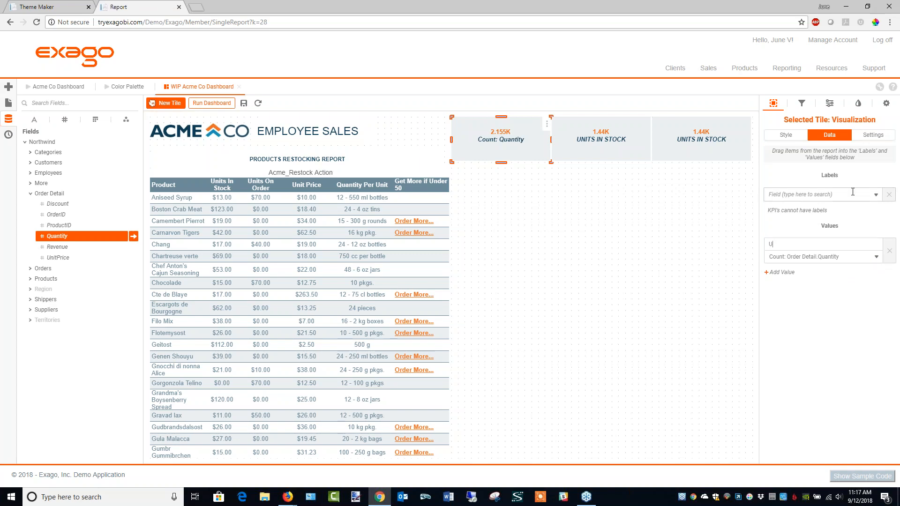
text(QUANITITY)
Replace the third metric tile's UnitsInStock value with the Revenue field from Order Detail.
click(708, 150)
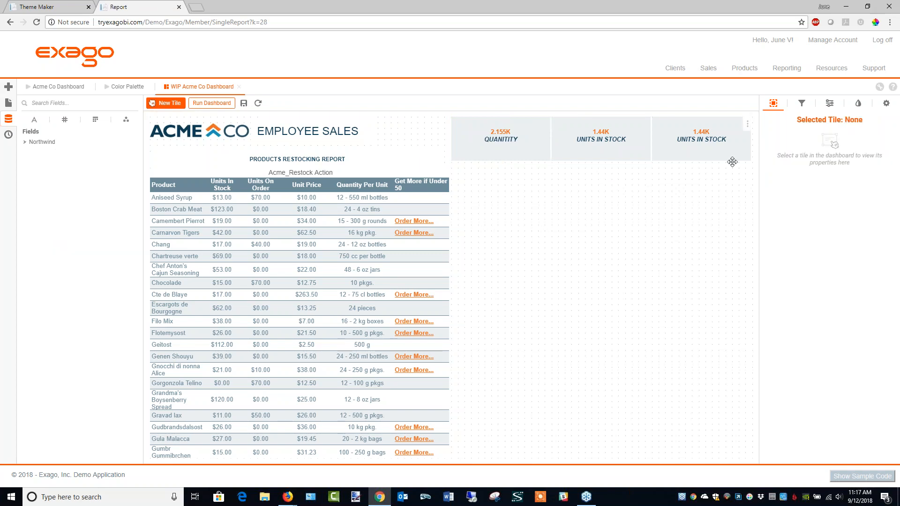
click(843, 134)
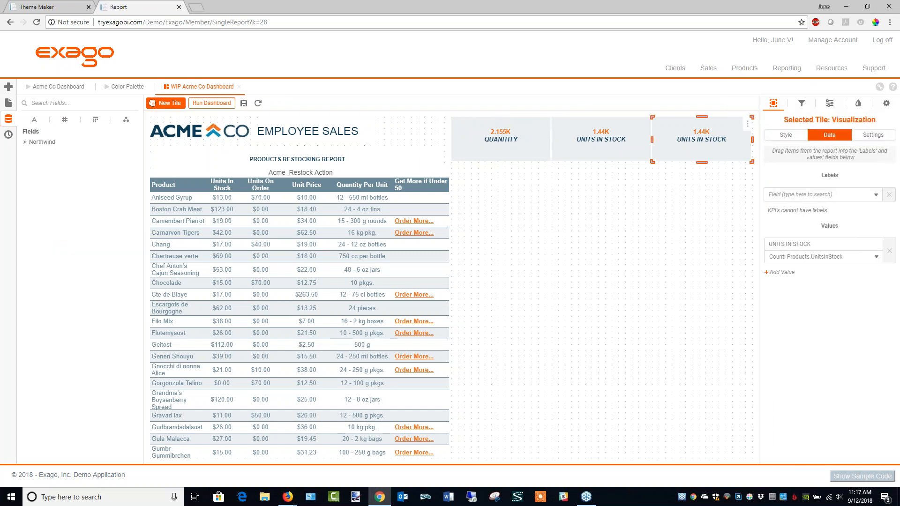
click(891, 254)
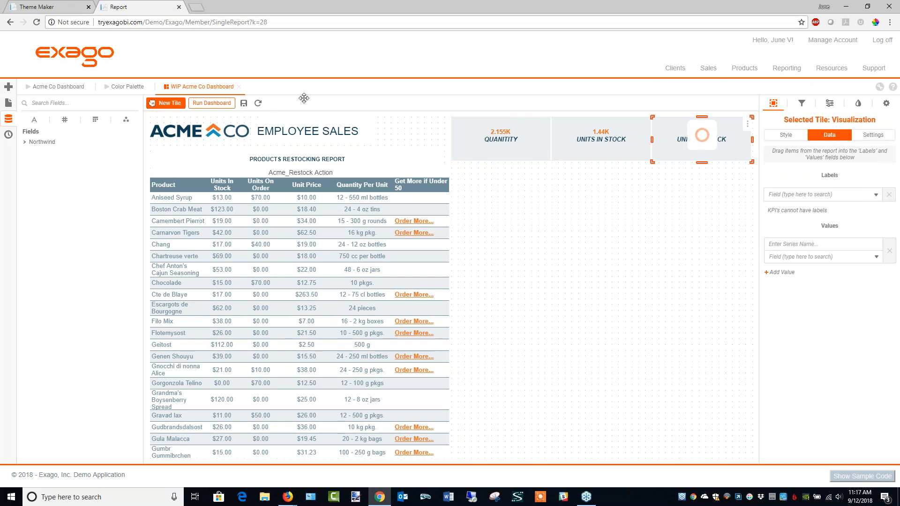
click(26, 142)
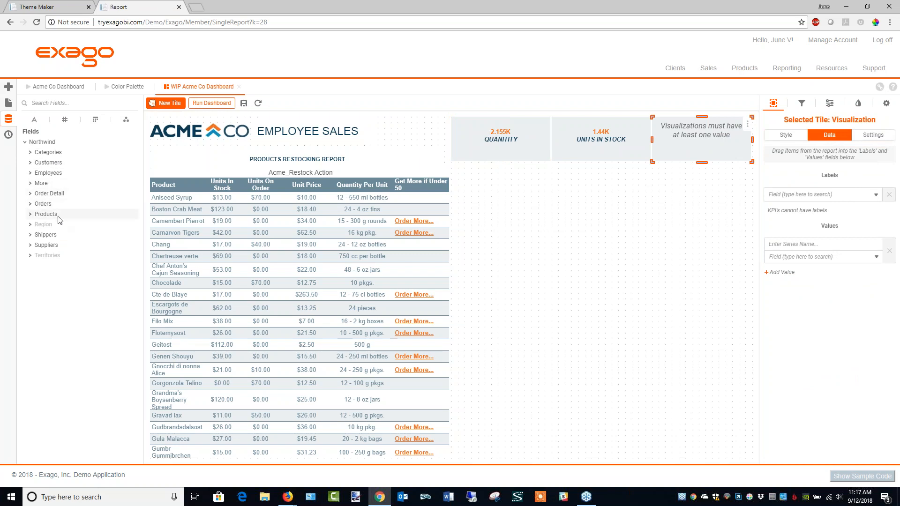
click(31, 193)
drag(69, 247, 836, 279)
Remove the empty value from the third tile's data and name the Order Detail Revenue series REVENUE.
click(889, 248)
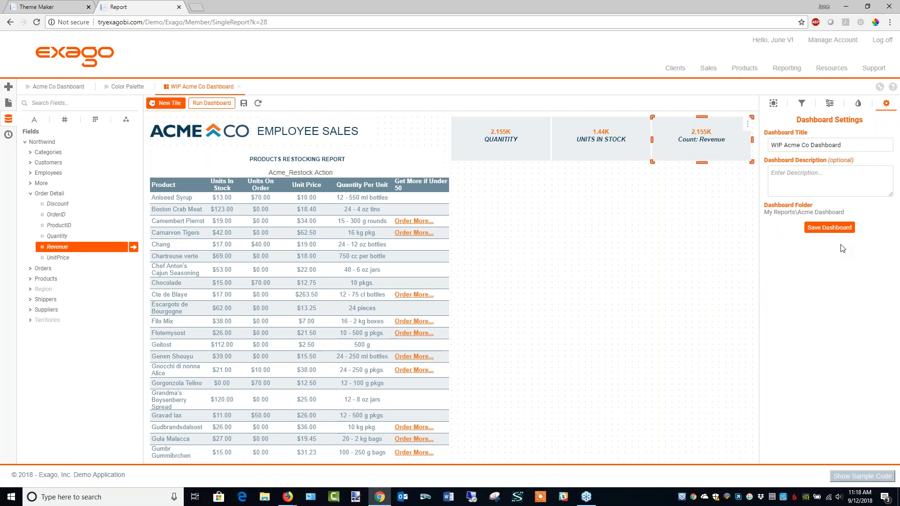
click(773, 103)
text(RE)
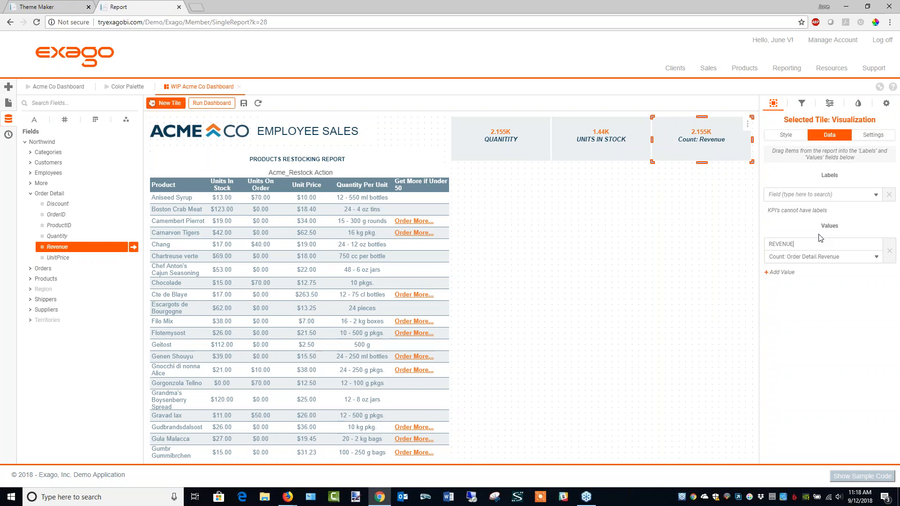
text(VENUE)
click(683, 262)
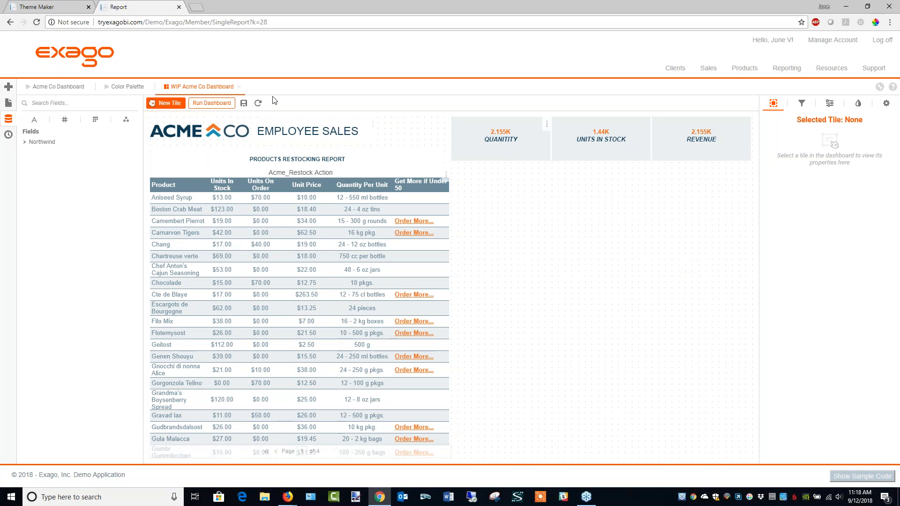
Review the finished Acme Co Dashboard and open Acme_Sales by Category from the WIP_Acme Co DB_Reports folder for editing.
click(55, 90)
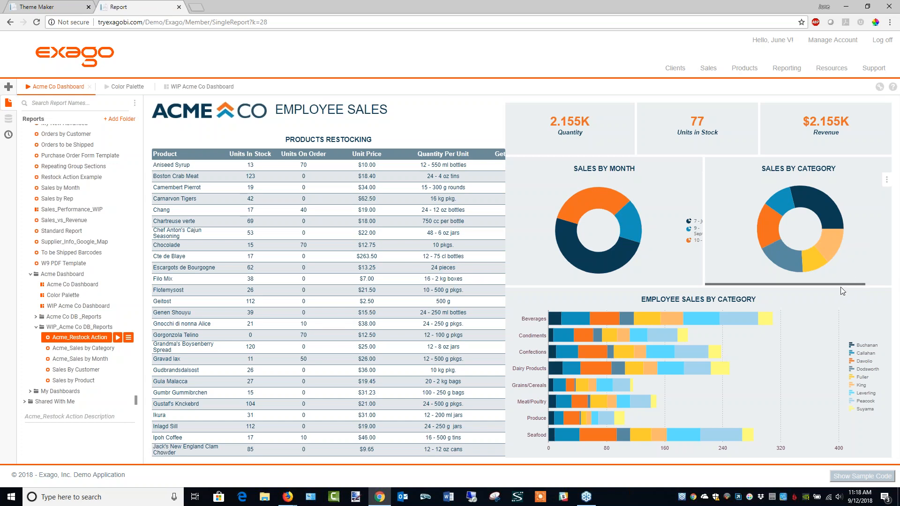
mouse_move(821, 273)
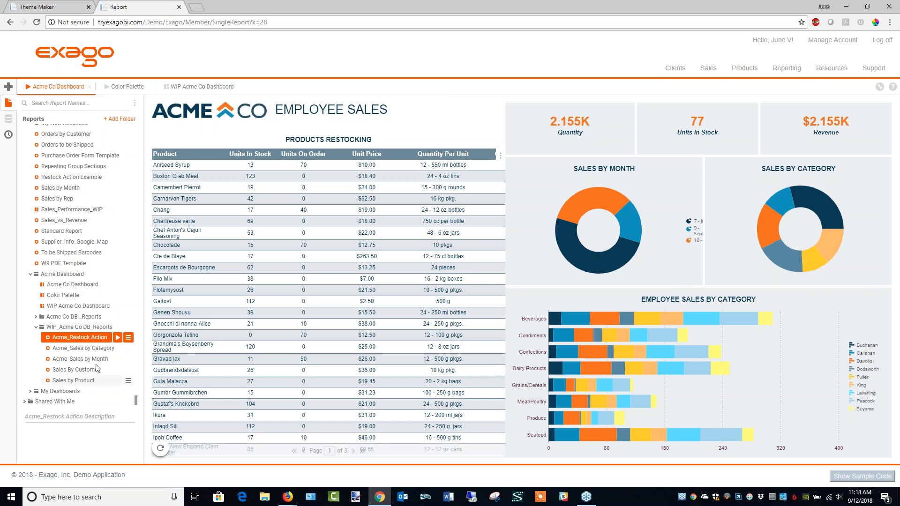
click(106, 348)
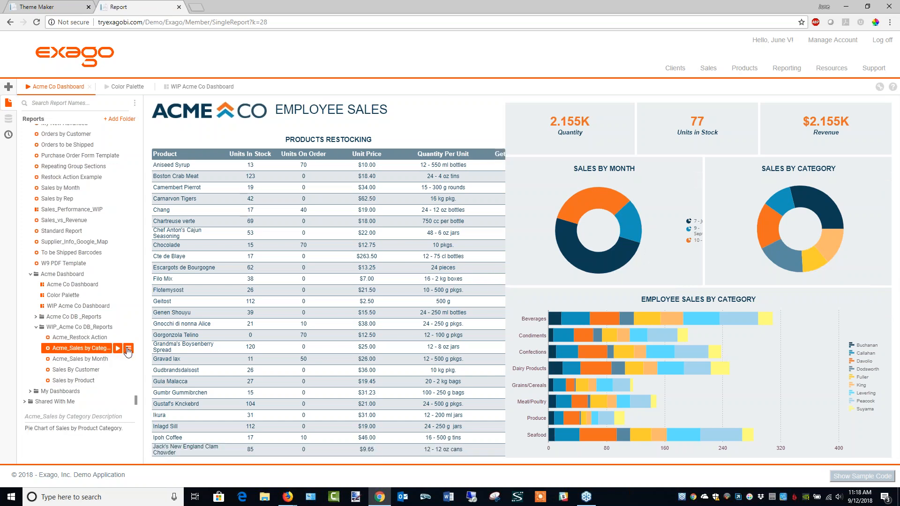
click(128, 349)
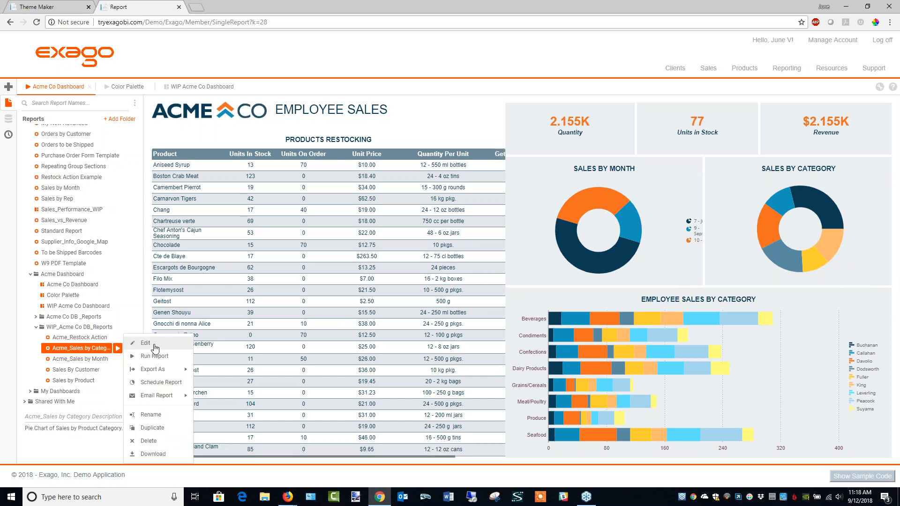
click(146, 344)
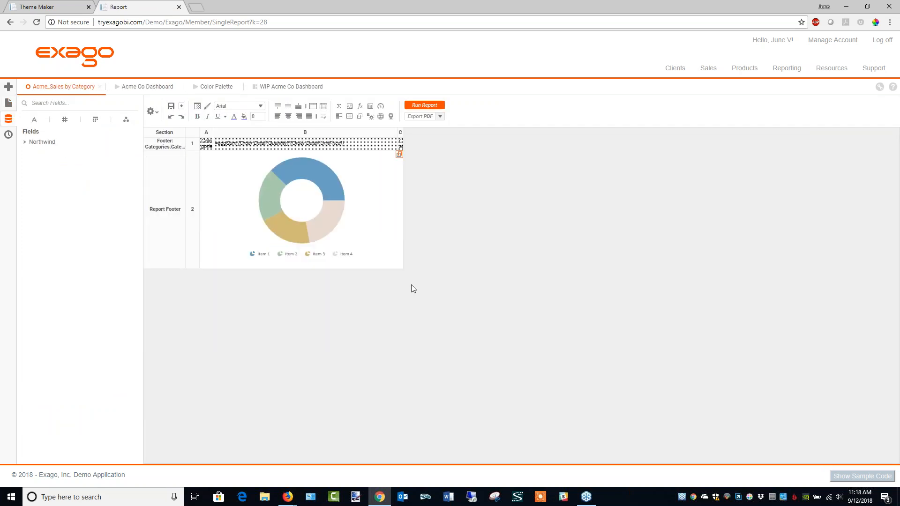
Set the background color of the donut chart's report footer cell to #ECF0F2.
click(334, 192)
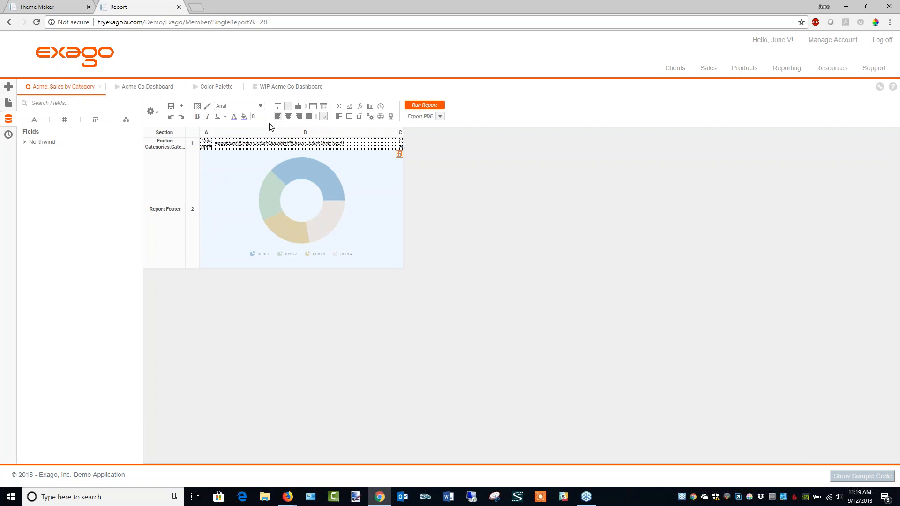
click(243, 116)
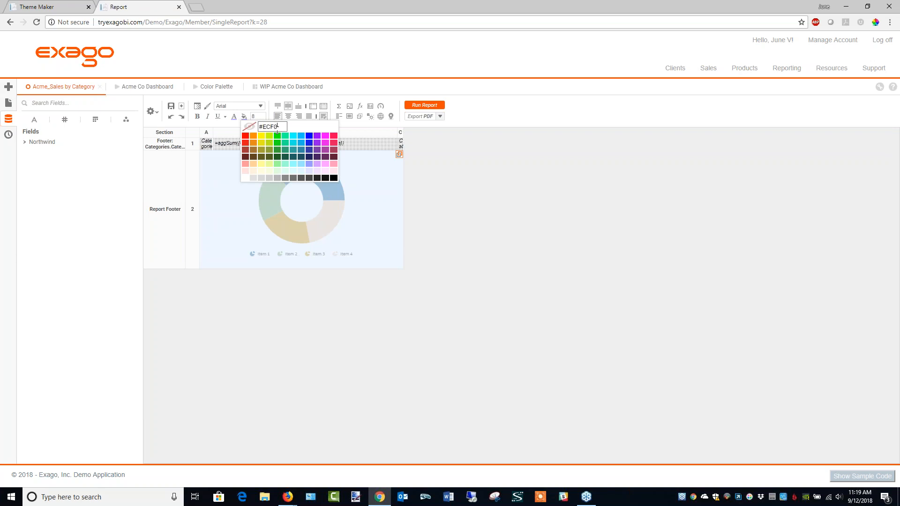
text(2)
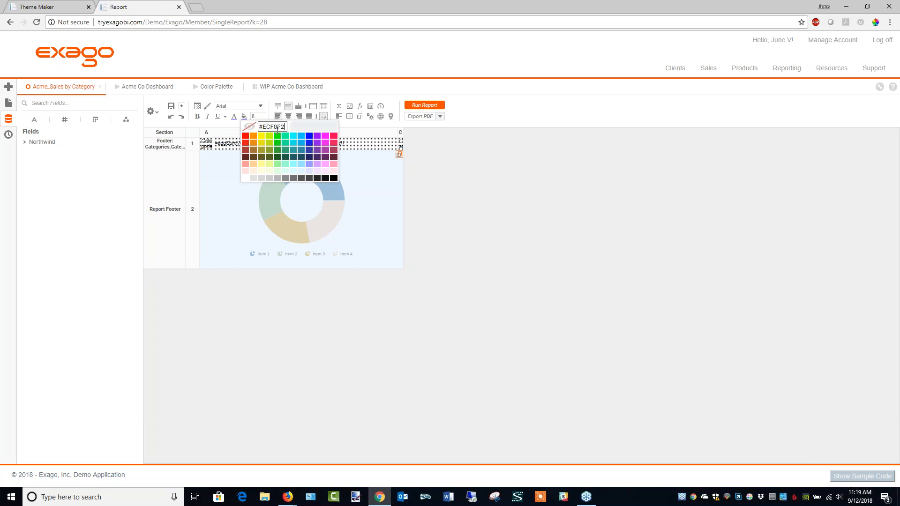
click(466, 178)
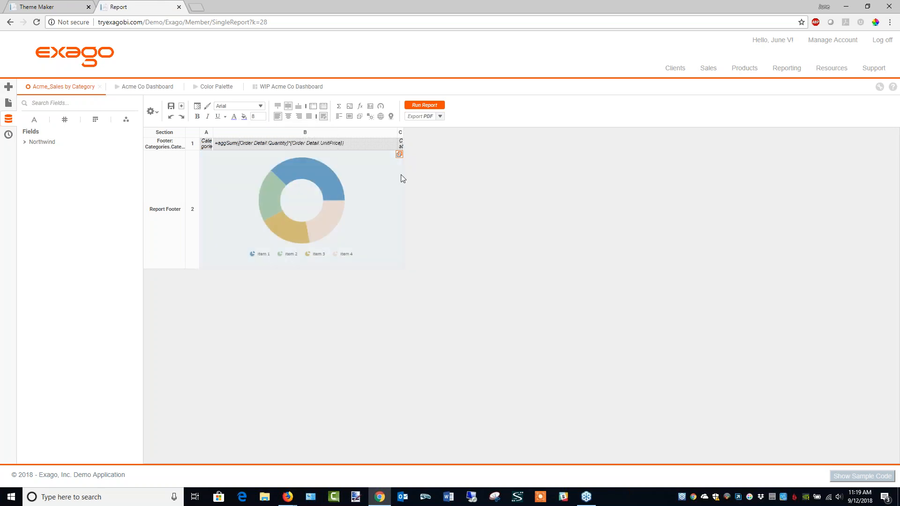
Style the donut chart with the Acme color theme and the Arial label font.
click(370, 107)
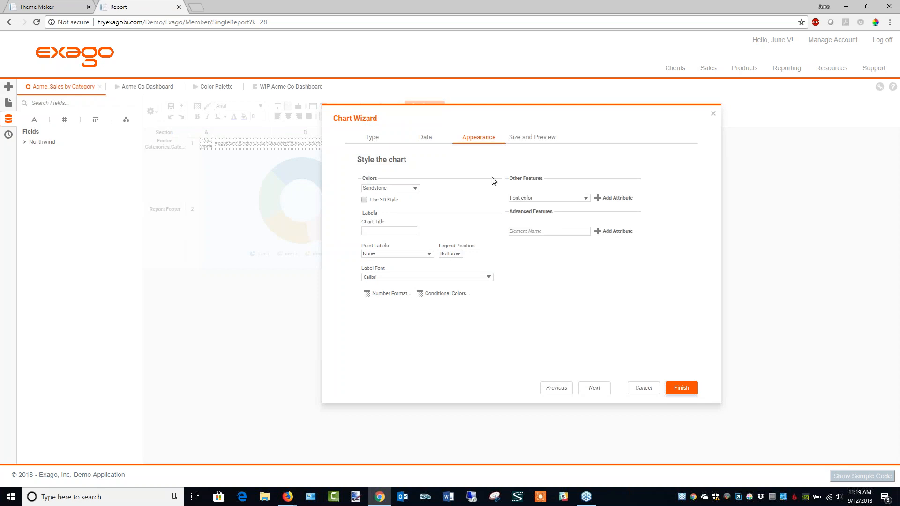
click(399, 188)
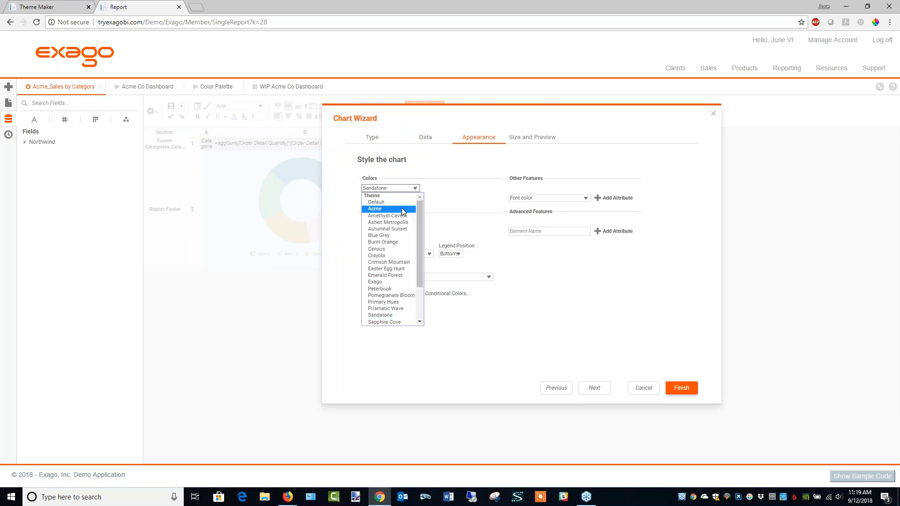
click(401, 211)
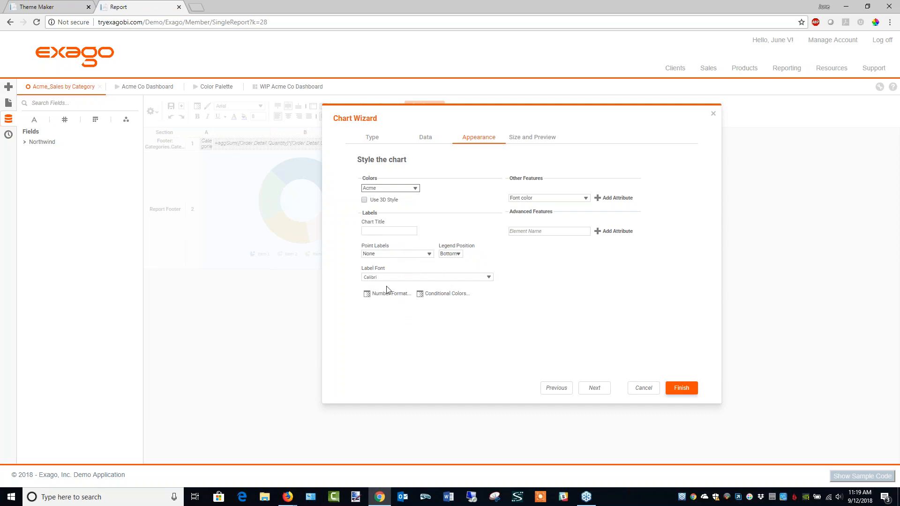
click(485, 278)
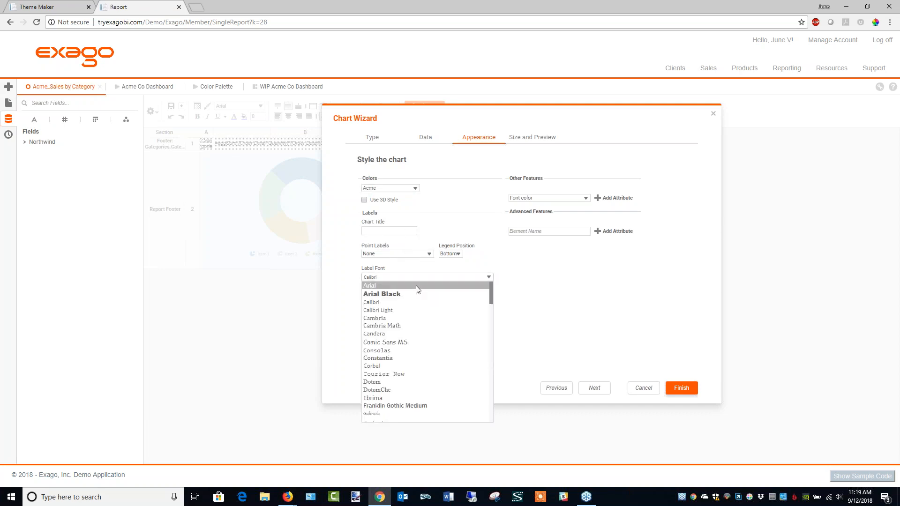
click(416, 286)
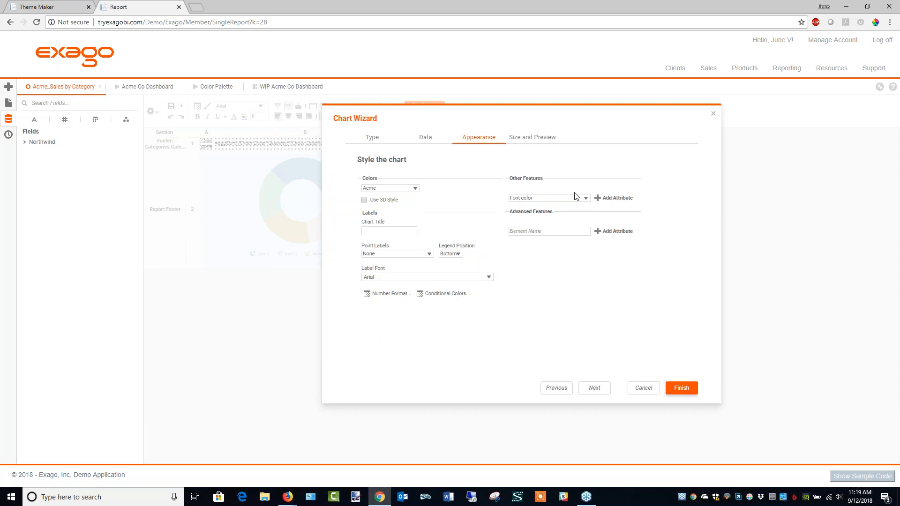
Add font color #0D3D54 and font size 10 to the donut chart's appearance and apply the changes.
click(602, 198)
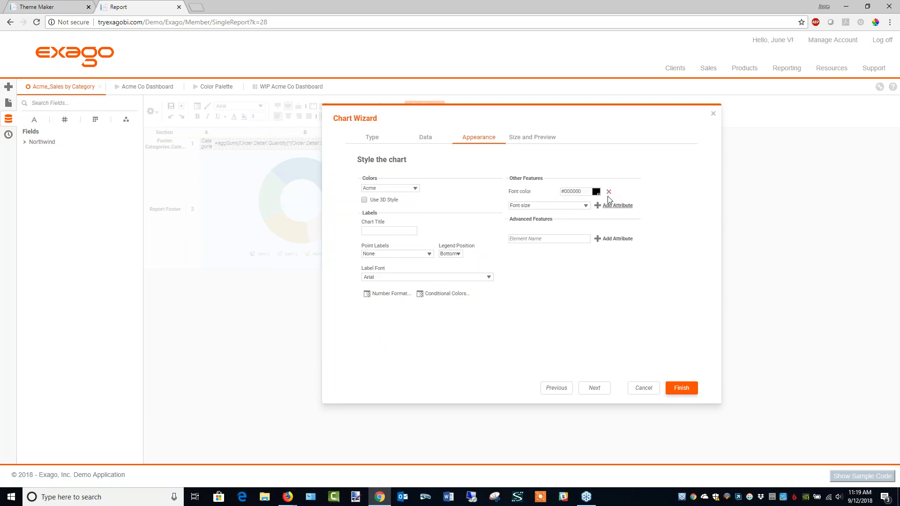
drag(589, 192, 570, 192)
text(0D3D54)
click(615, 205)
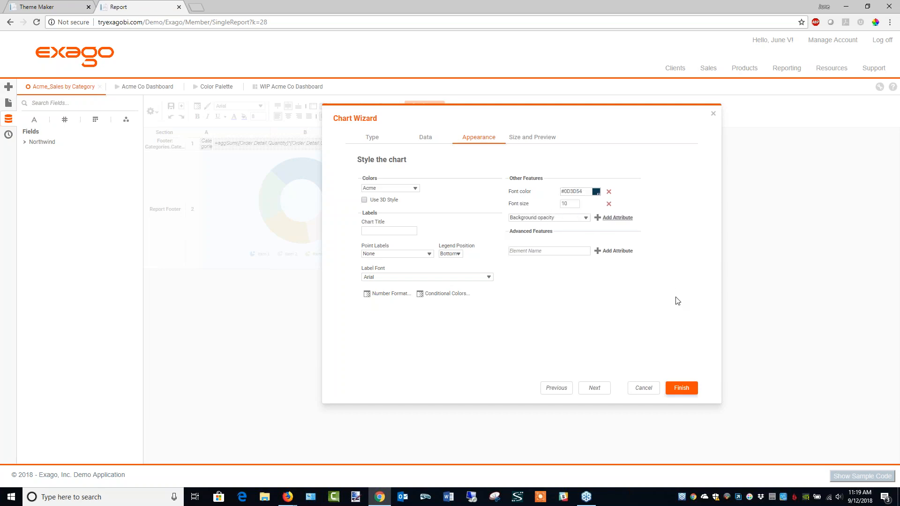
click(684, 391)
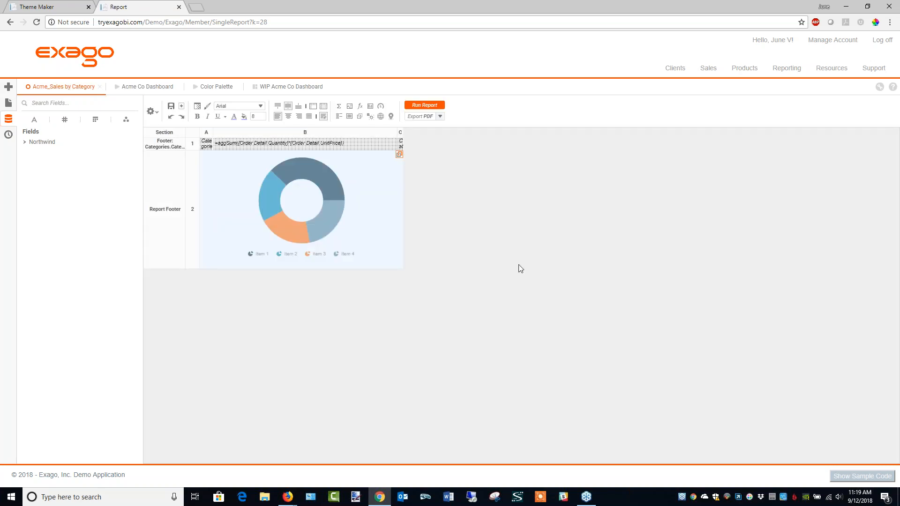
Check which report the donut chart is linked to and save the Acme_Sales by Category report.
click(399, 154)
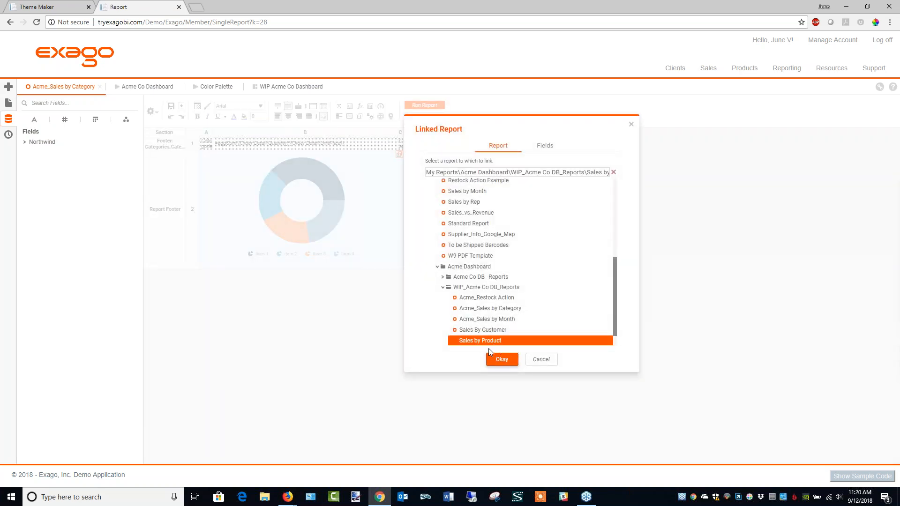
click(542, 362)
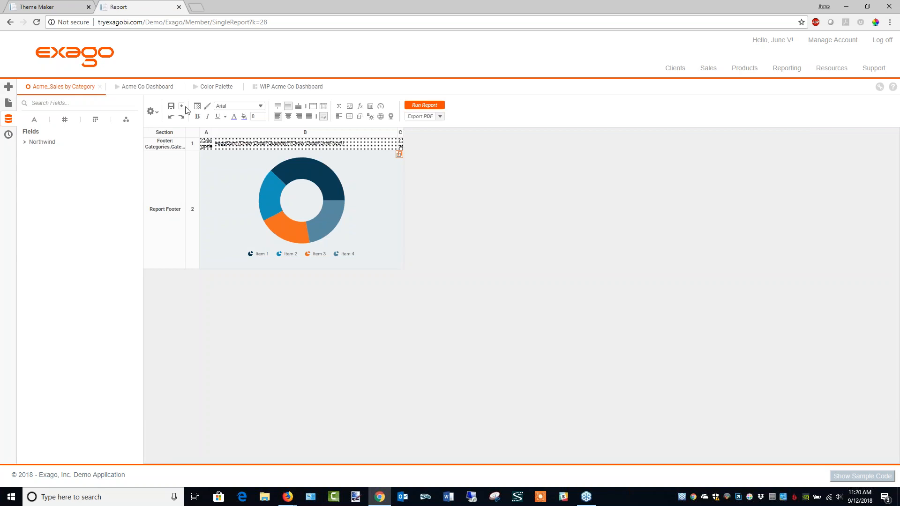
click(171, 108)
Set the donut chart's legend position to Right, apply the change and save the report.
click(320, 210)
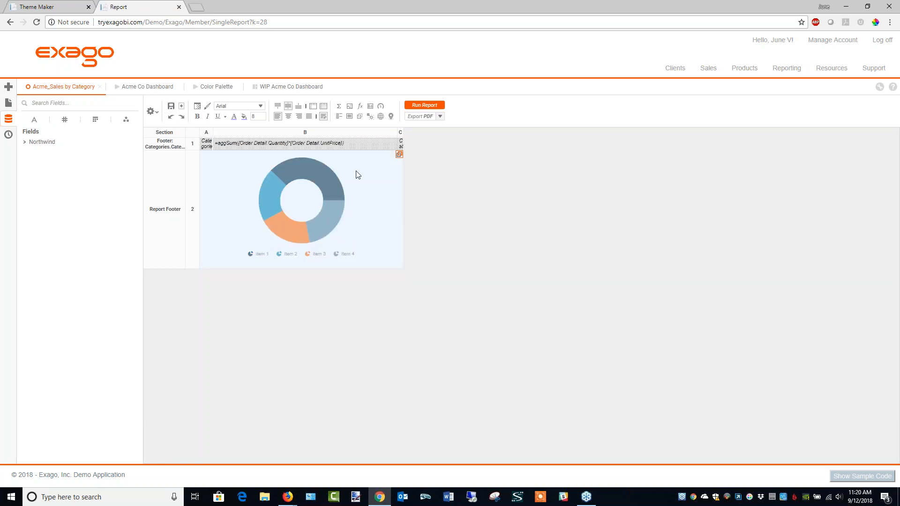
click(371, 108)
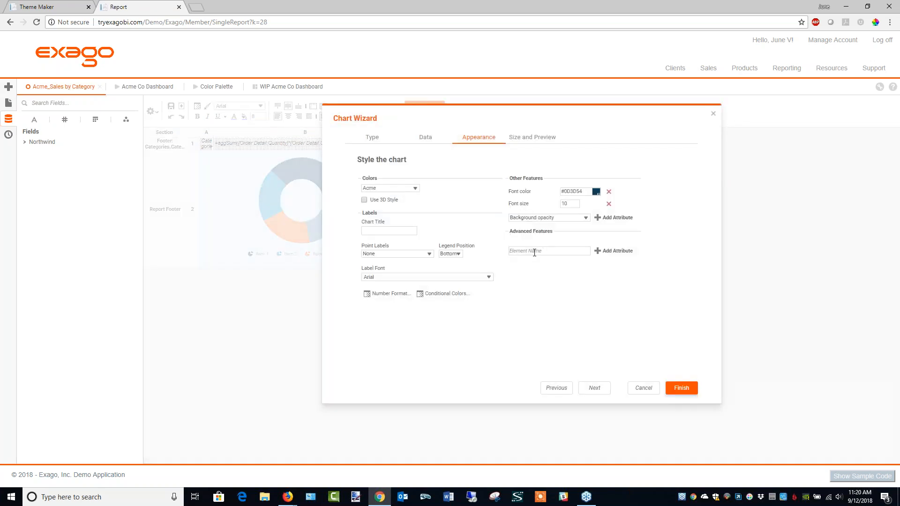
click(451, 254)
click(450, 273)
click(682, 388)
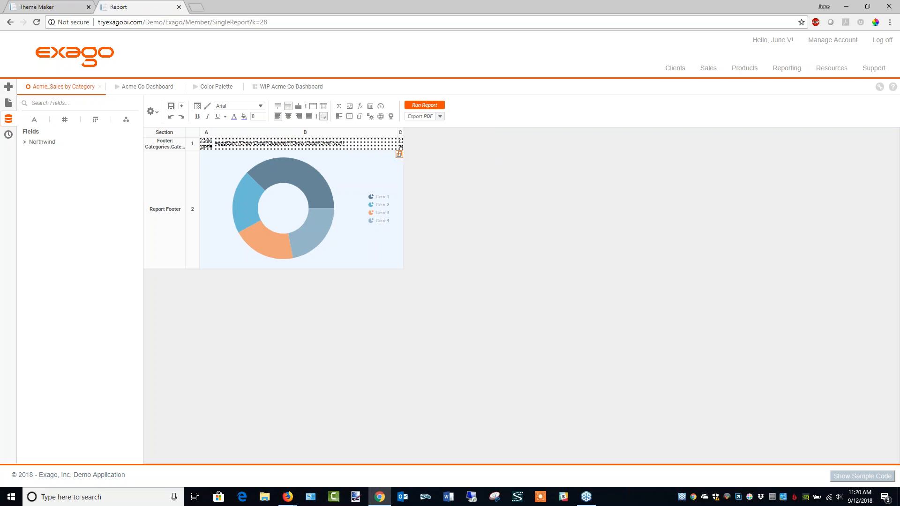
click(173, 108)
Close Acme_Sales by Category and open Sales by Product from the WIP_Acme Co DB_Reports folder for editing.
click(8, 103)
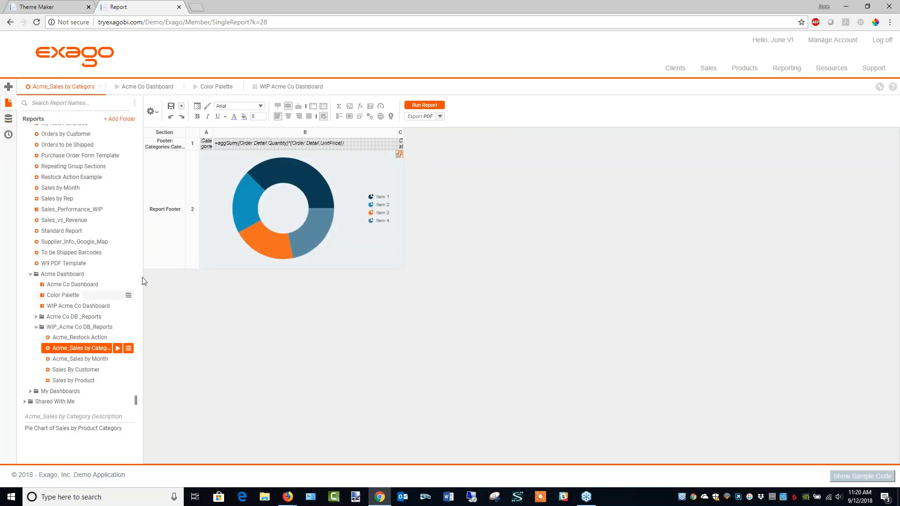
click(99, 87)
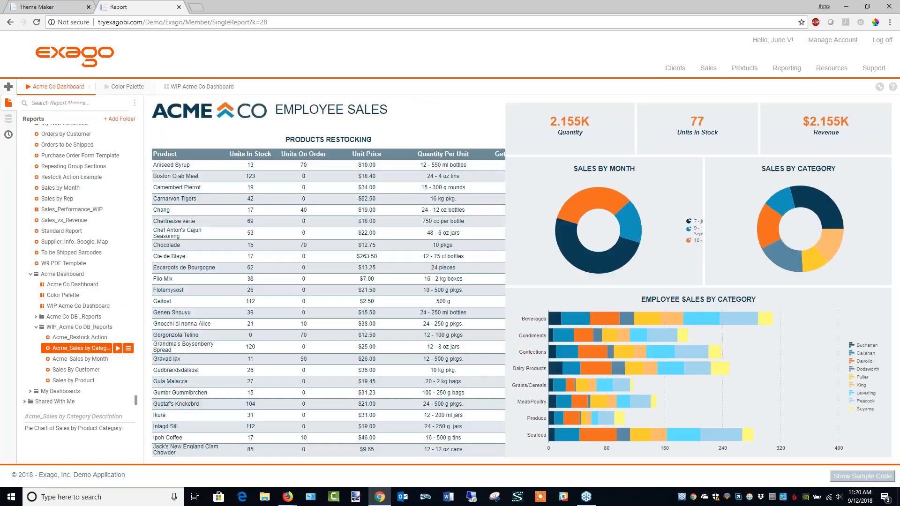
click(94, 381)
click(128, 381)
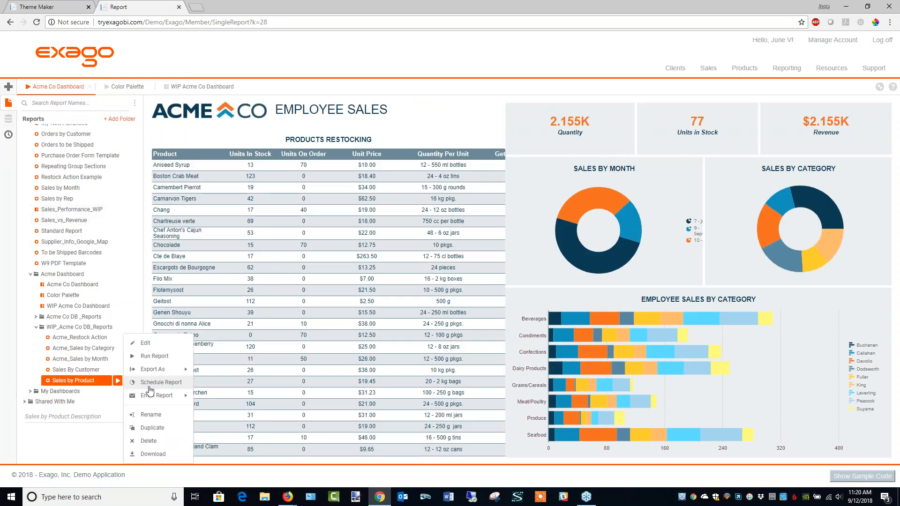
click(157, 356)
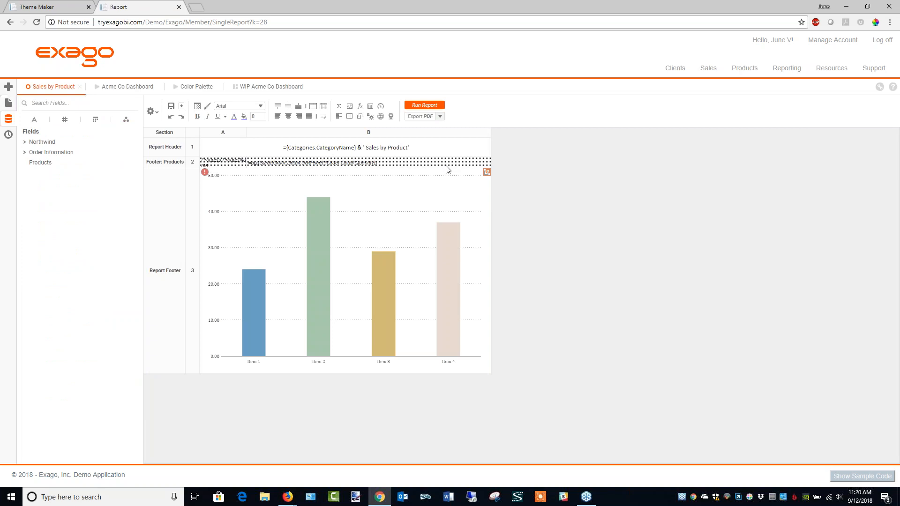
Format the report header's Sales by Product title as bold Arial with font size 12.
click(406, 152)
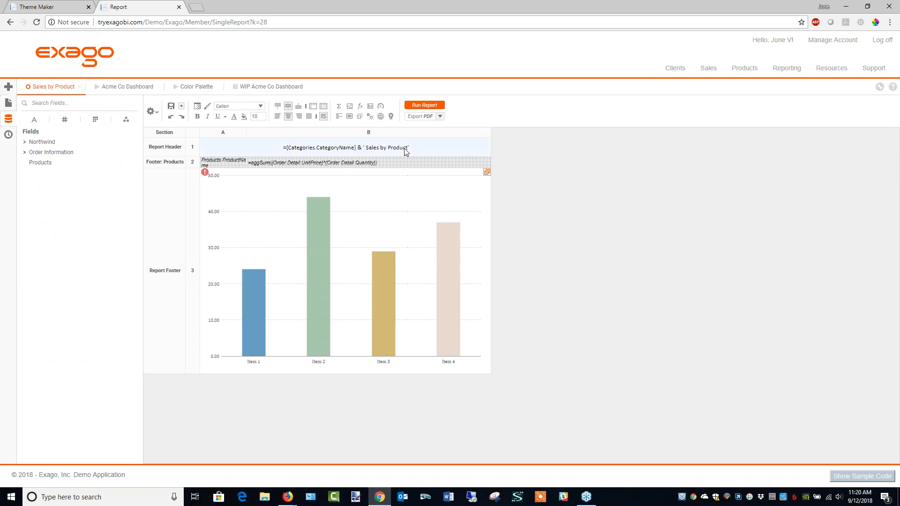
click(261, 107)
click(250, 114)
click(197, 117)
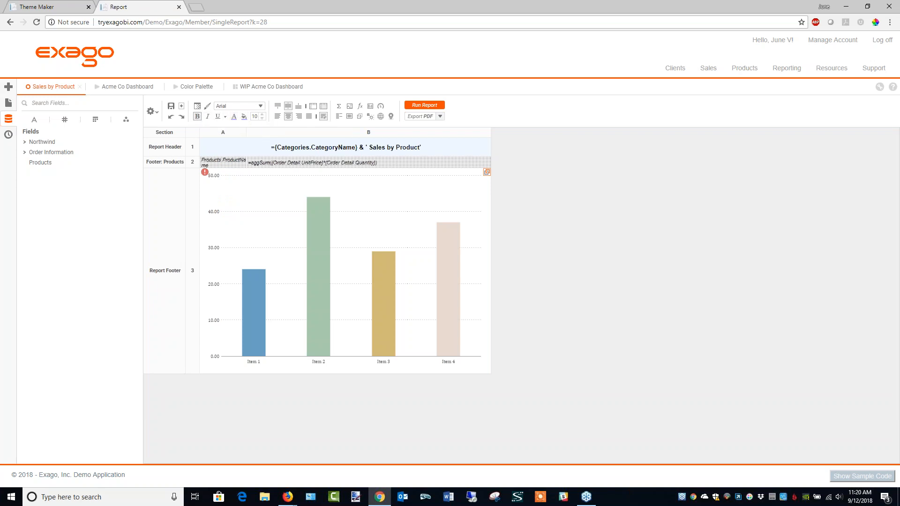
click(262, 114)
click(263, 114)
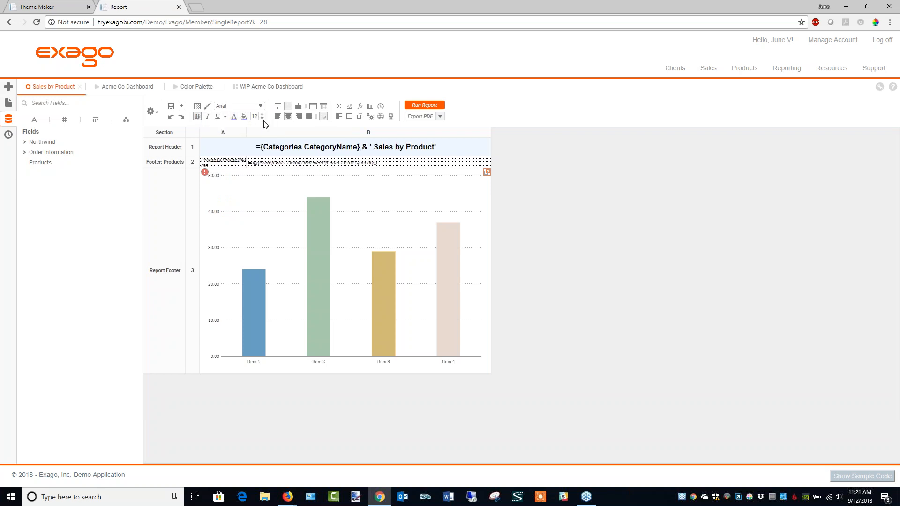
Set the font color of the report header title to #0D3D54.
click(235, 117)
drag(275, 127, 287, 129)
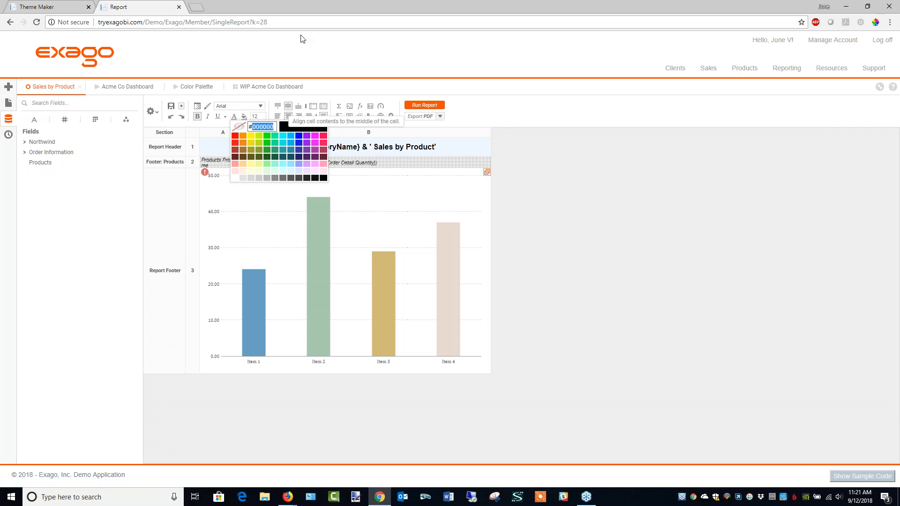
text(0D3D54)
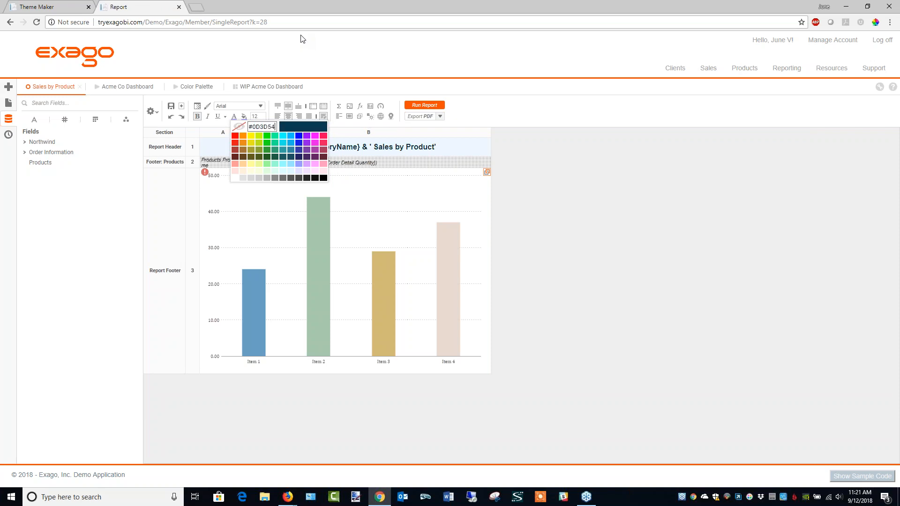
click(581, 130)
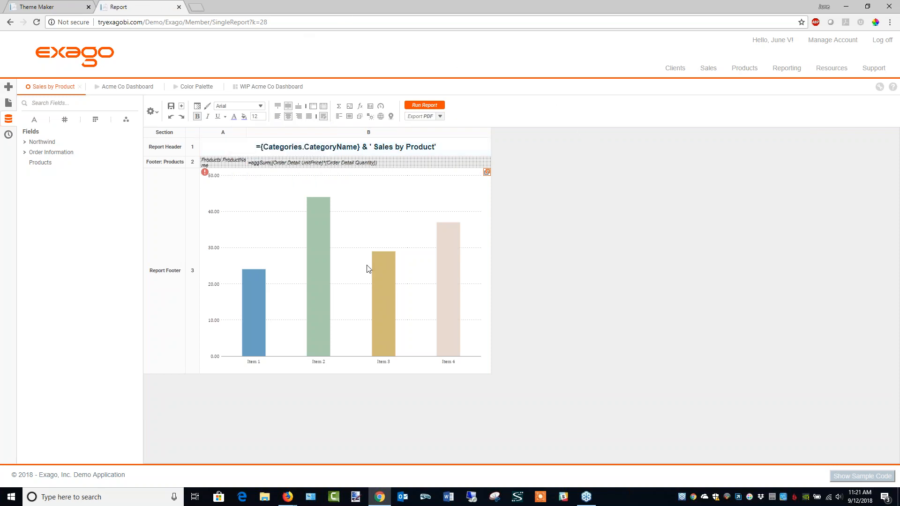
Style the column chart in the report footer with the Acme color theme and the Arial label font.
click(423, 199)
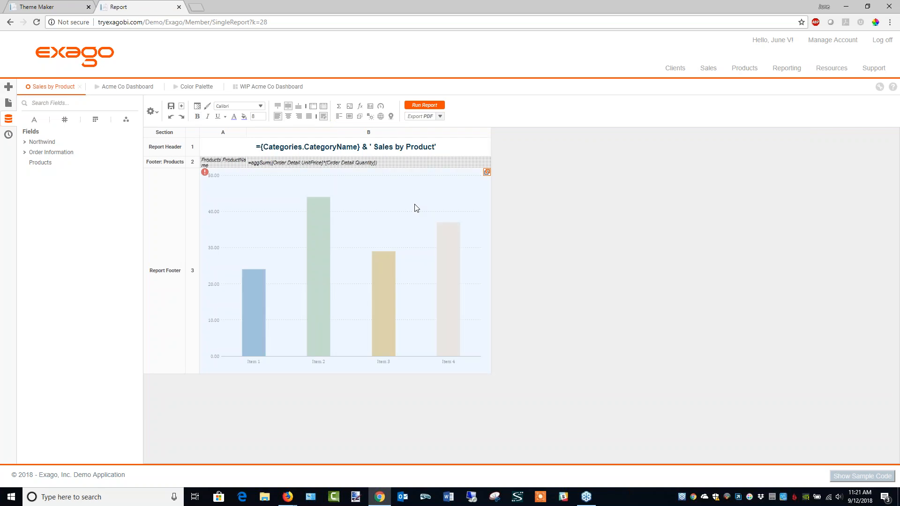
click(370, 106)
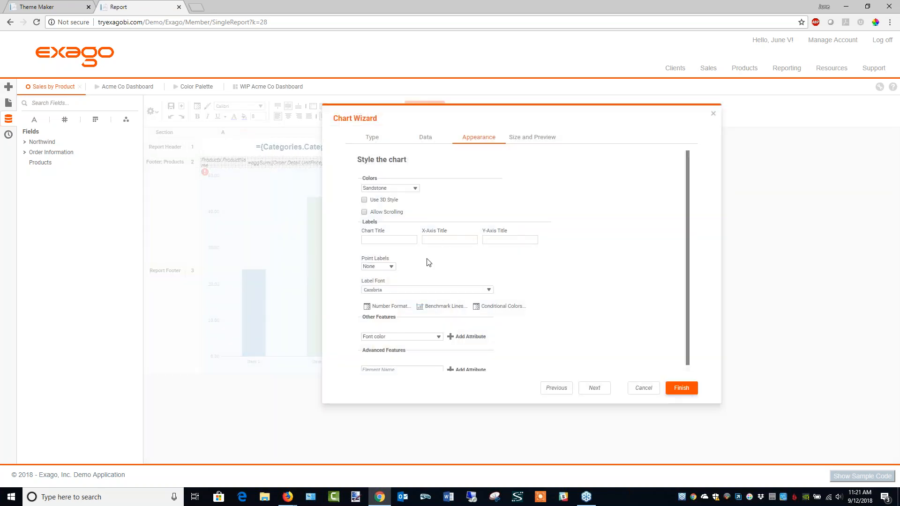
click(377, 188)
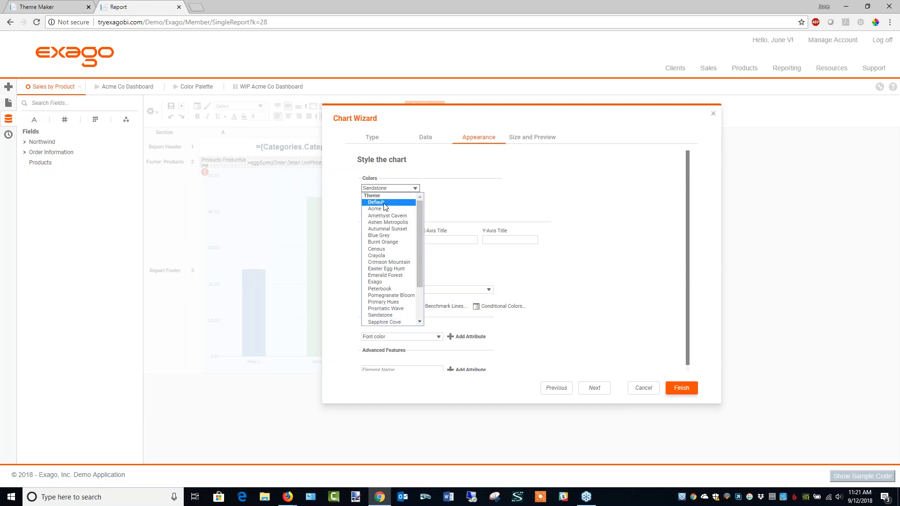
click(385, 209)
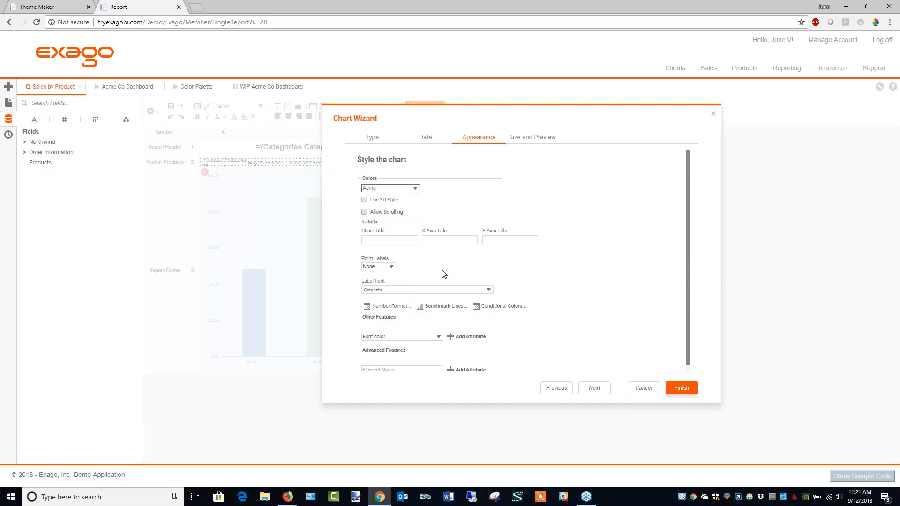
click(412, 291)
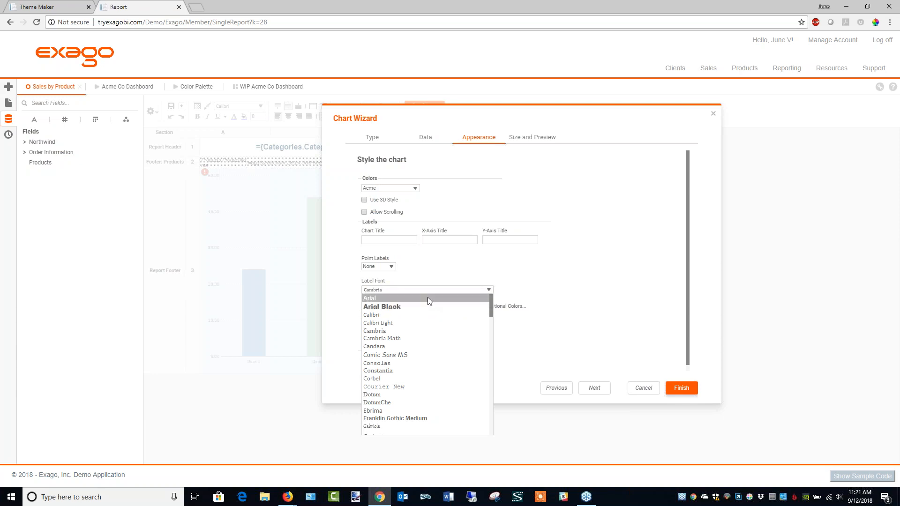
click(427, 297)
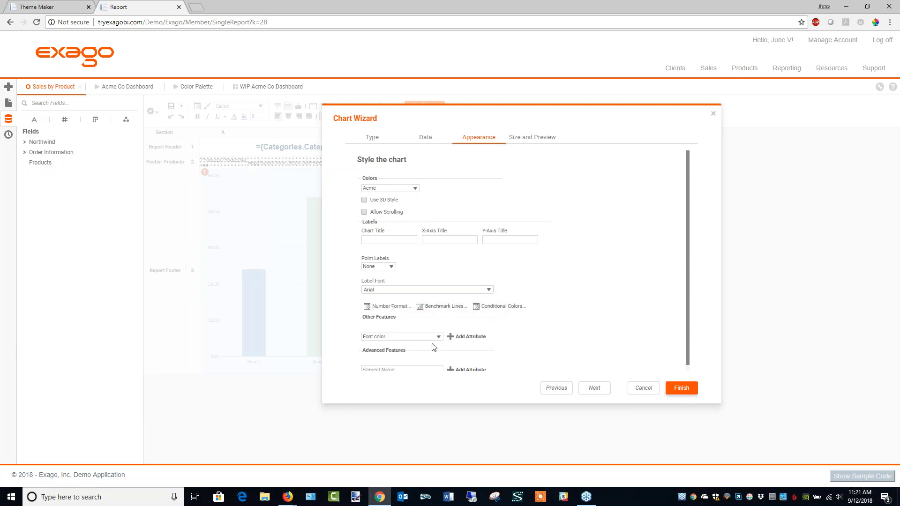
Add font color #0D3D54 and font size 10 to the column chart's other features.
click(465, 336)
double_click(424, 330)
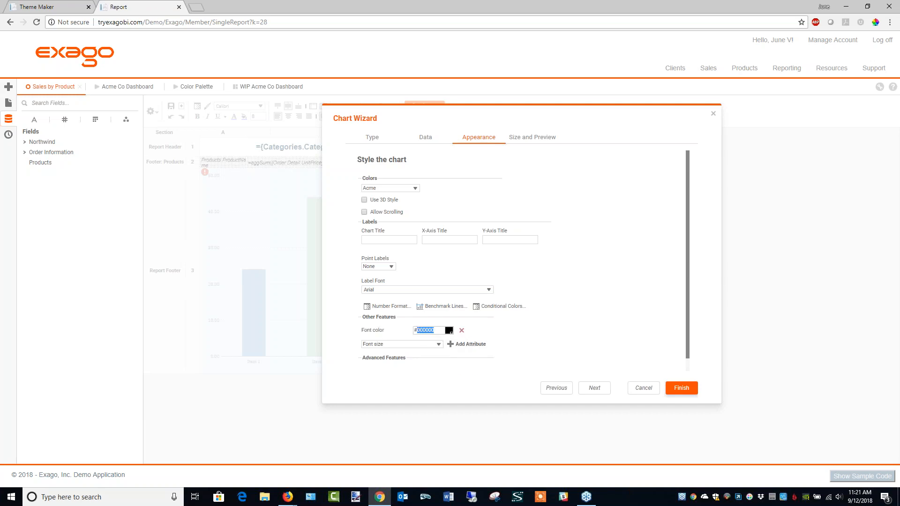
text(0D3D54)
click(457, 345)
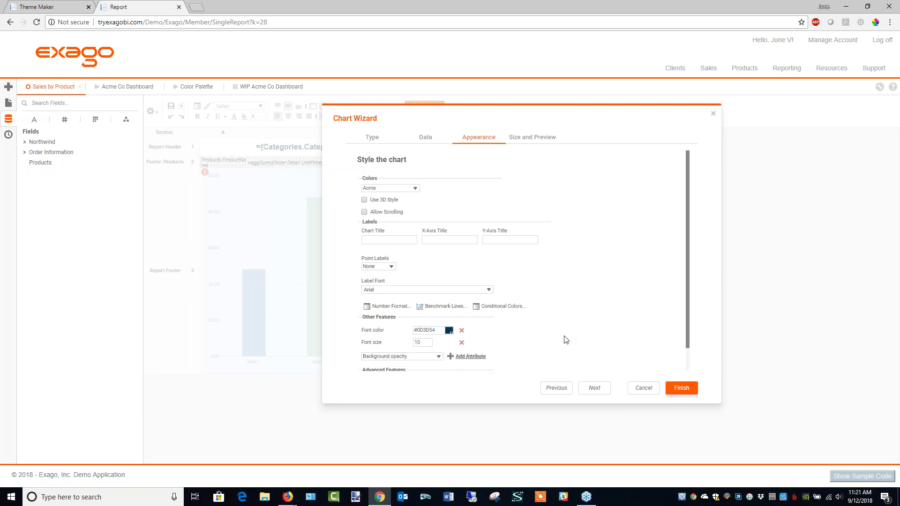
scroll(397, 358, down, 1)
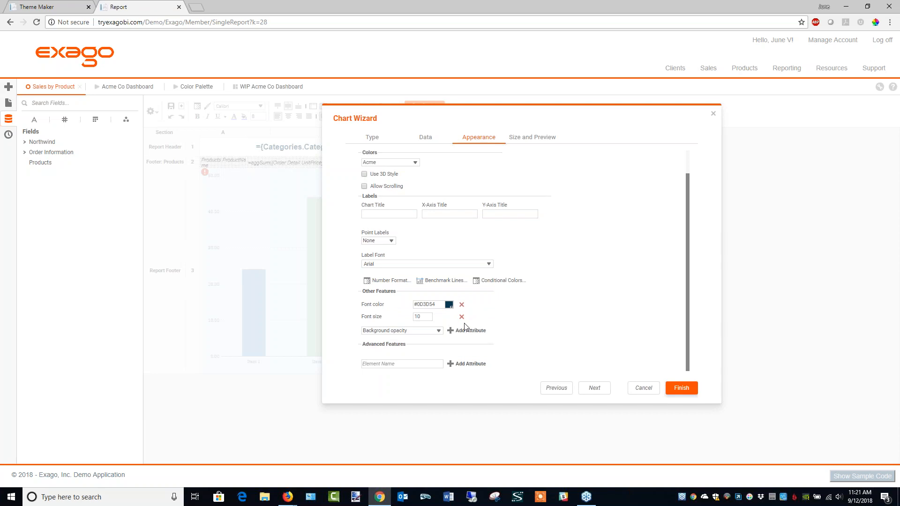
drag(548, 106, 684, 92)
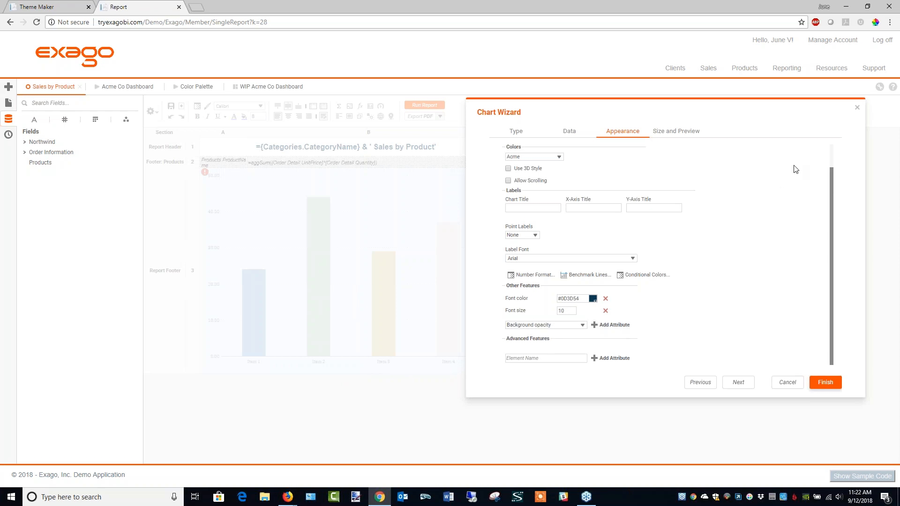
mouse_move(786, 68)
mouse_move(791, 86)
drag(622, 102, 560, 158)
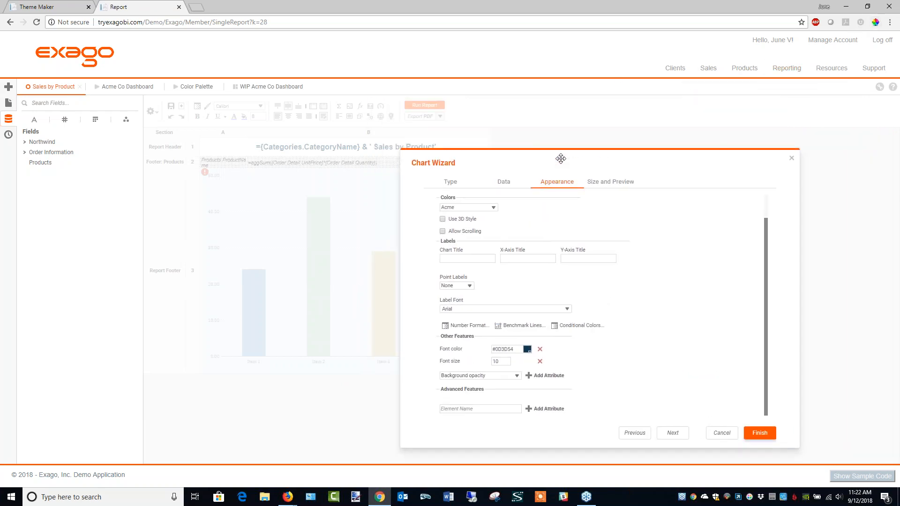
drag(683, 154, 631, 105)
Add the advanced attribute LABELDISPLAY with the value ROTATE to the column chart.
click(428, 360)
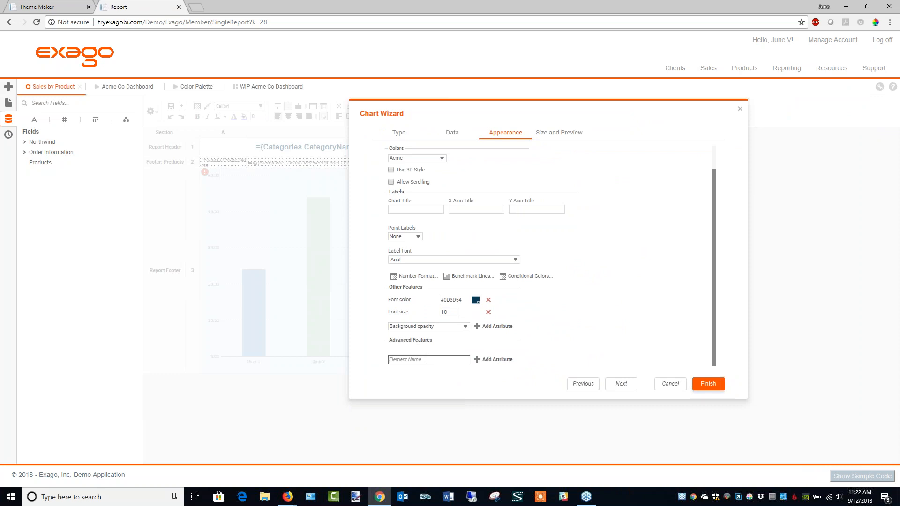
text(ABELDISPLAY)
click(493, 360)
click(478, 353)
text(ROTATE)
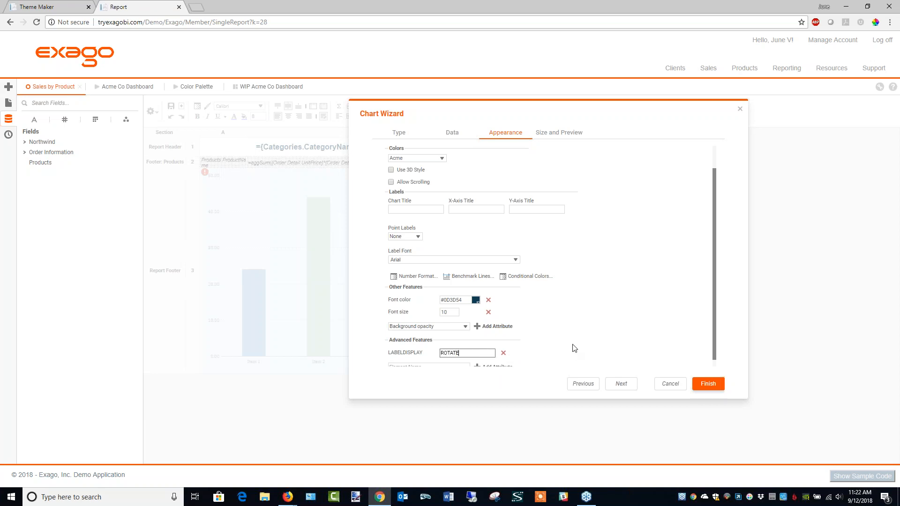
Add the advanced attribute SLANTLABELS with the value 1 and apply the column chart's changes.
scroll(573, 345, down, 1)
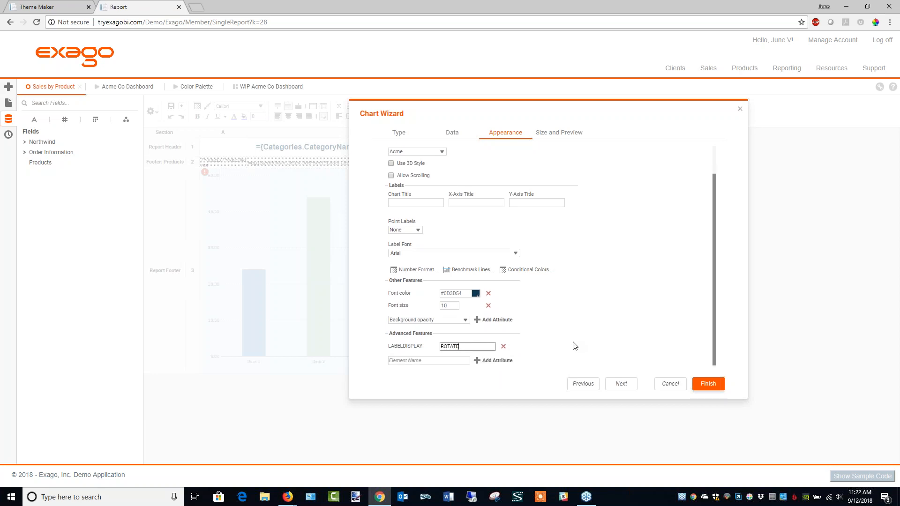
click(430, 359)
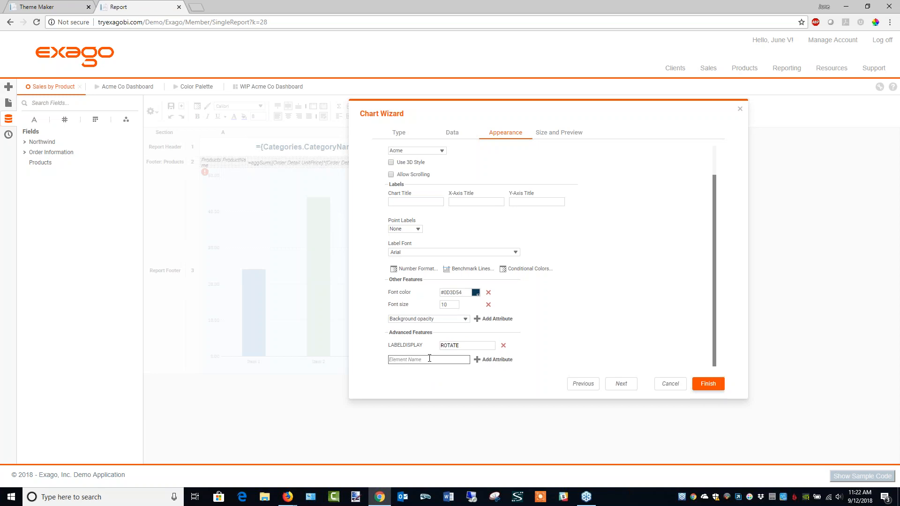
text(SLANTLABELS)
click(507, 361)
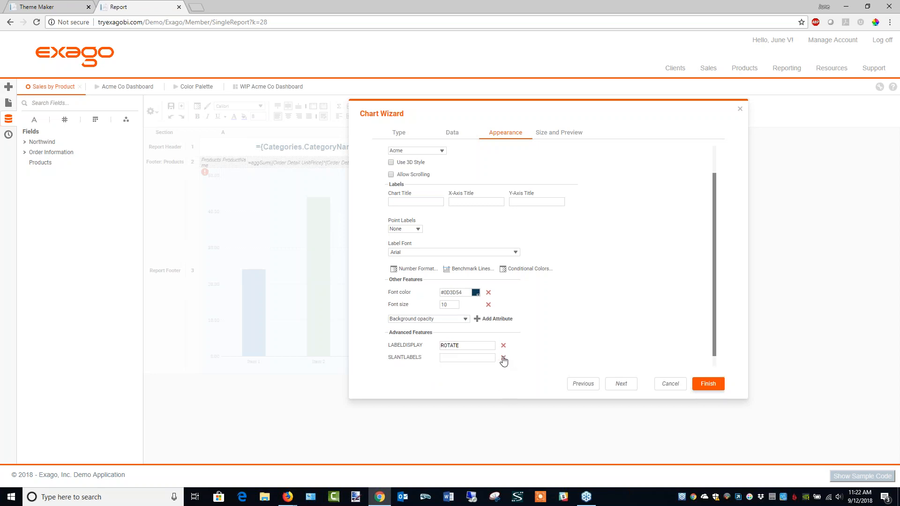
click(465, 357)
scroll(638, 306, down, 1)
scroll(629, 324, up, 1)
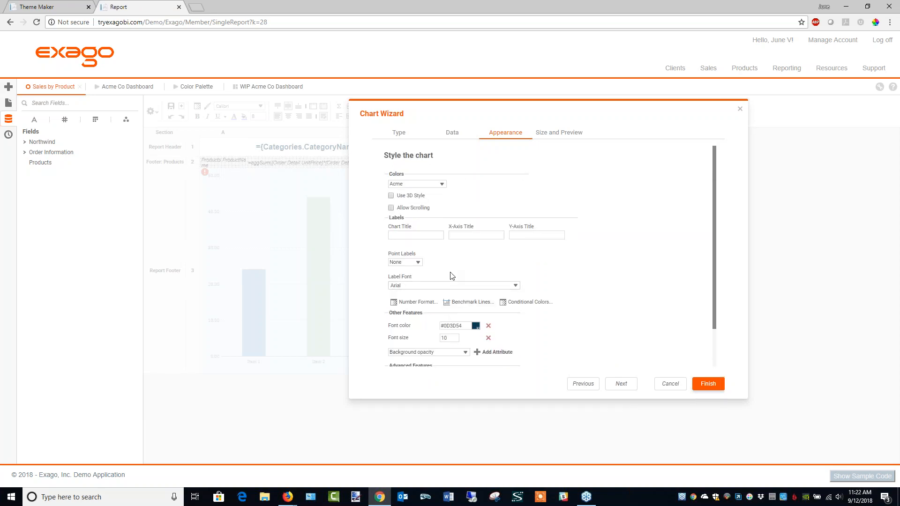
mouse_move(615, 118)
mouse_down()
mouse_move(763, 244)
mouse_move(781, 142)
mouse_move(584, 133)
mouse_move(617, 125)
mouse_up()
scroll(628, 253, down, 1)
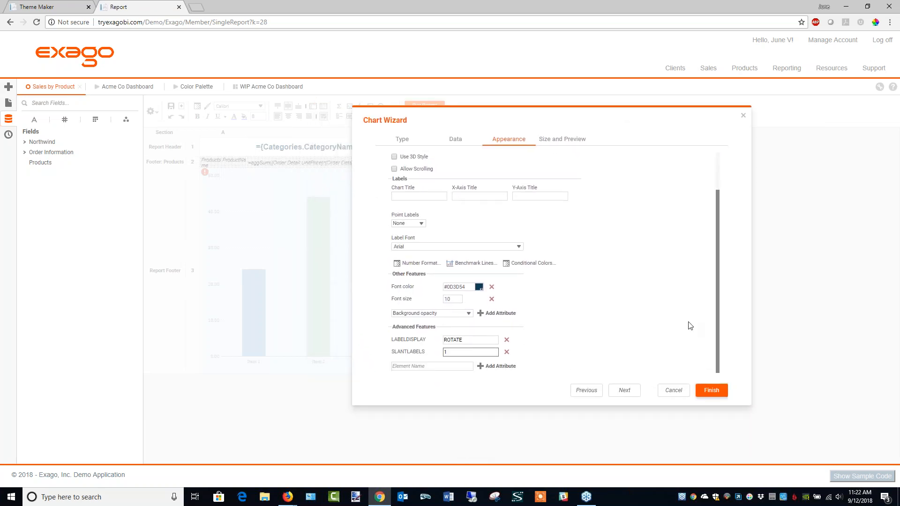
click(712, 390)
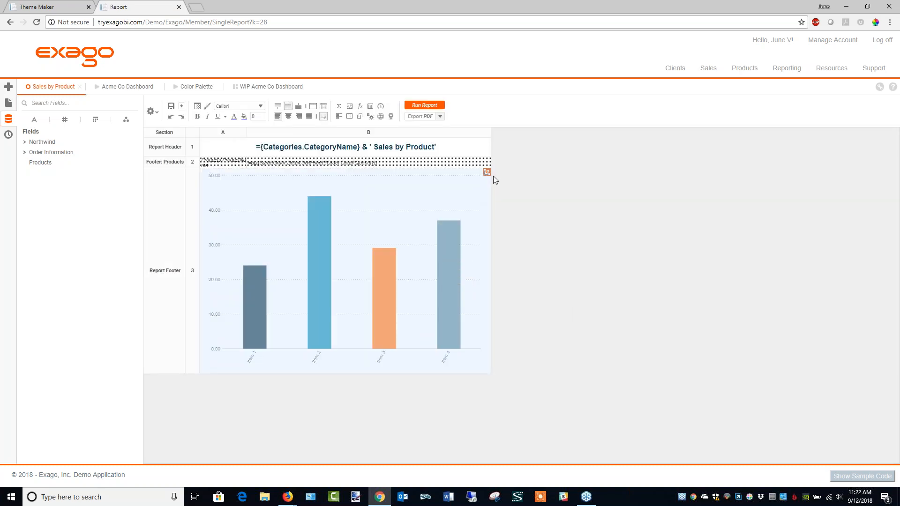
Check which report the column chart in the report footer links to, and leave the link settings.
click(487, 173)
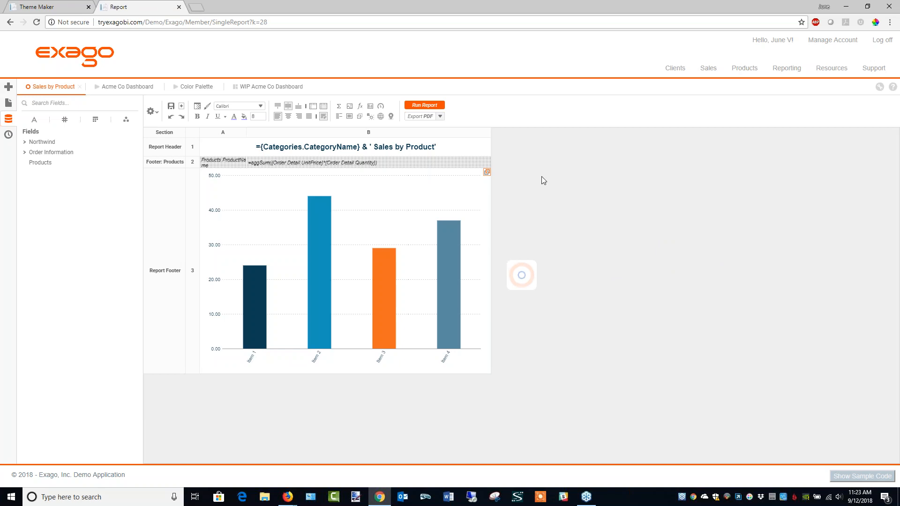
click(487, 175)
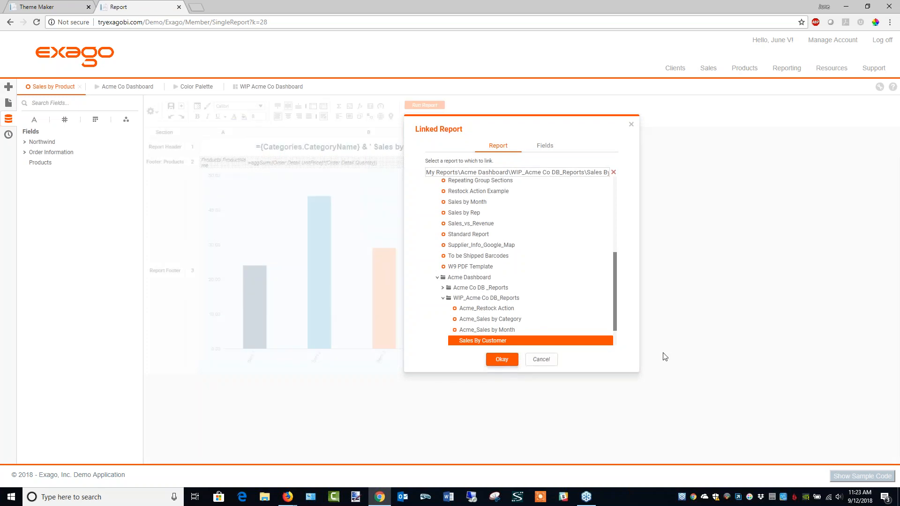
click(540, 360)
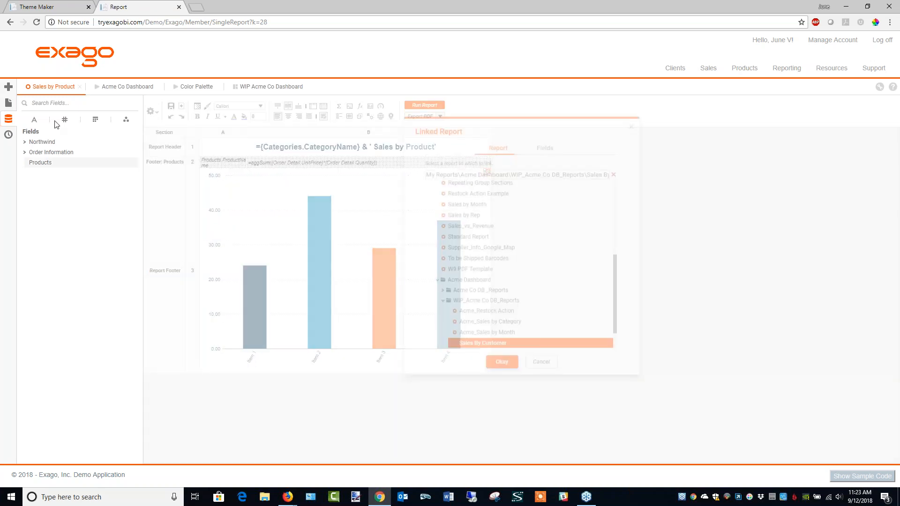
click(8, 104)
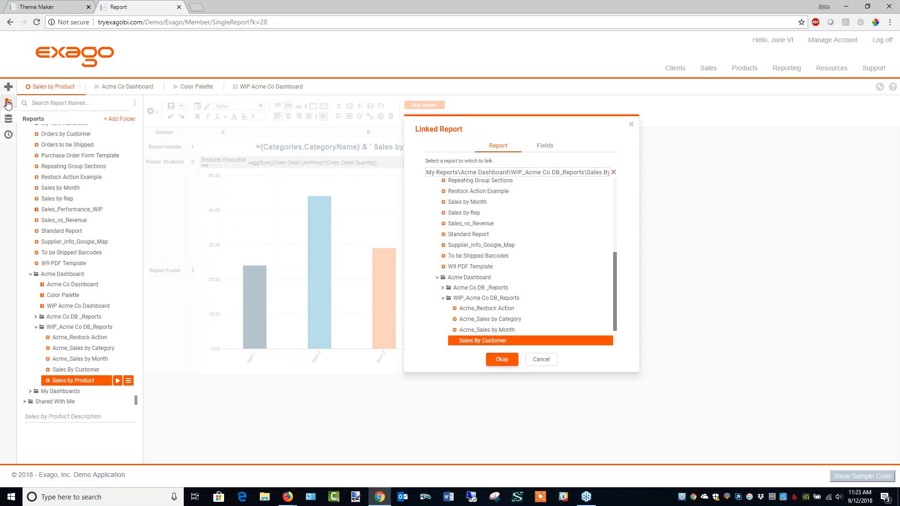
click(540, 359)
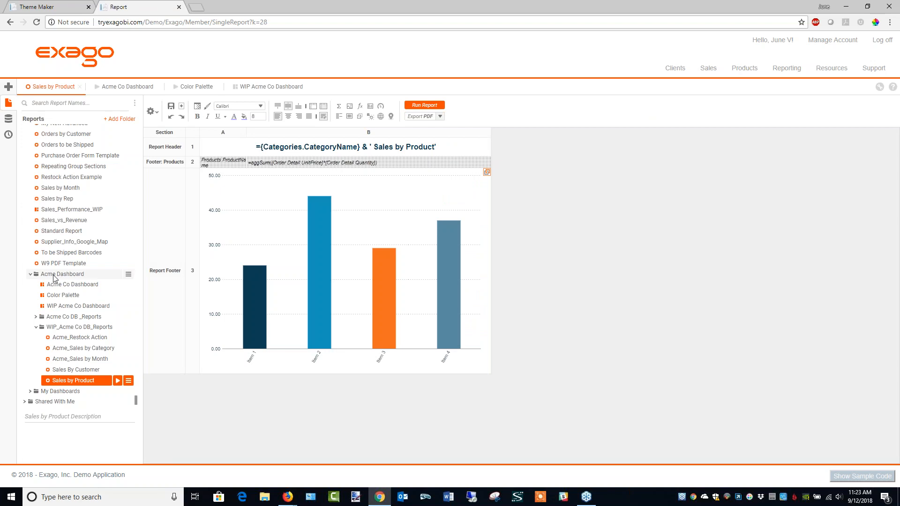
Open the Sales By Customer report from the WIP_Acme Co DB_Reports folder for editing.
click(97, 371)
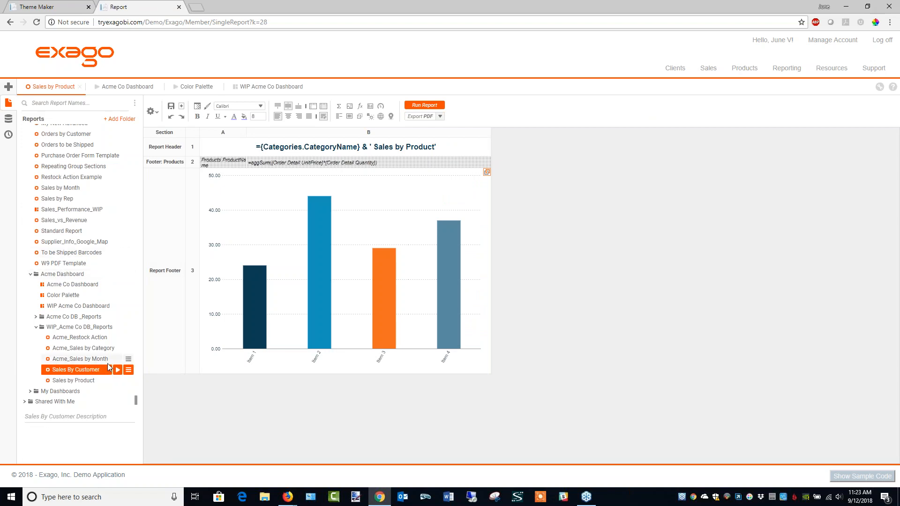
click(129, 370)
mouse_move(132, 372)
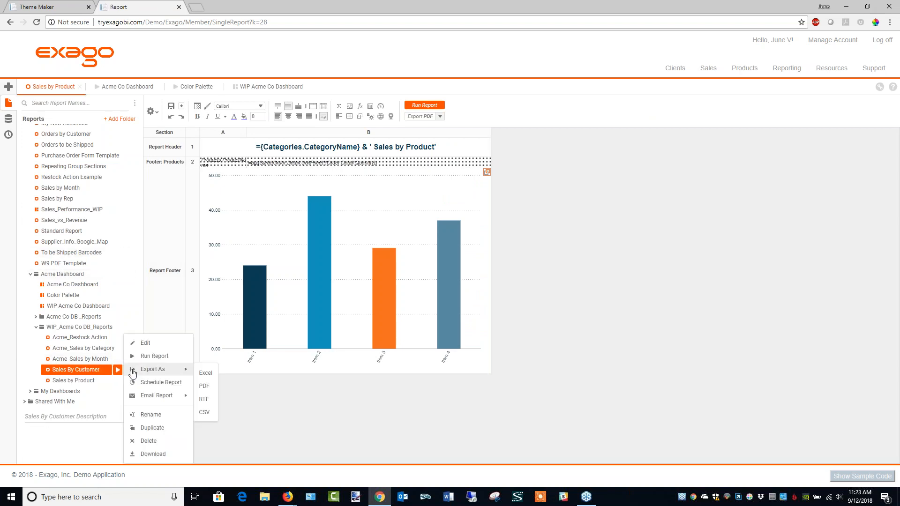
click(146, 343)
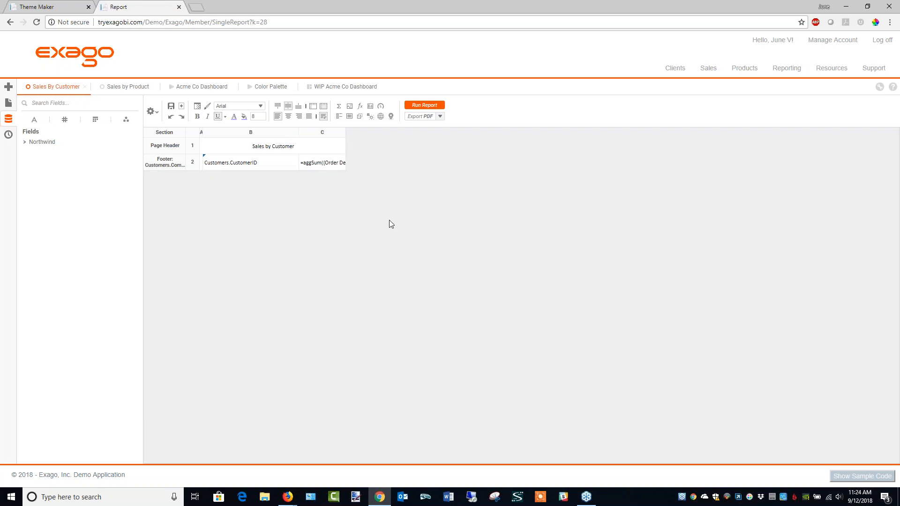
Set the background color of the Sales by Customer title cell in the page header to #6E8B98.
click(320, 147)
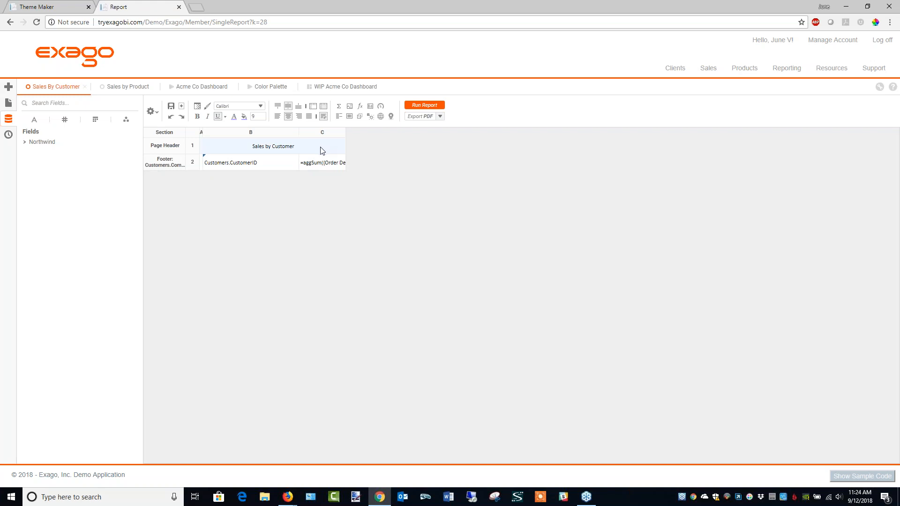
click(244, 116)
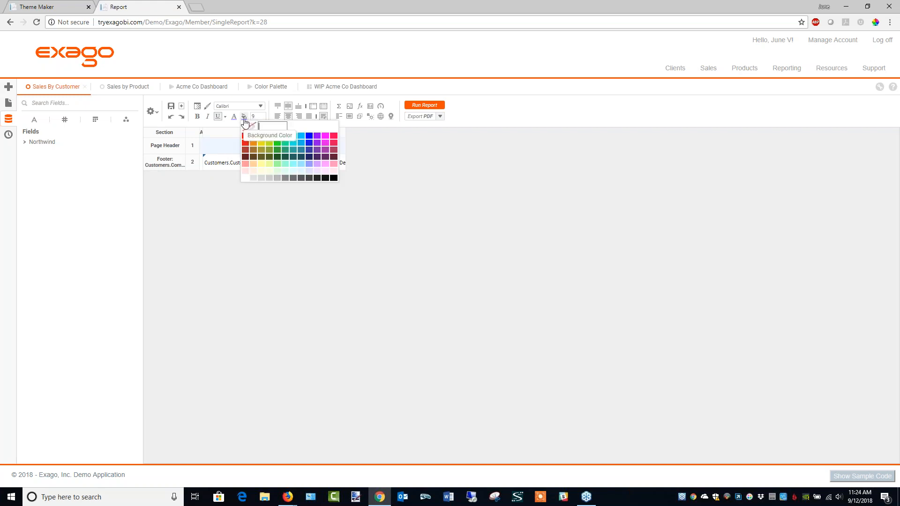
text(#6E8)
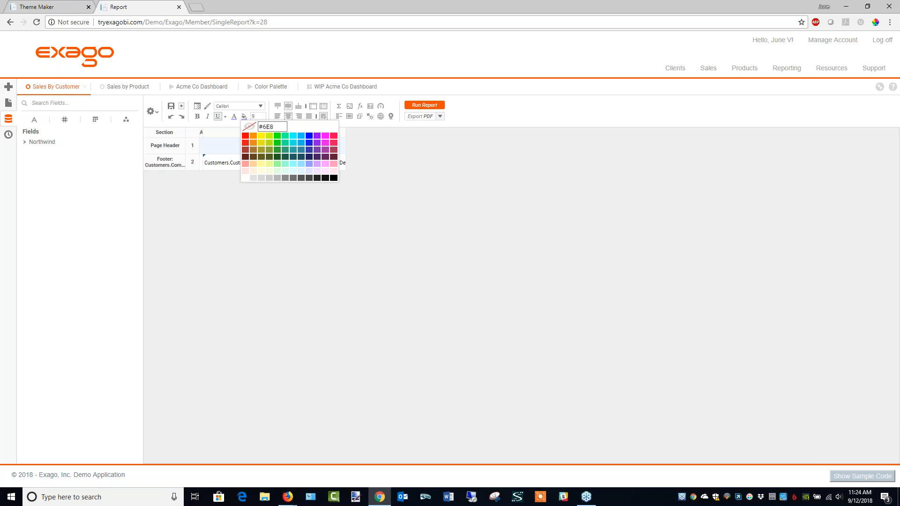
text(B98)
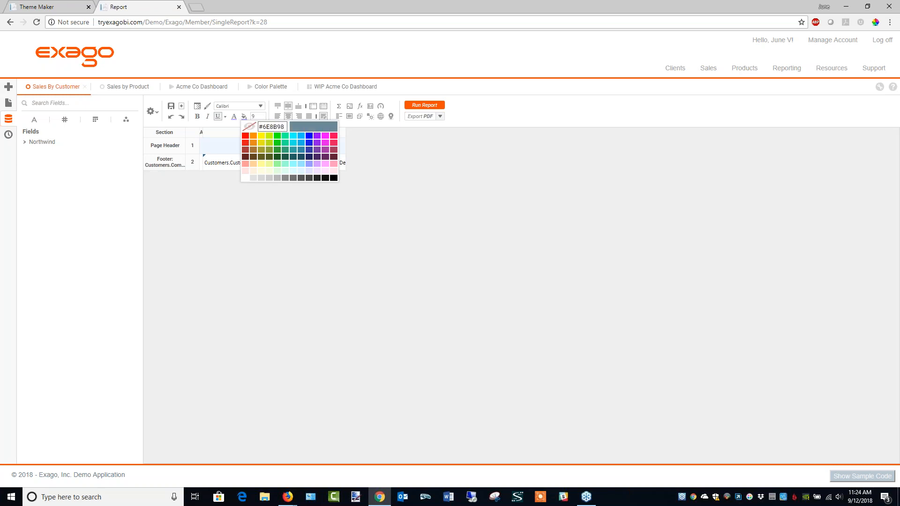
triple_click(275, 126)
click(523, 178)
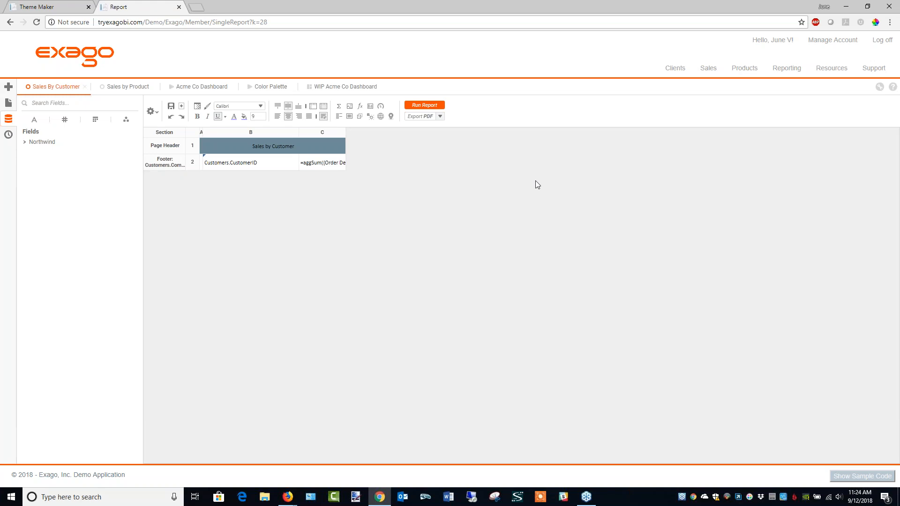
Format the Sales by Customer title in bold Arial at size 11.
click(298, 144)
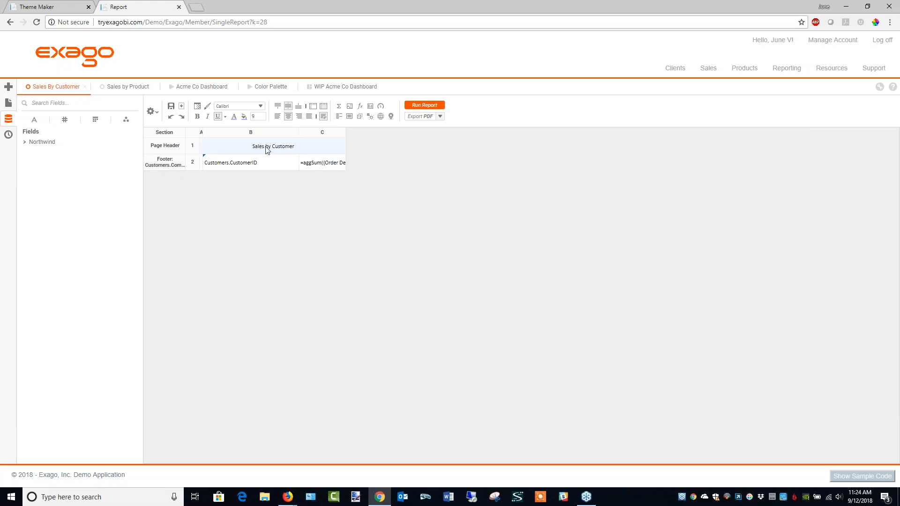
click(261, 106)
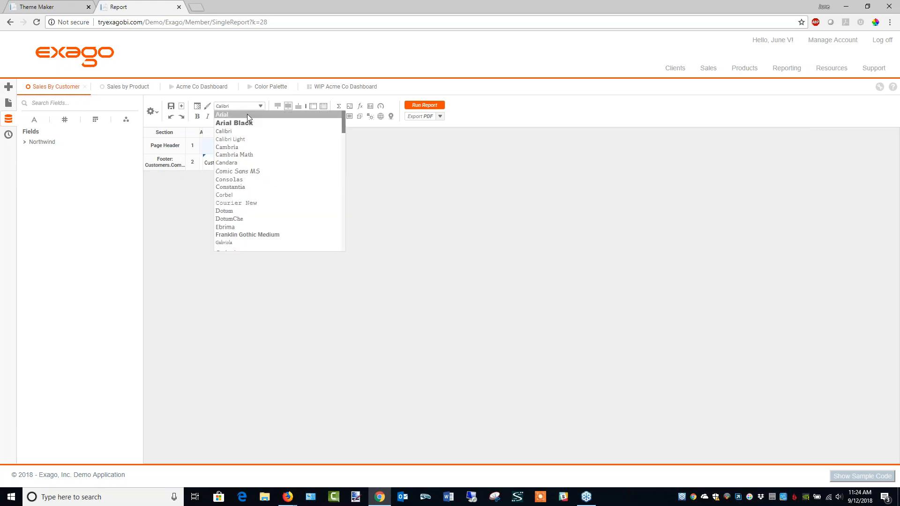
click(246, 114)
click(198, 116)
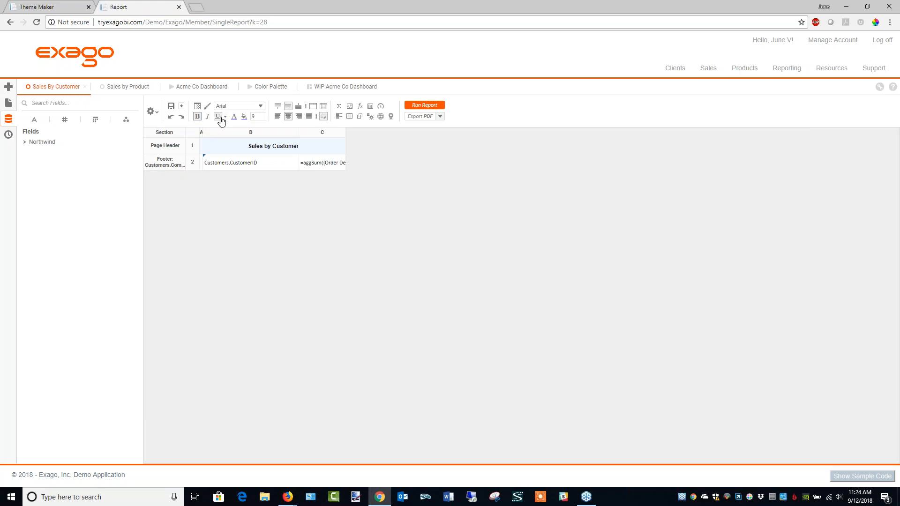
click(262, 115)
click(263, 115)
Set the font color of the Sales by Customer title to white.
click(234, 117)
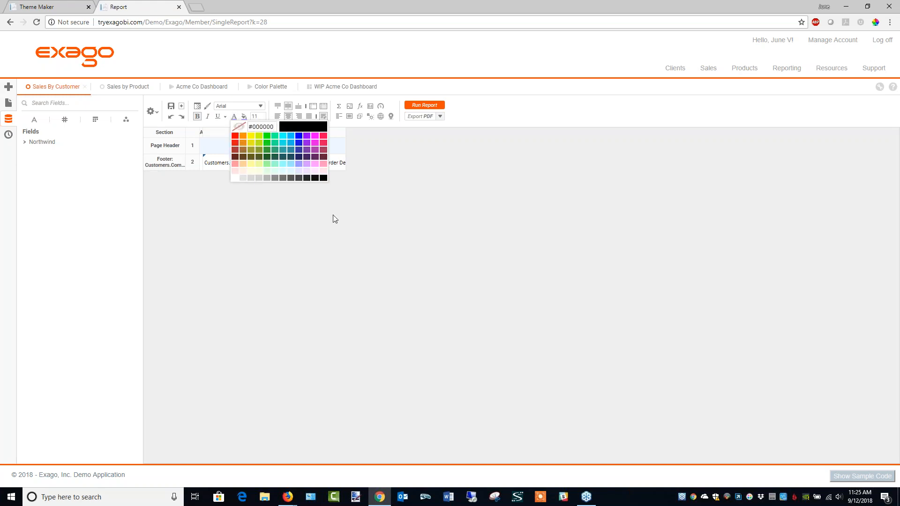
click(318, 218)
click(274, 152)
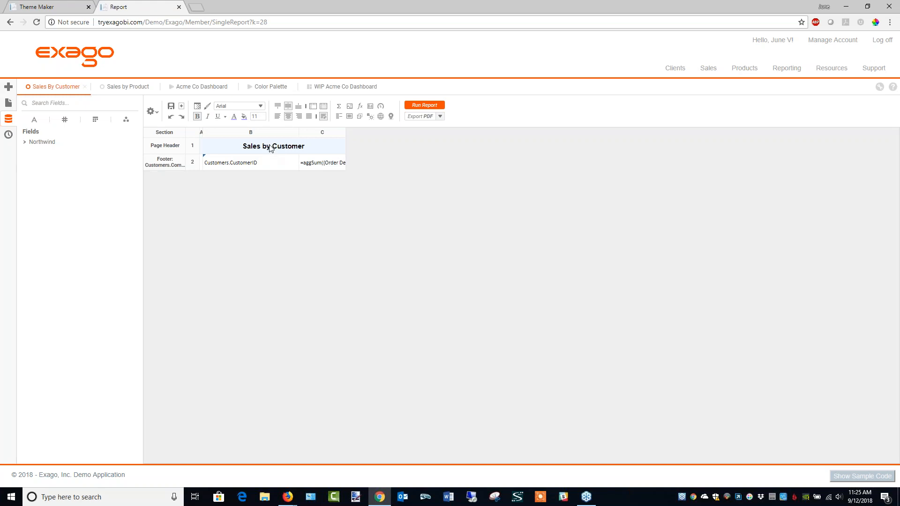
double_click(270, 149)
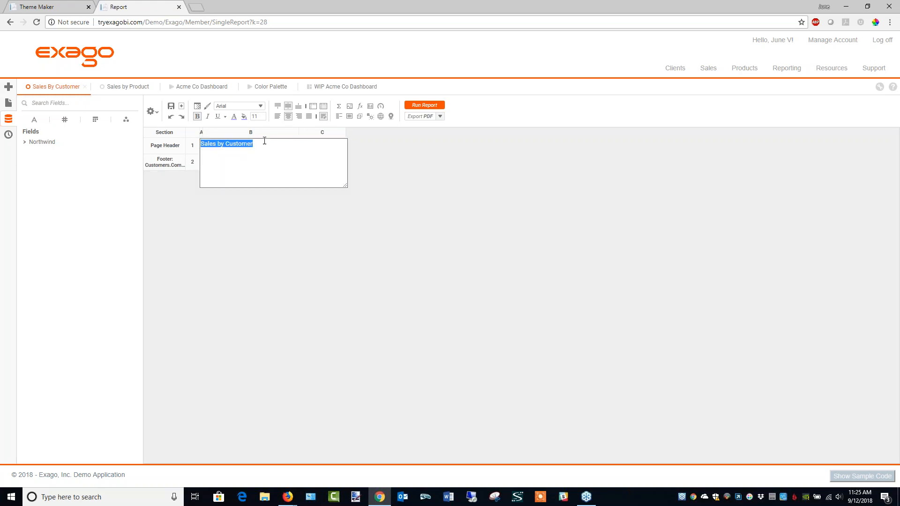
click(234, 116)
click(234, 177)
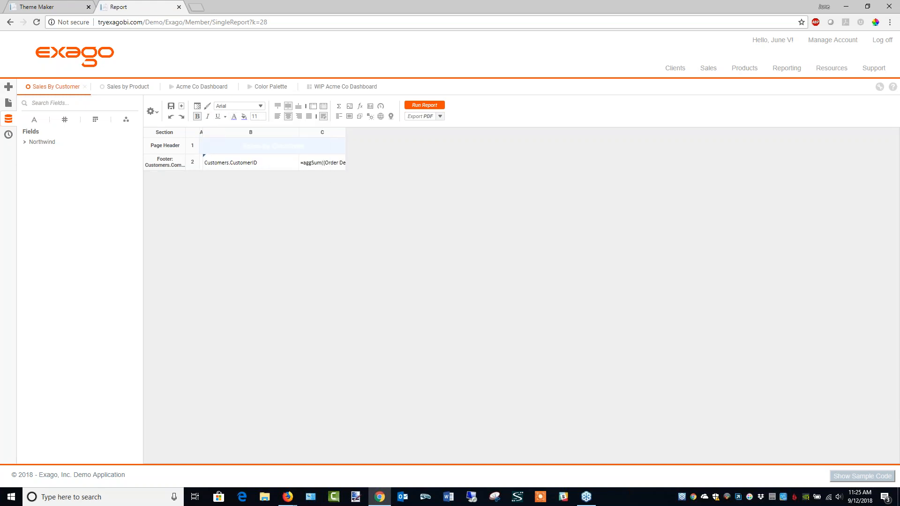
click(249, 191)
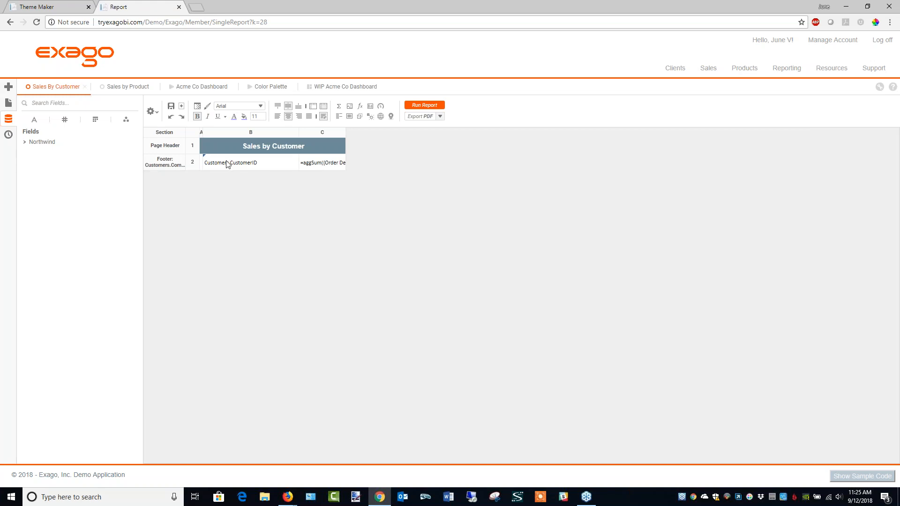
Format all cells of the customer group footer row with font color #6E8B98, Arial and size 11.
click(243, 167)
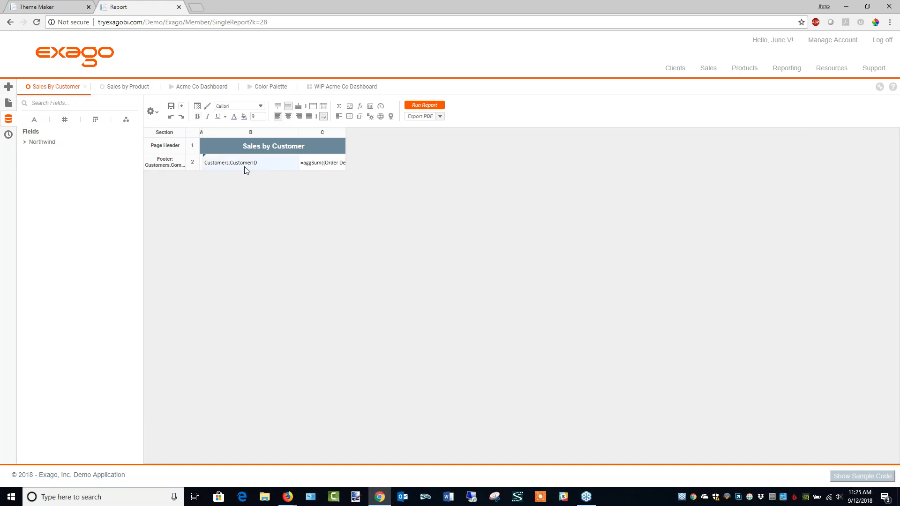
click(201, 163)
click(245, 163)
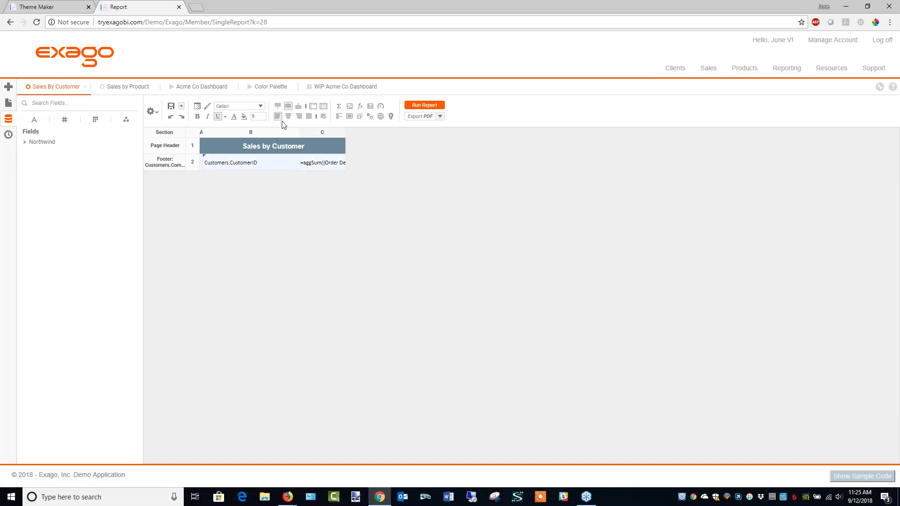
click(234, 118)
click(259, 127)
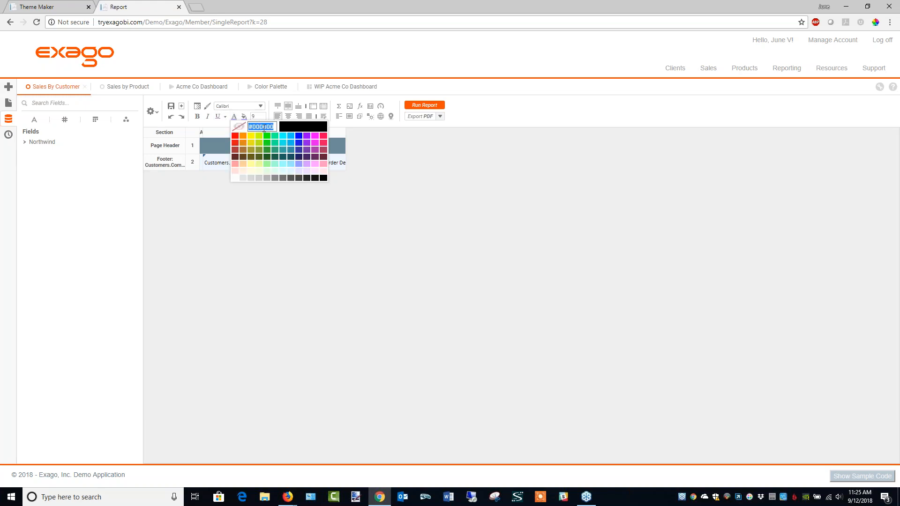
text(#6E8B98)
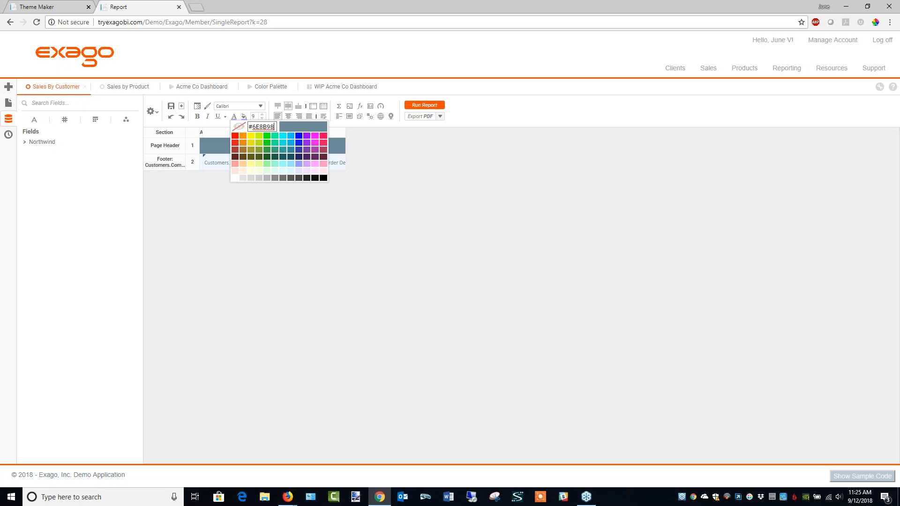
click(252, 105)
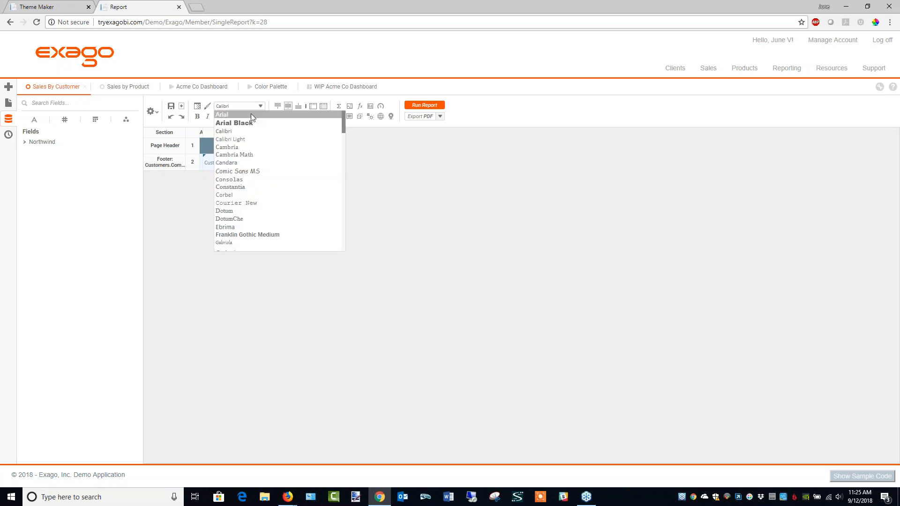
click(252, 114)
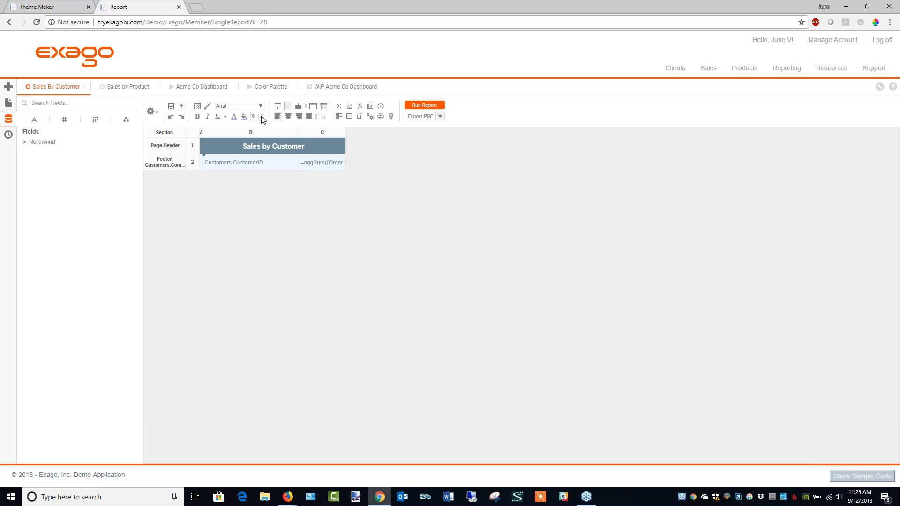
click(263, 115)
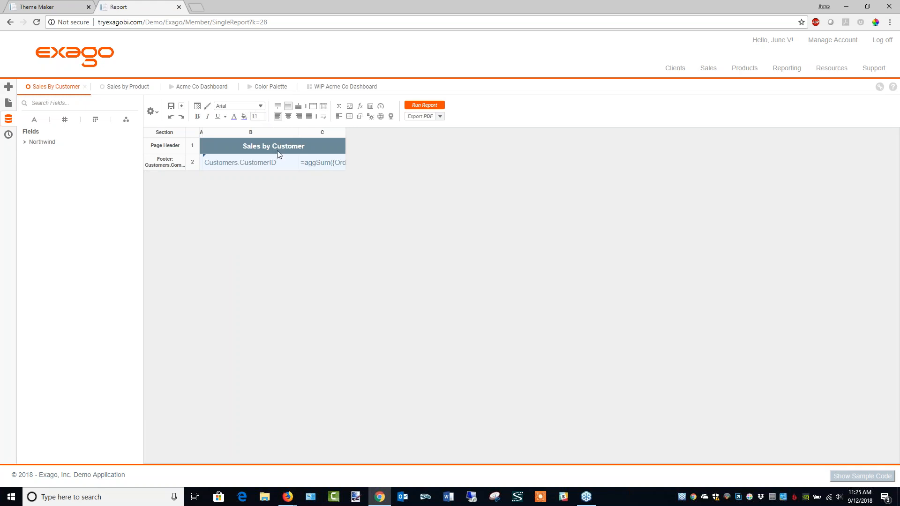
Widen column C slightly and add a bottom border in #6E8B98 to all cells of the group footer row.
drag(346, 133, 353, 132)
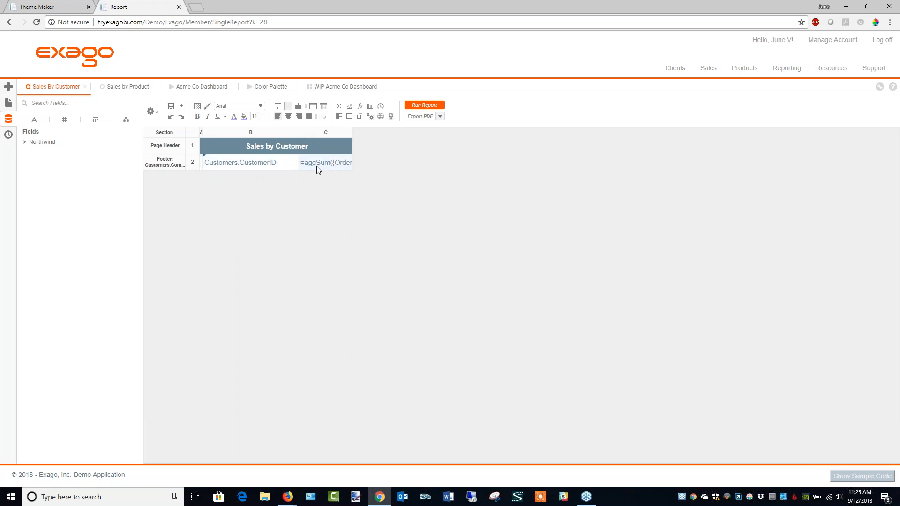
ctrl+click(270, 168)
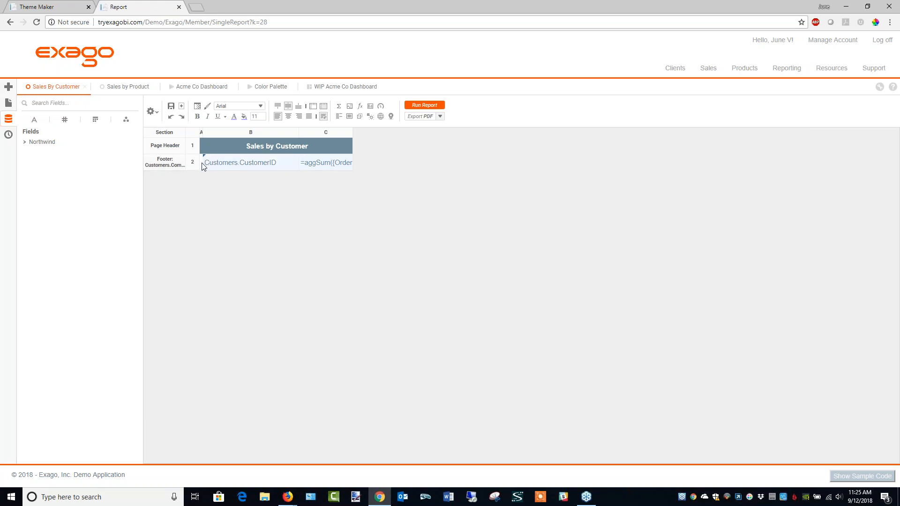
click(197, 106)
click(519, 208)
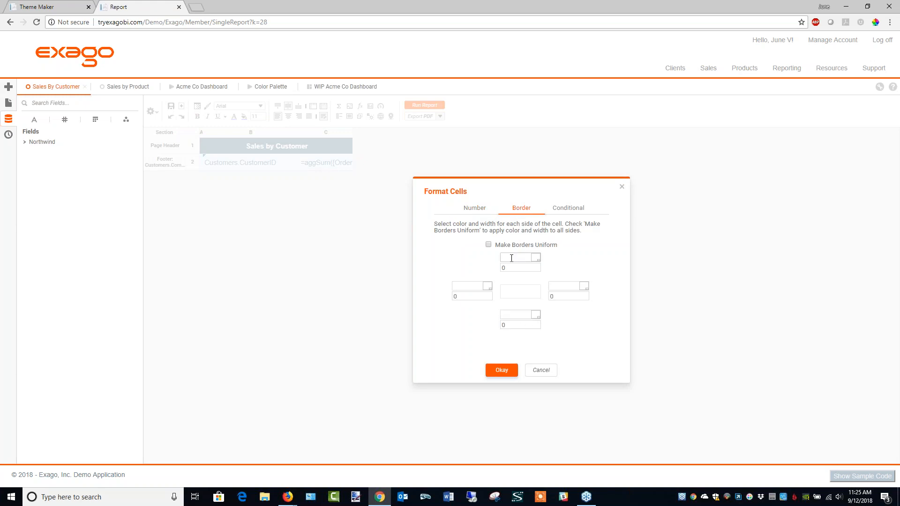
text(#6E8B98)
click(507, 370)
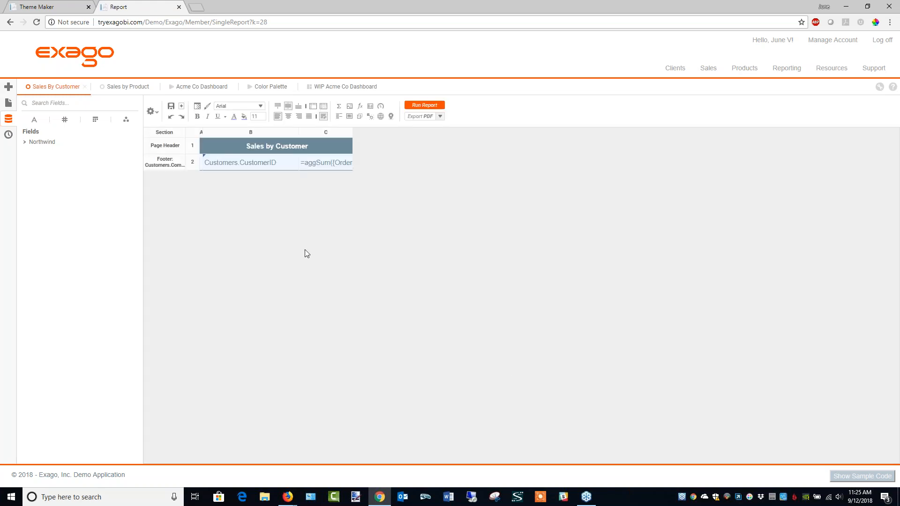
Set alternating section shading on the customer group footer, with a blank first color and #ECF0F2 as the second.
right_click(172, 164)
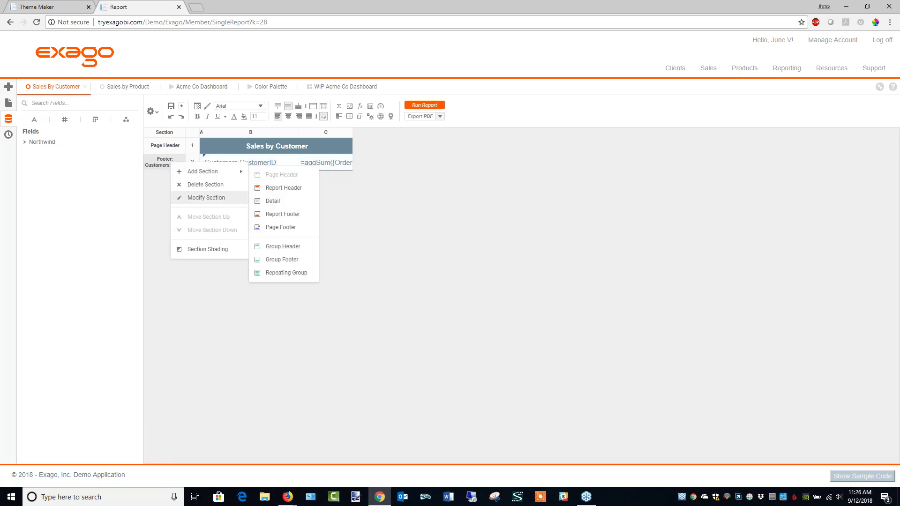
click(211, 251)
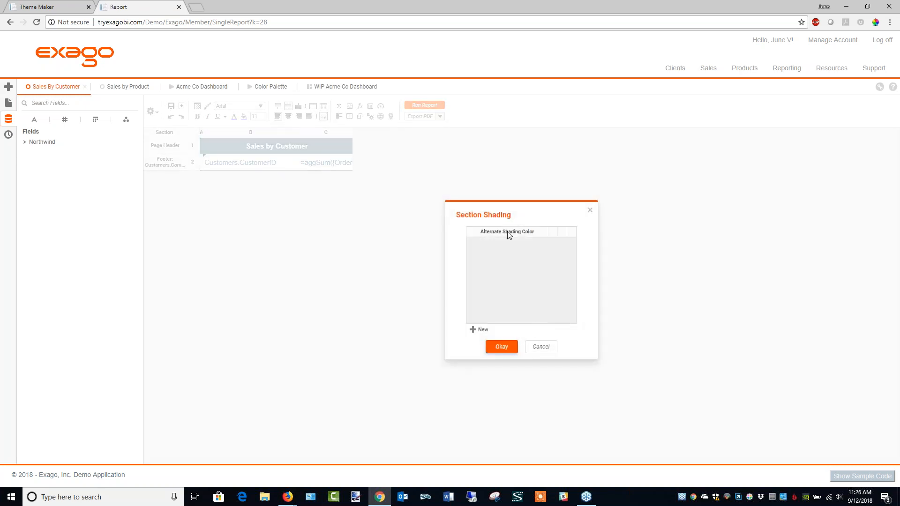
click(479, 330)
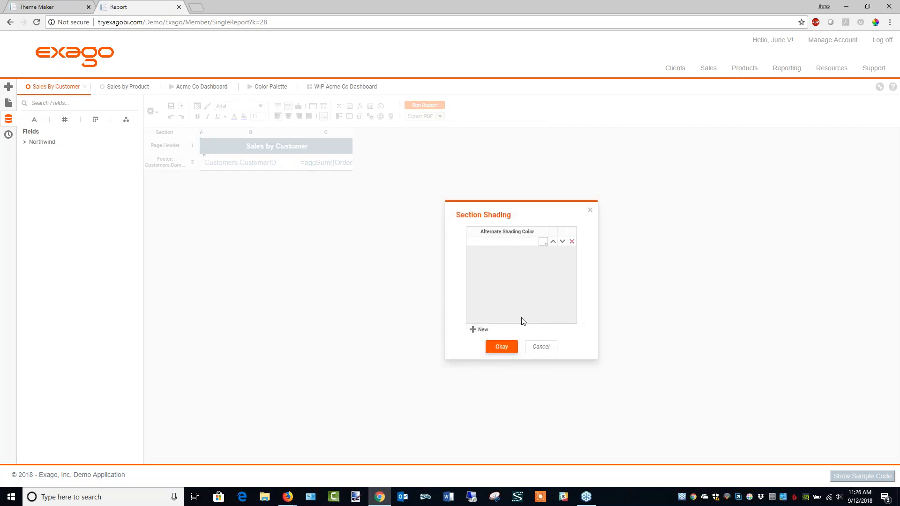
click(479, 330)
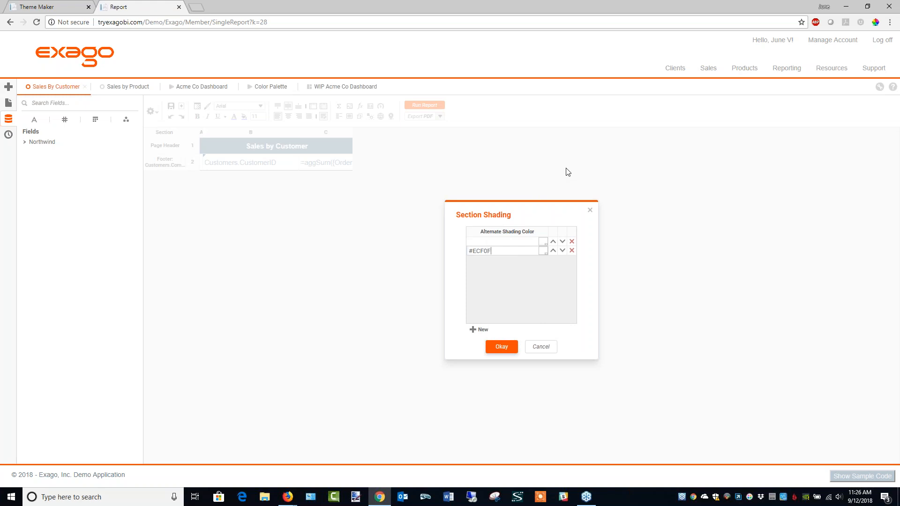
click(502, 347)
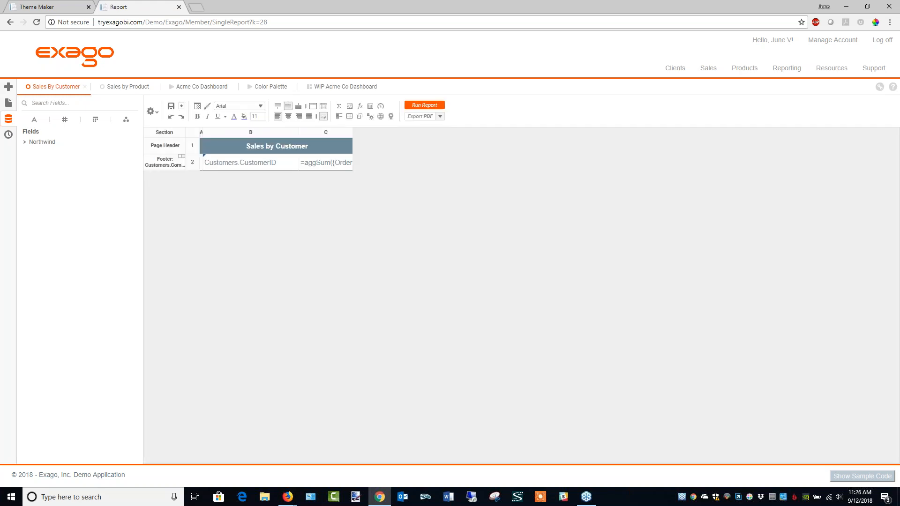
Set the row height of both the customer group footer row and the page header row to 42 px.
click(192, 161)
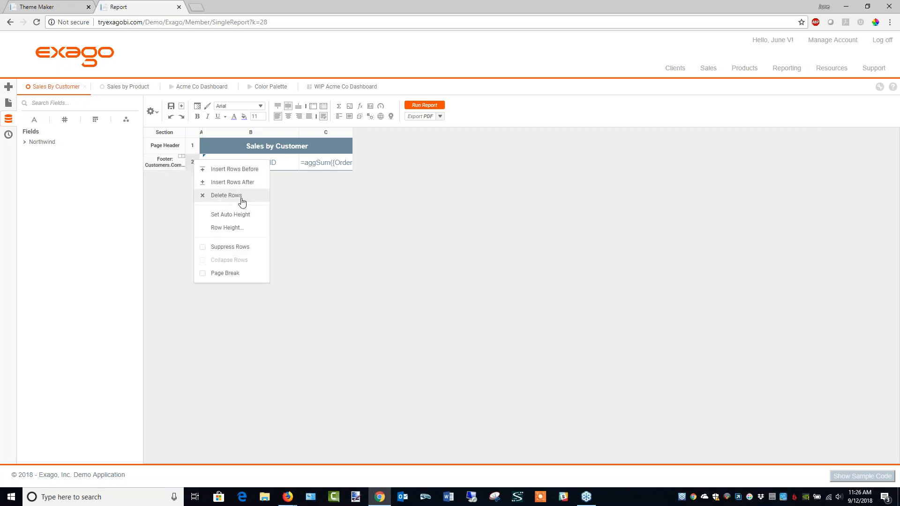
click(242, 228)
drag(533, 283, 514, 285)
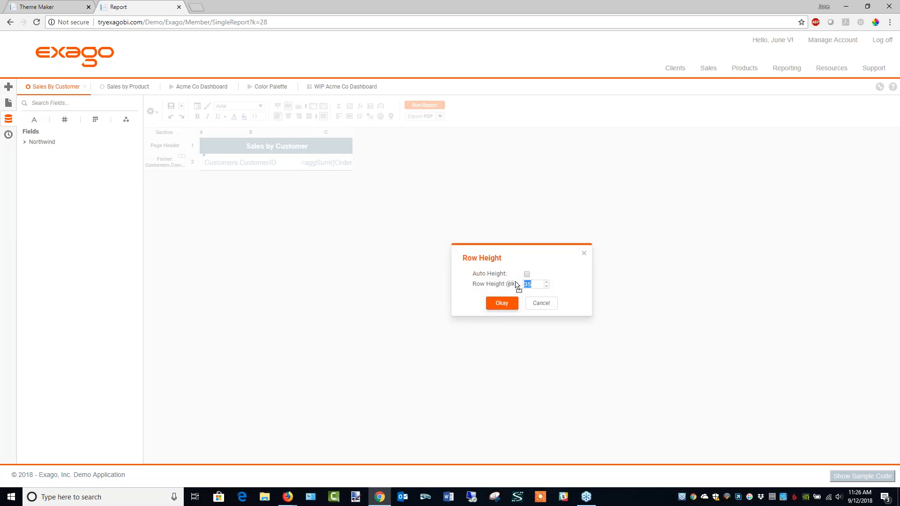
text(42)
click(502, 303)
right_click(190, 145)
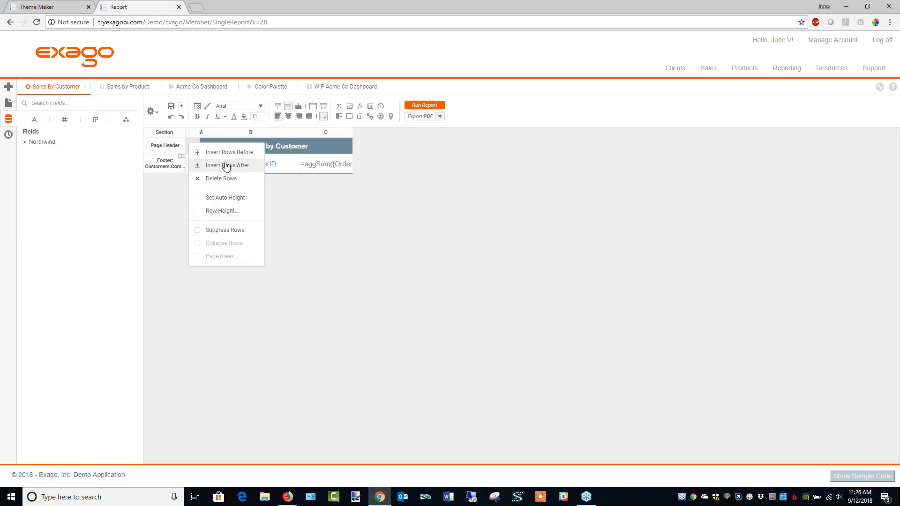
click(231, 209)
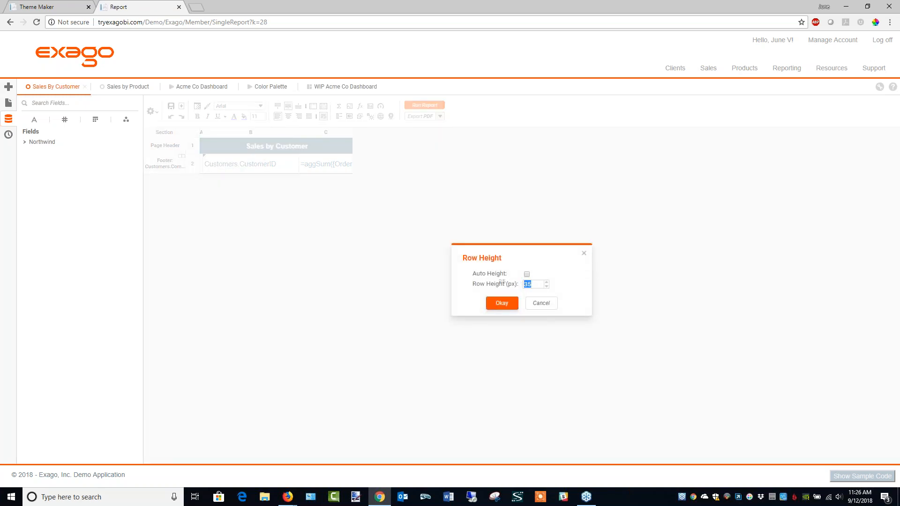
text(42)
click(501, 303)
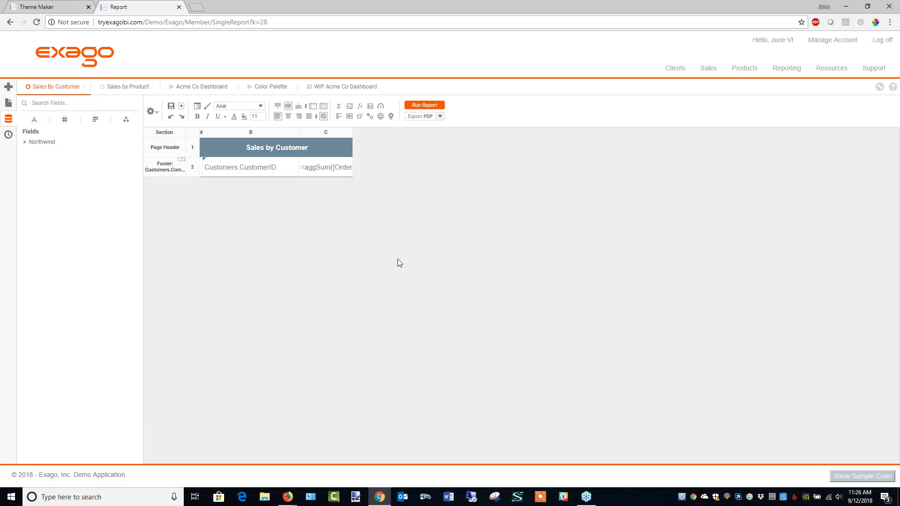
Save and close the Sales By Customer and Sales by Product reports.
click(171, 107)
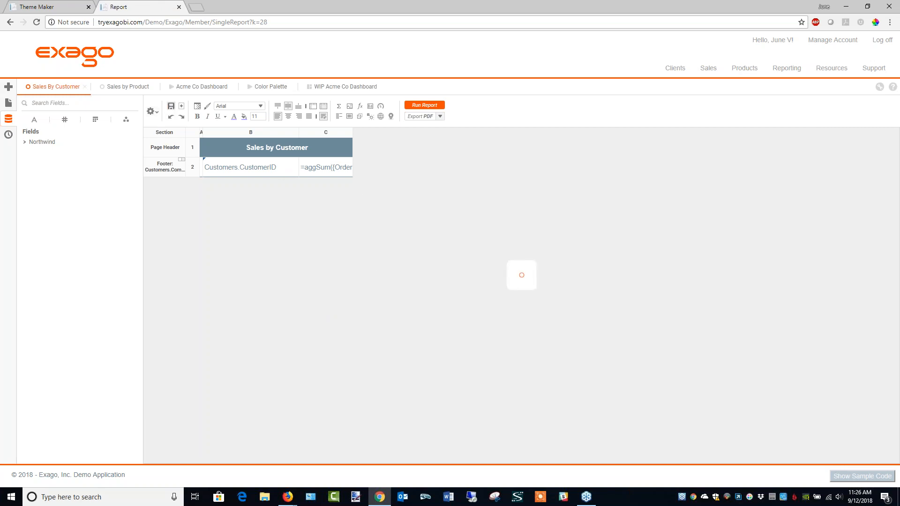
click(83, 88)
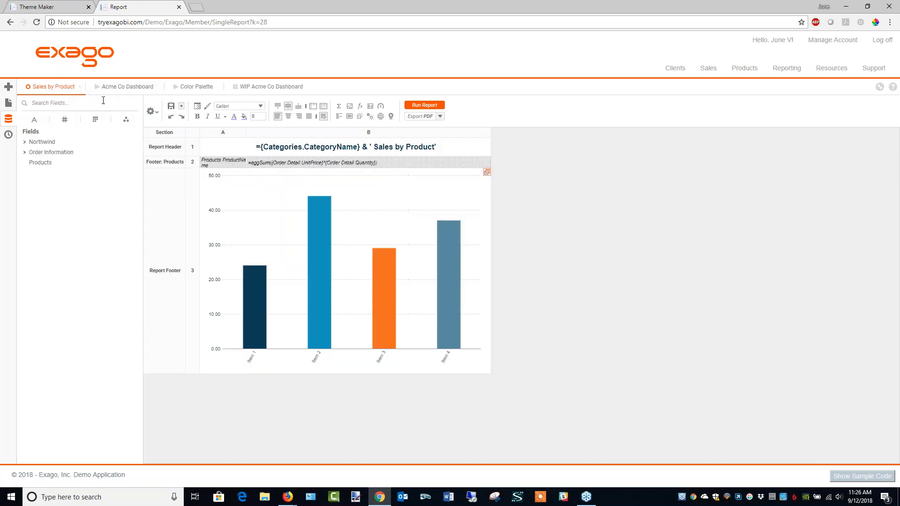
click(168, 107)
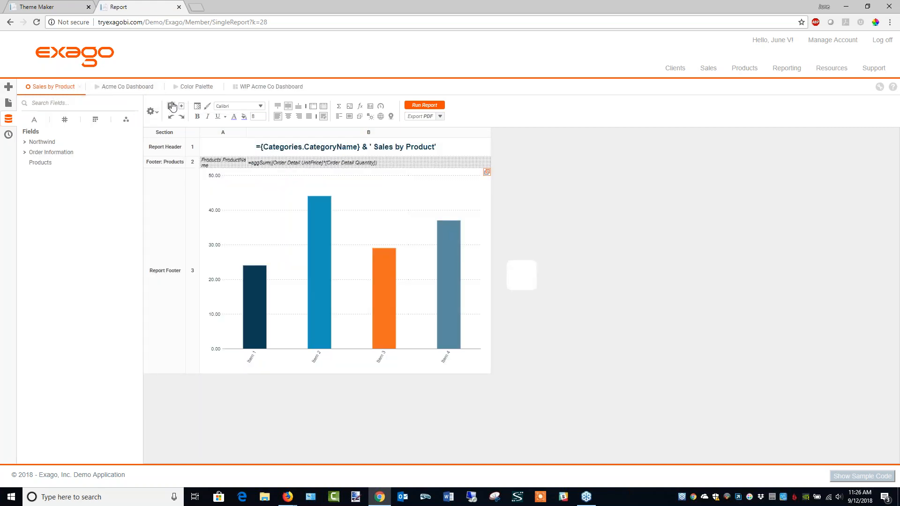
click(80, 88)
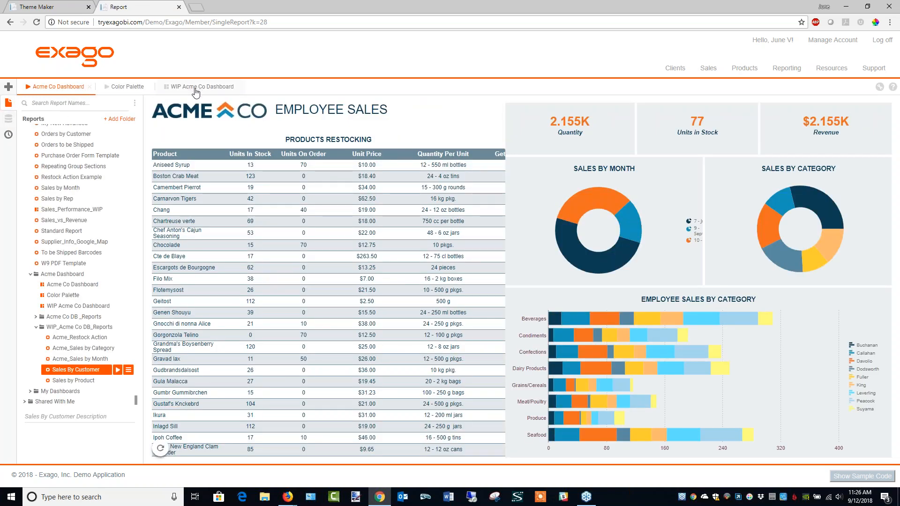
Add the Acme_Sales by Category report to the WIP Acme Co Dashboard below the metric tiles and shrink it to the right half of that area.
click(196, 88)
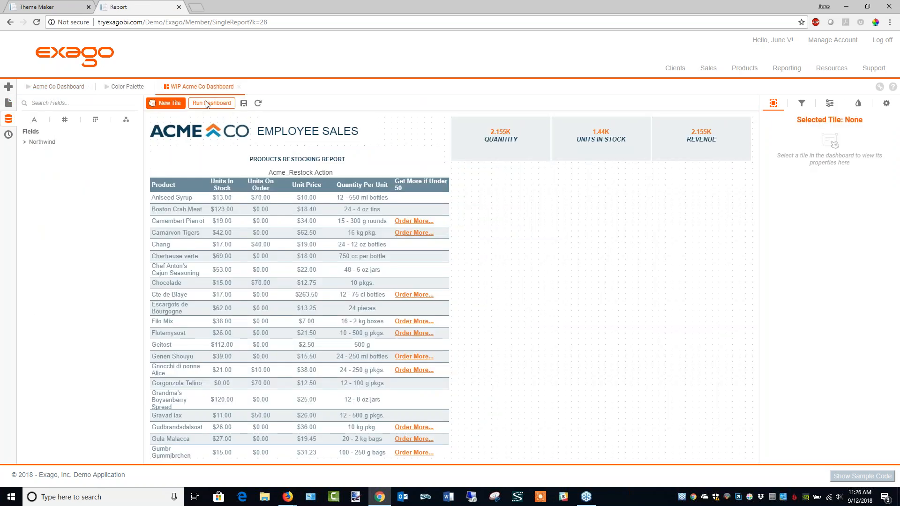
click(10, 103)
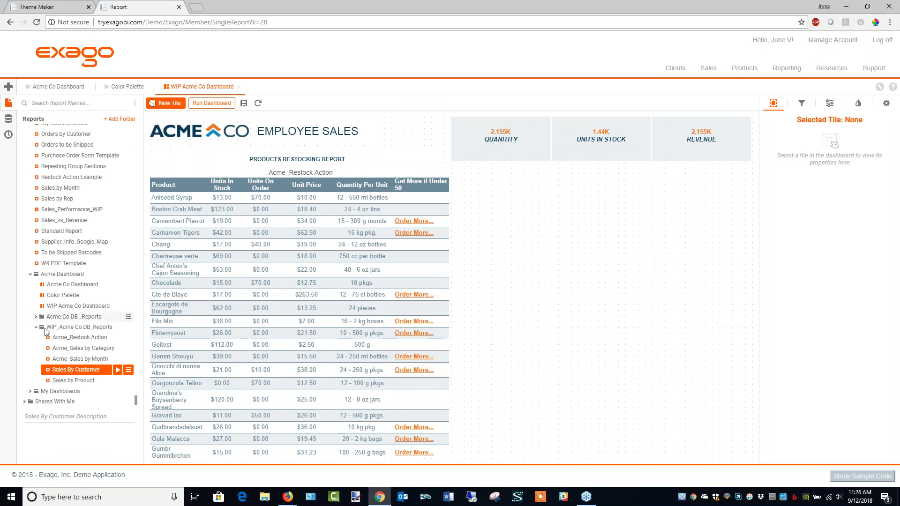
click(101, 348)
drag(93, 347, 631, 244)
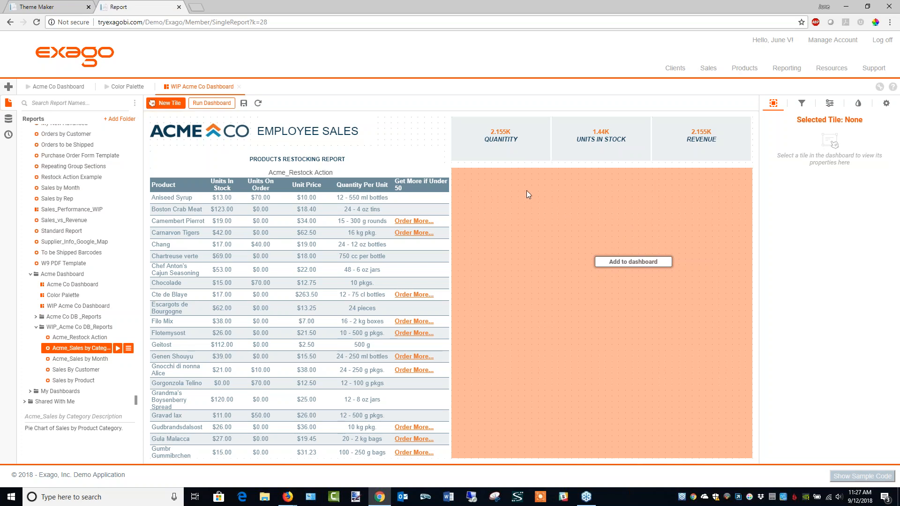
drag(558, 212, 558, 211)
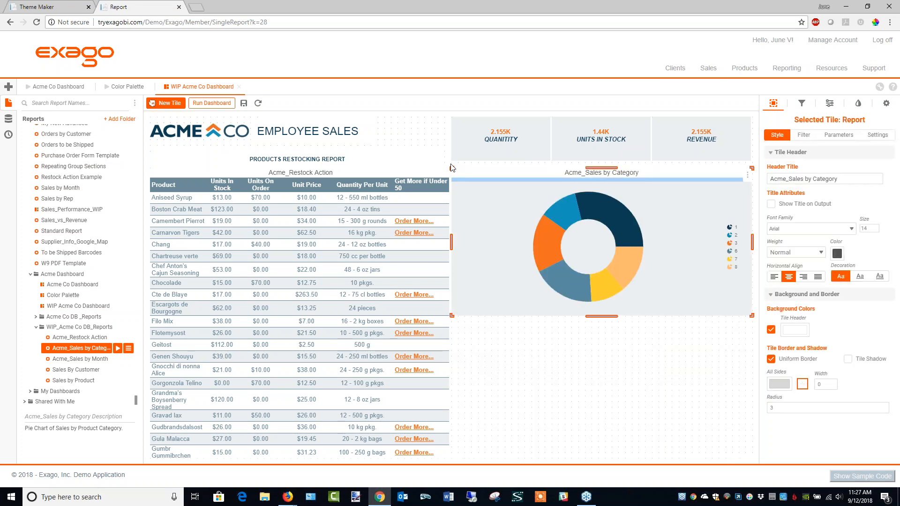
drag(451, 168, 602, 196)
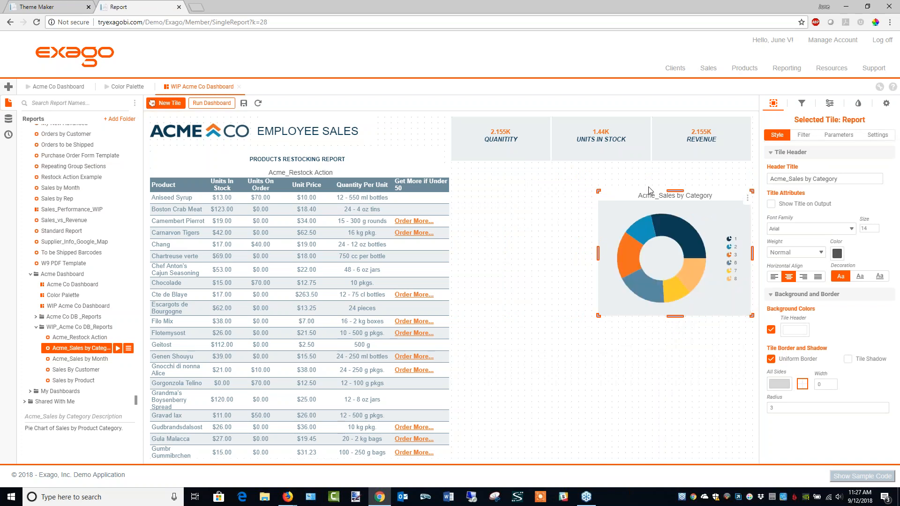
Duplicate the Products Restocking Report title tile, place the copy above the category chart, and widen the original across its table.
click(340, 162)
click(440, 159)
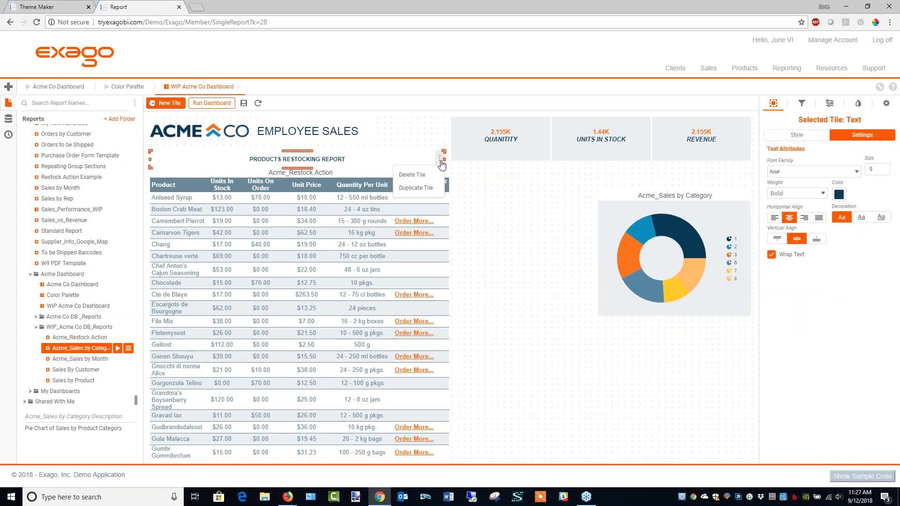
click(416, 187)
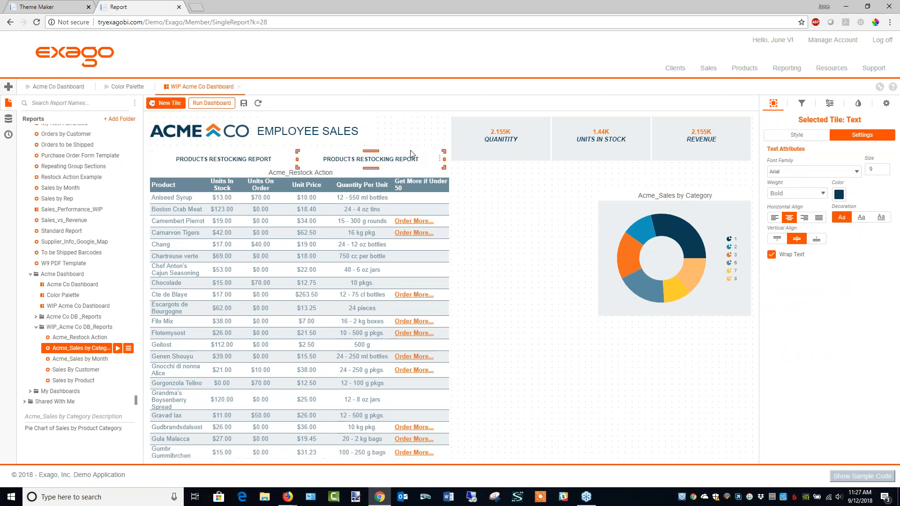
drag(410, 153, 638, 184)
drag(698, 180, 730, 169)
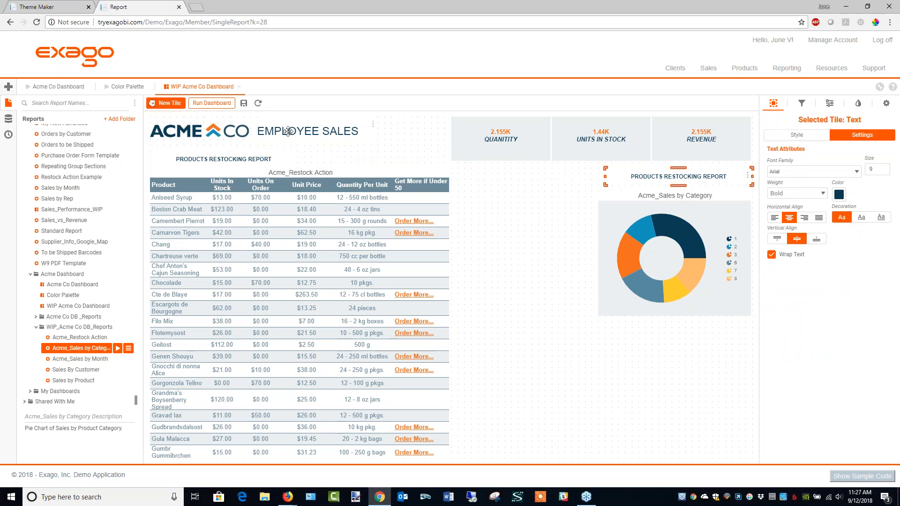
click(258, 162)
drag(332, 161, 460, 159)
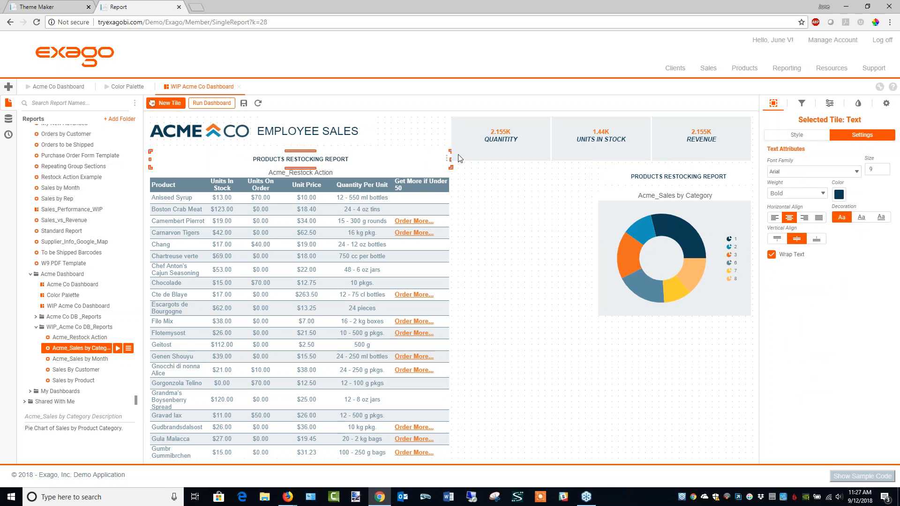
Set the background color of the duplicated title tile above the category chart to #ECF0F2.
click(640, 176)
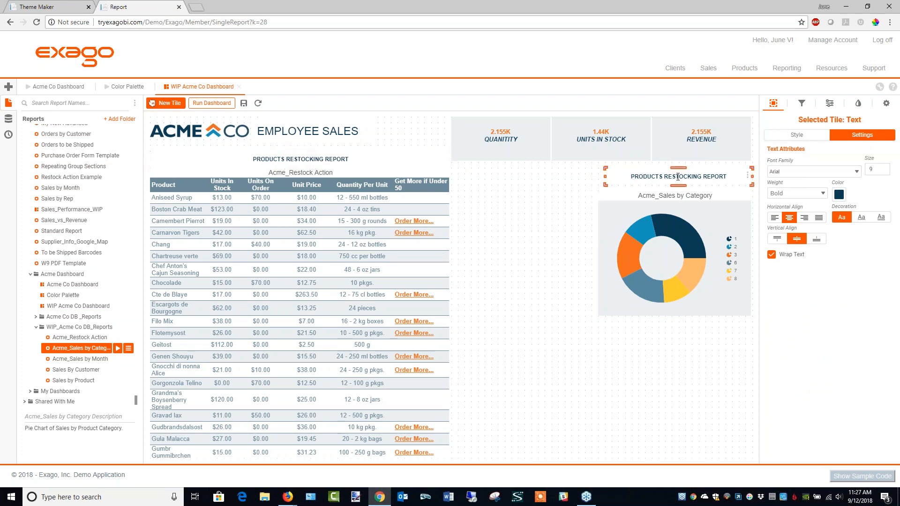
click(796, 136)
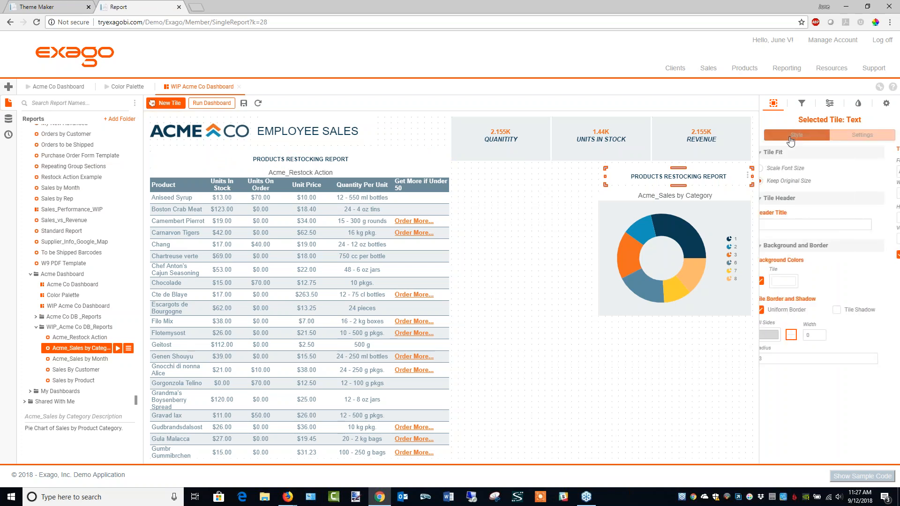
click(793, 281)
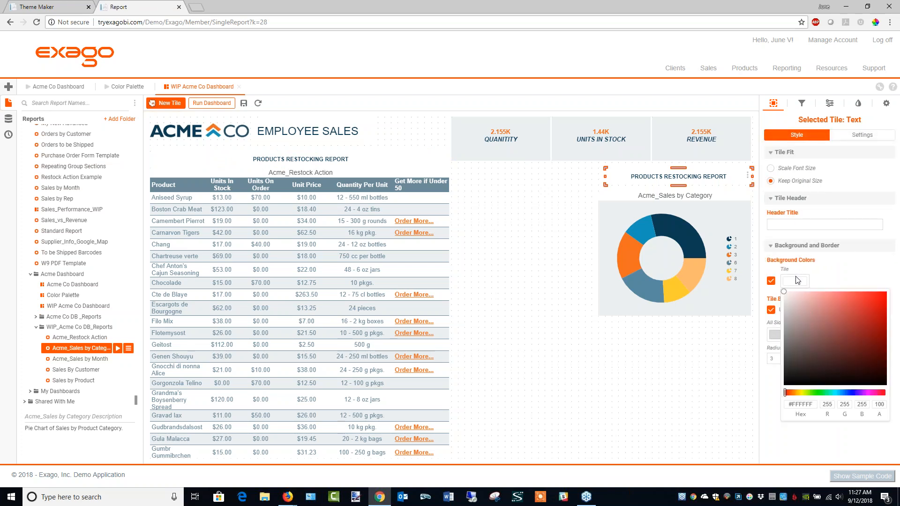
drag(807, 406, 790, 404)
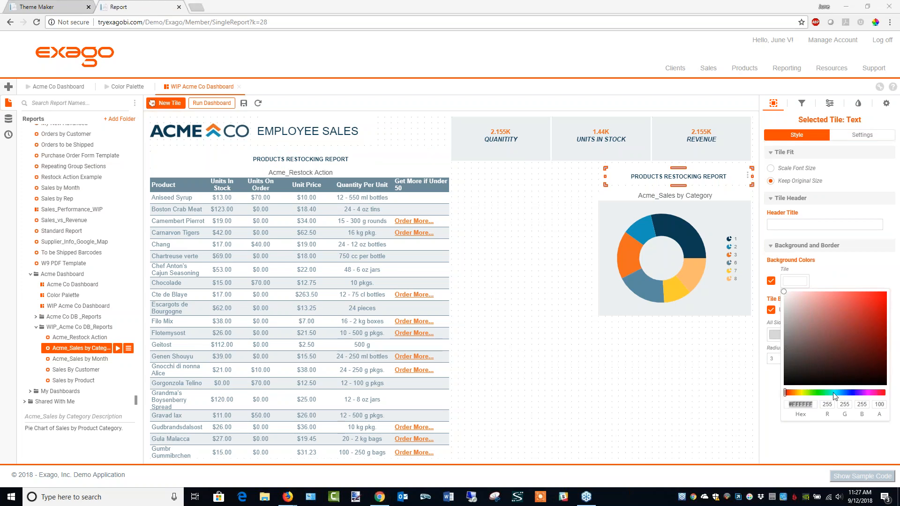
click(816, 406)
key(BackSpace)
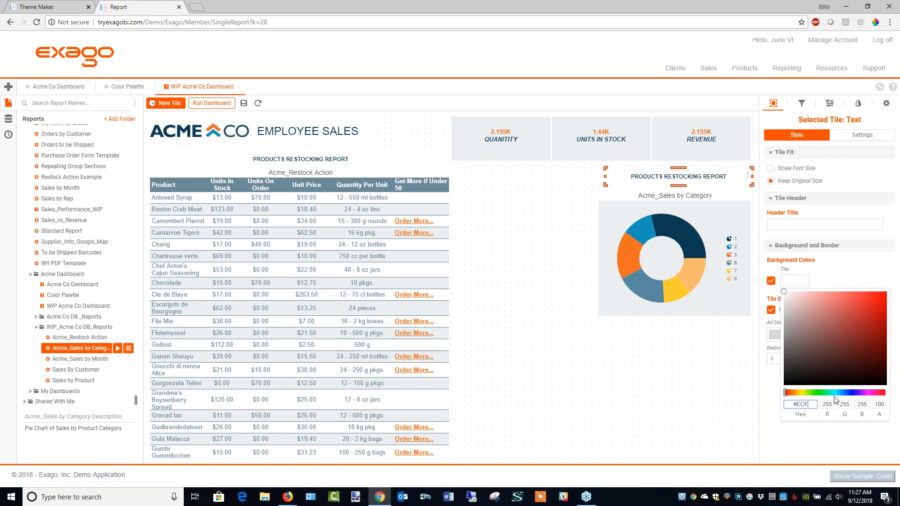
text(2)
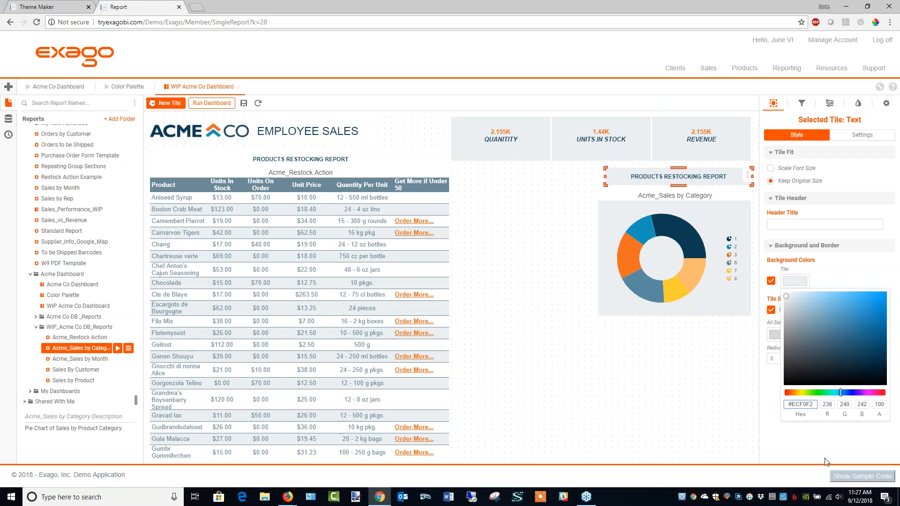
Replace the text of the duplicated title tile with SALES BY CATEGORY.
double_click(694, 176)
triple_click(694, 177)
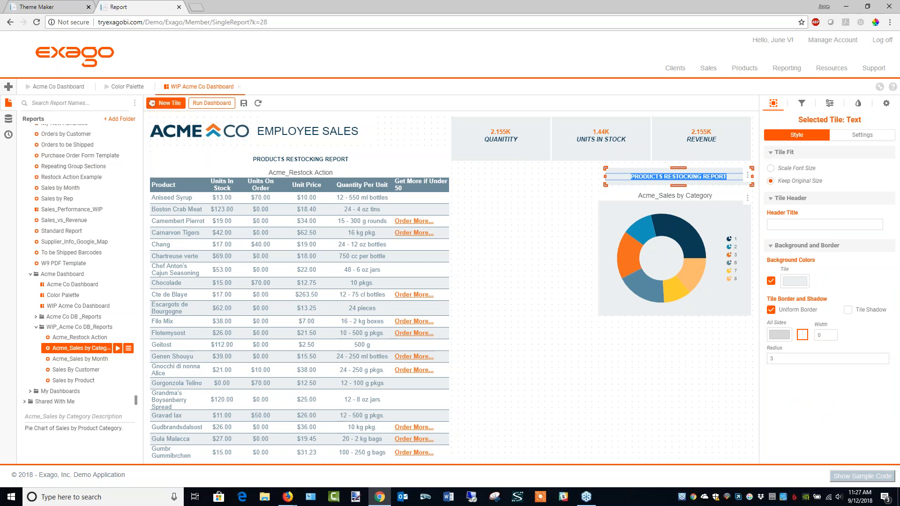
text(s)
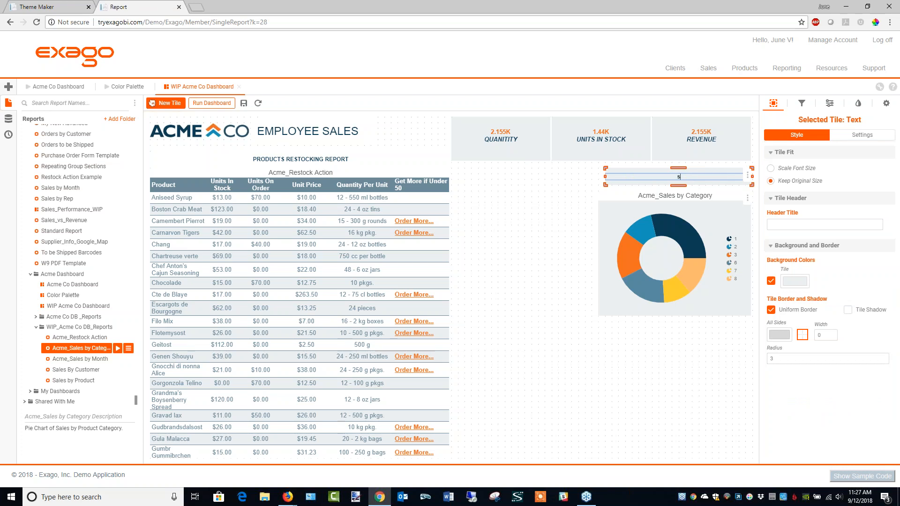
text(ales by category)
Enlarge the Sales by Category title tile up to the metric tiles and widen it to match the chart's width.
click(676, 161)
drag(676, 162, 677, 162)
click(647, 174)
drag(604, 174, 599, 175)
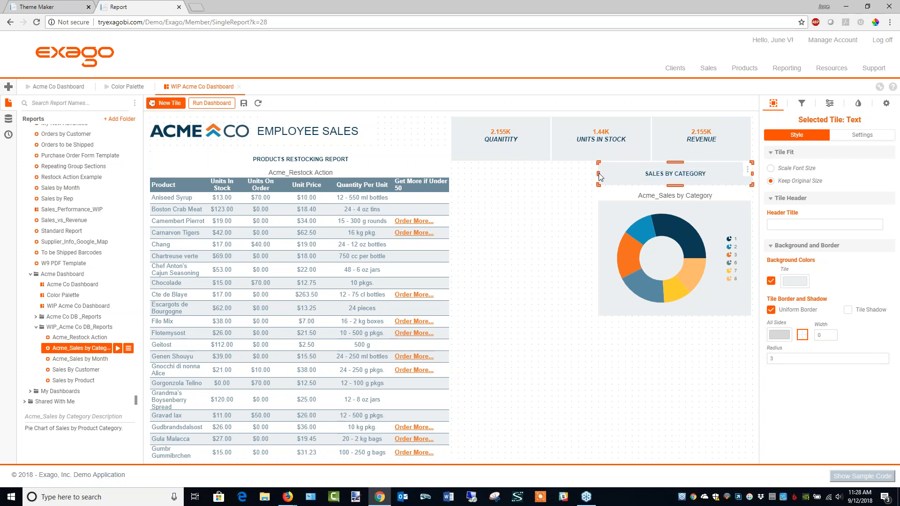
Try to move the Sales by Category chart tile up against its title tile and resize it.
click(665, 193)
drag(675, 191, 679, 177)
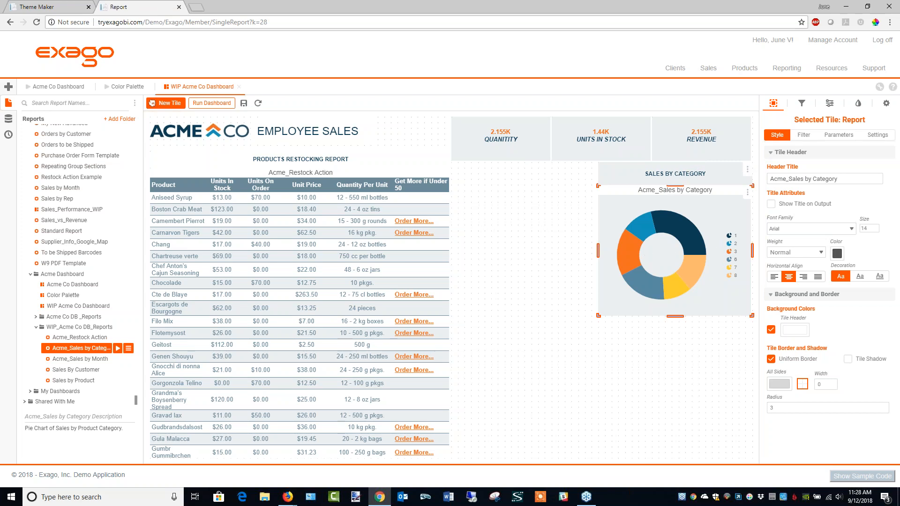
double_click(672, 187)
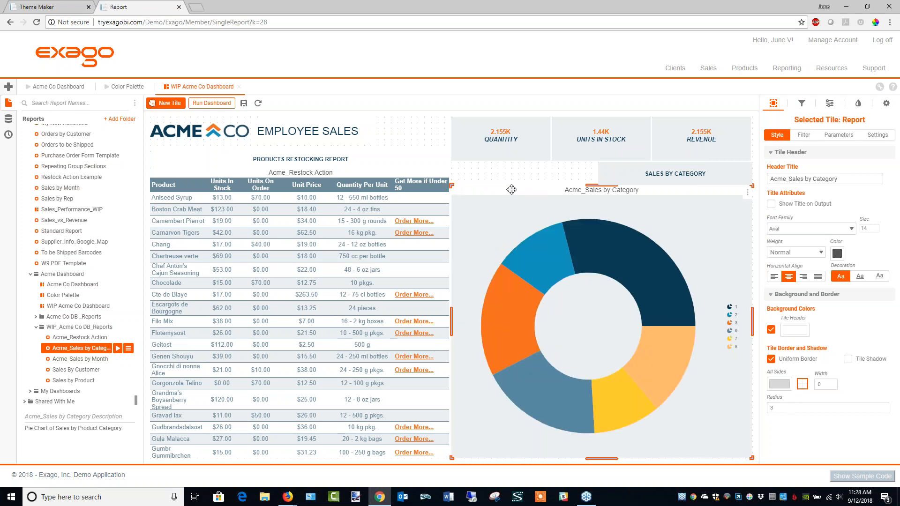
drag(454, 186, 597, 188)
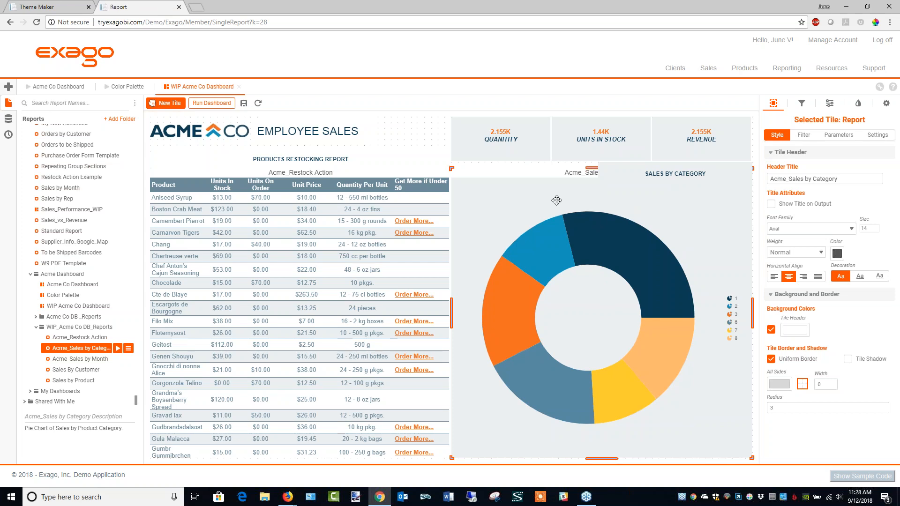
Delete the Sales by Category title tile that overlaps the chart.
click(412, 139)
click(625, 249)
click(747, 170)
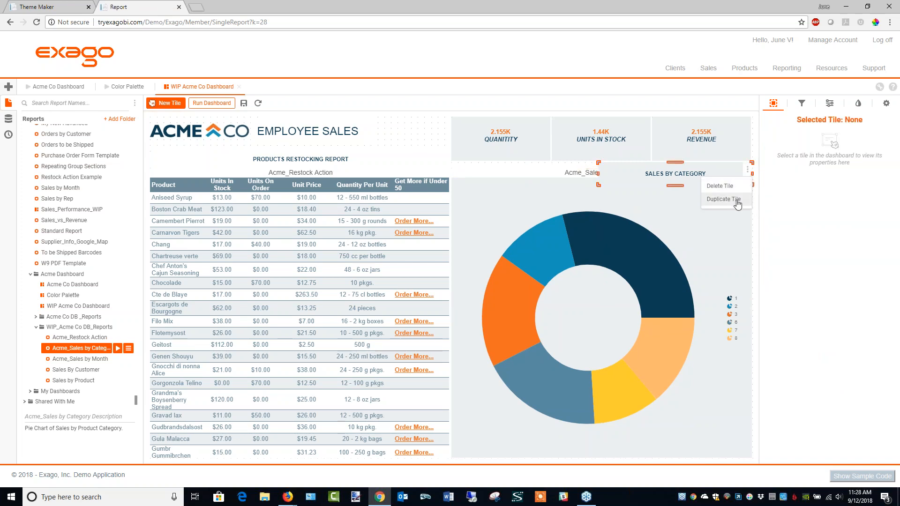
click(731, 187)
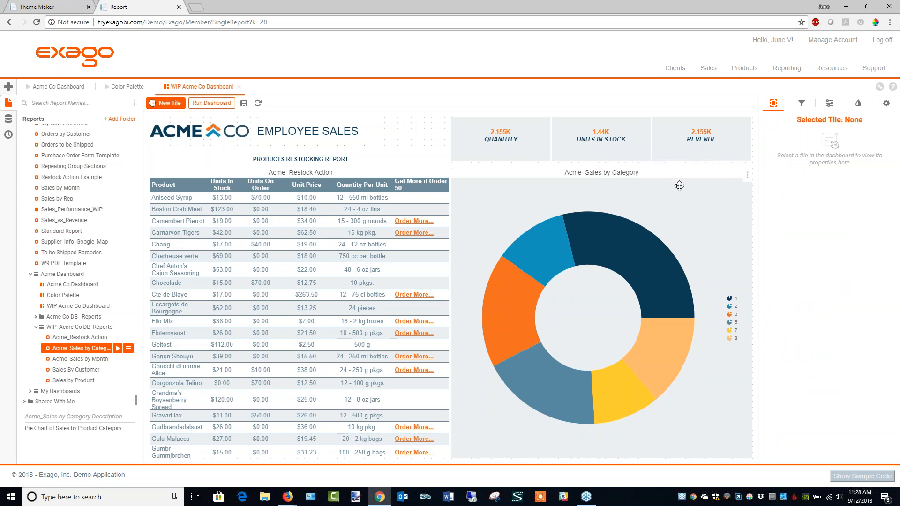
Shrink the enlarged category chart tile to a compact area beneath the Units in Stock and Revenue tiles.
click(678, 186)
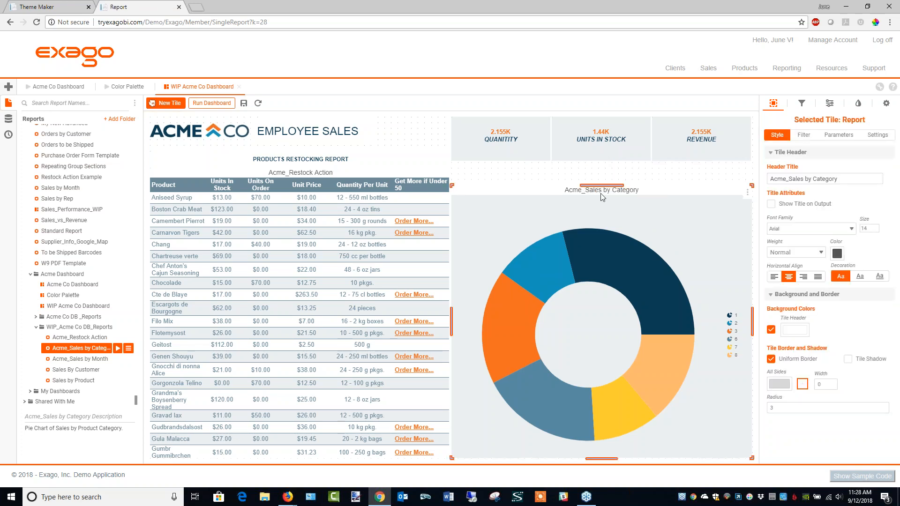
drag(600, 194, 598, 212)
drag(488, 209, 586, 175)
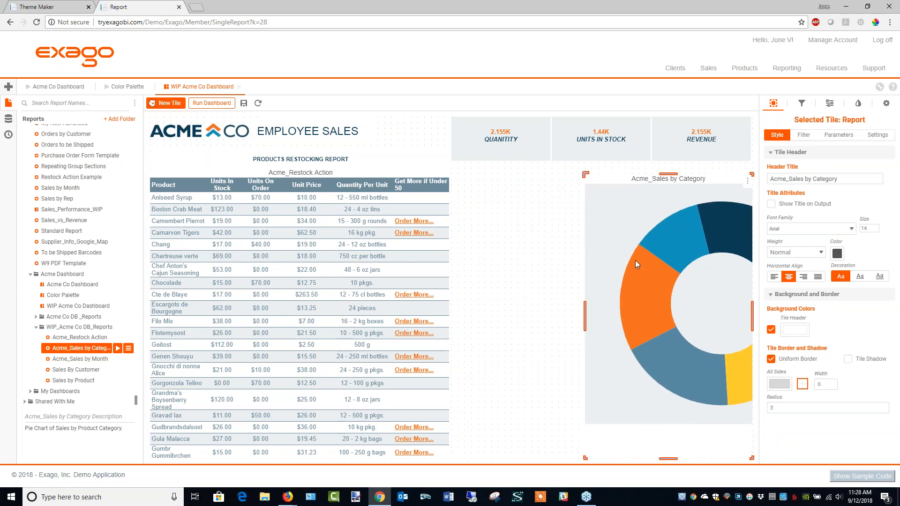
drag(667, 457, 650, 311)
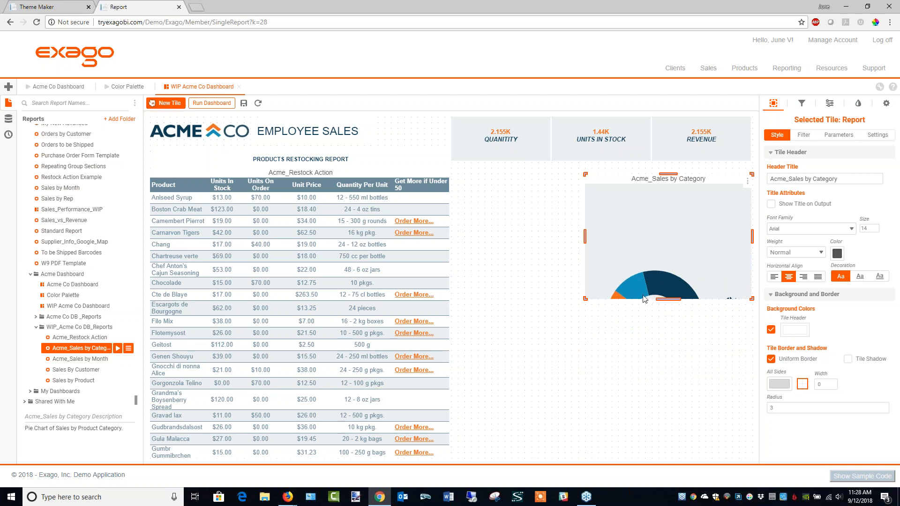
Duplicate the Products Restocking Report title tile and move the copy into the empty area beside the category chart.
click(311, 159)
click(449, 159)
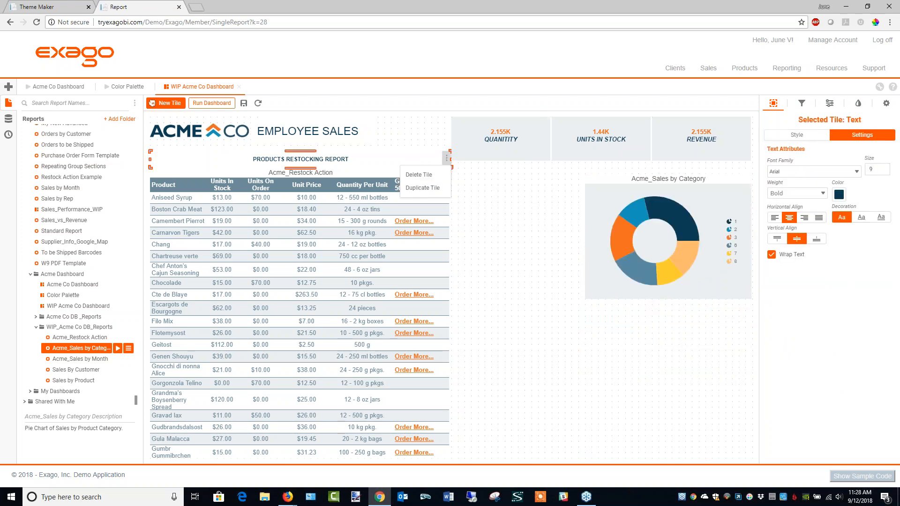
click(428, 188)
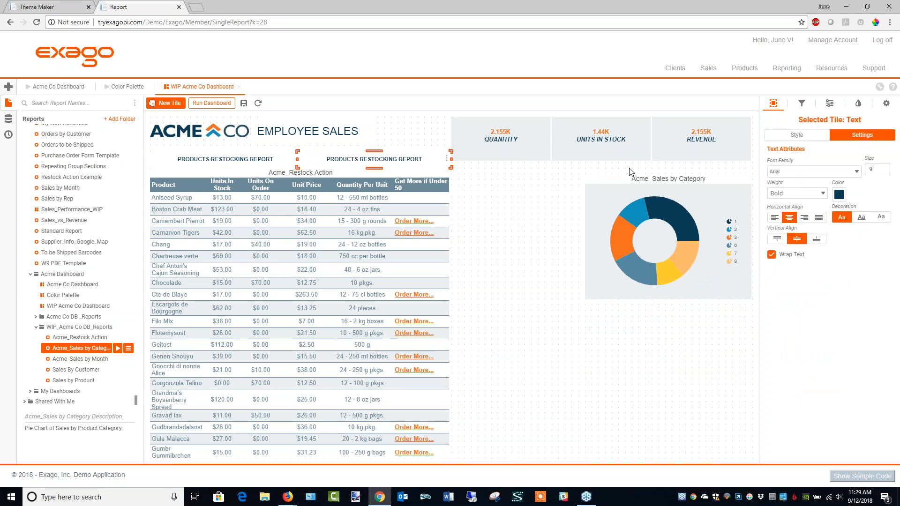
drag(630, 171, 543, 180)
Fit the duplicated title tile between the metric tiles and the category chart, and extend the chart up to it.
drag(609, 234, 616, 266)
click(535, 304)
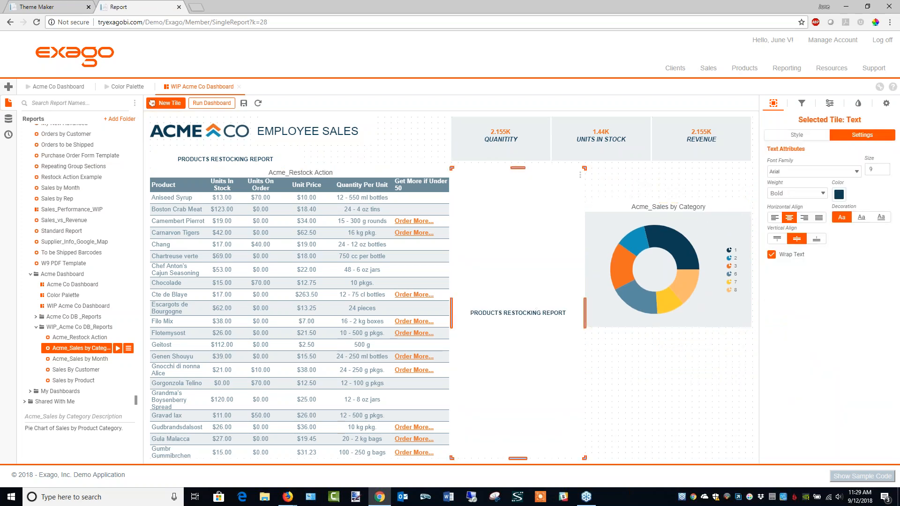
drag(525, 406, 537, 186)
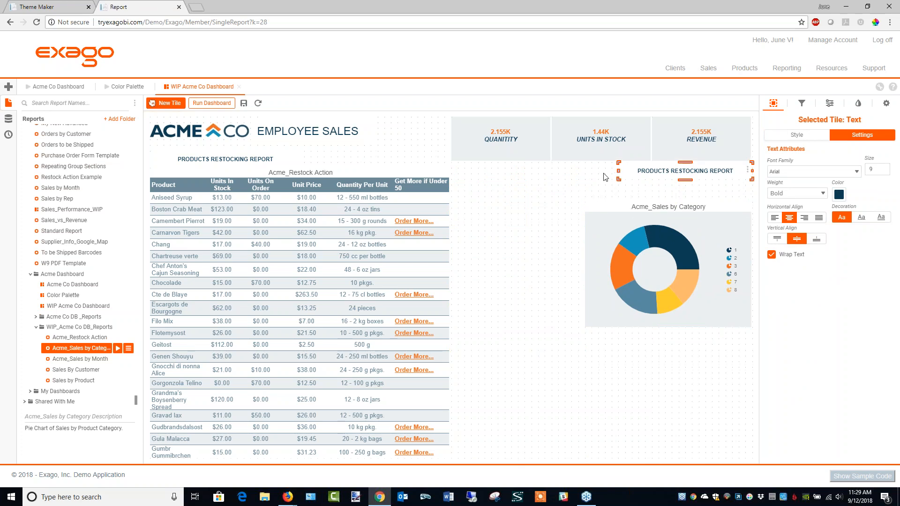
click(666, 206)
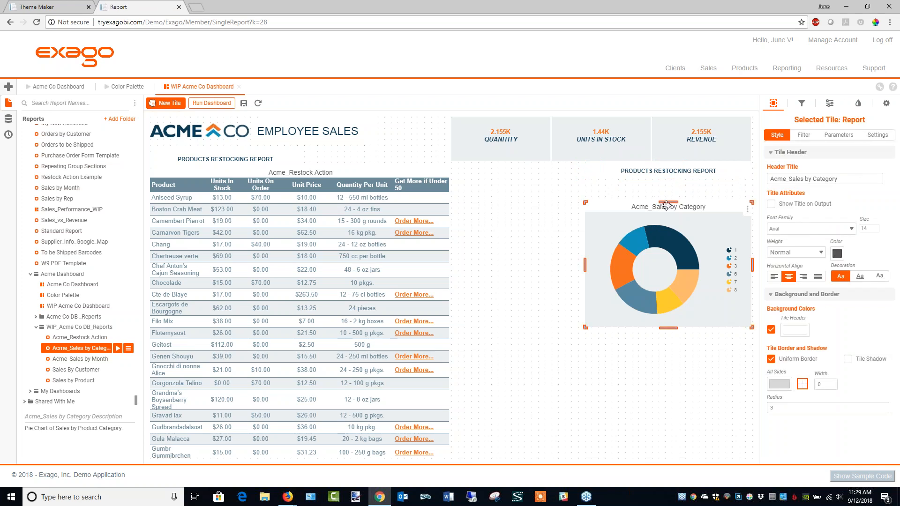
drag(669, 203, 668, 170)
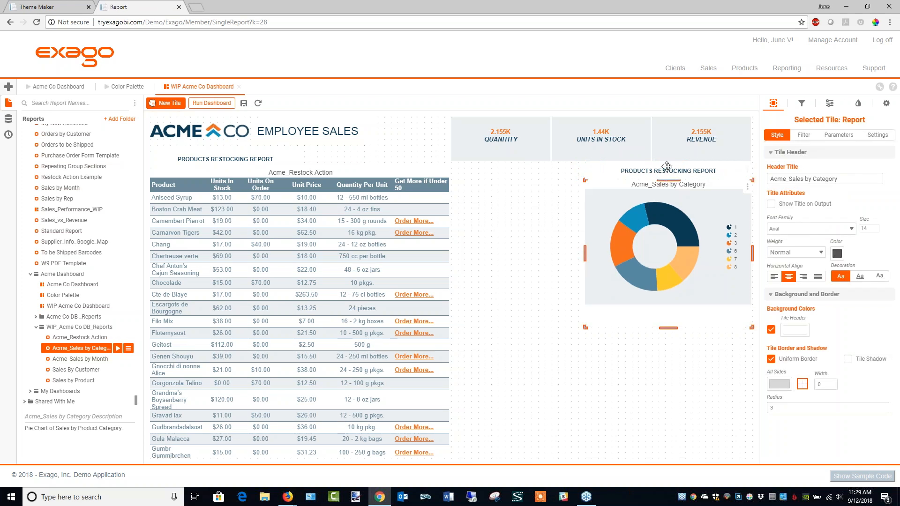
Replace the duplicated title tile's text with SALES BY CATEGORY and set its background color to #ECF0F2.
double_click(666, 167)
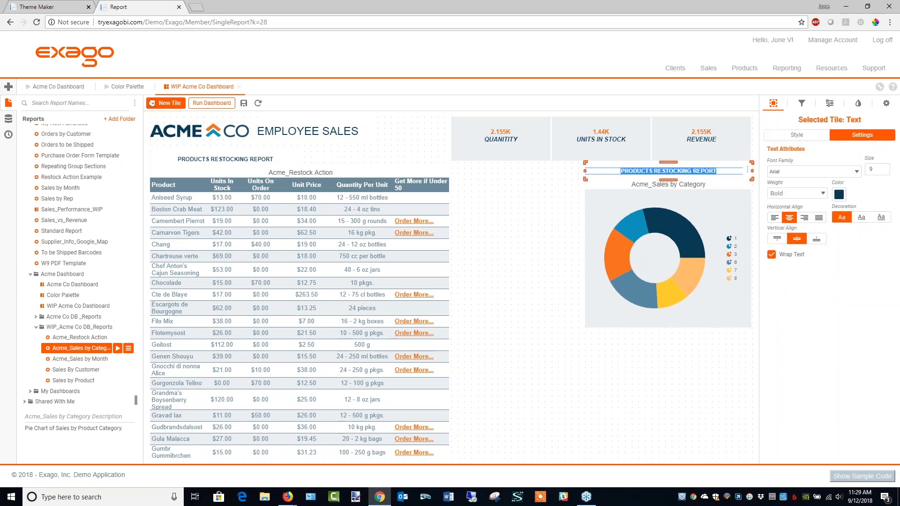
text(SALES BY CATEGORY)
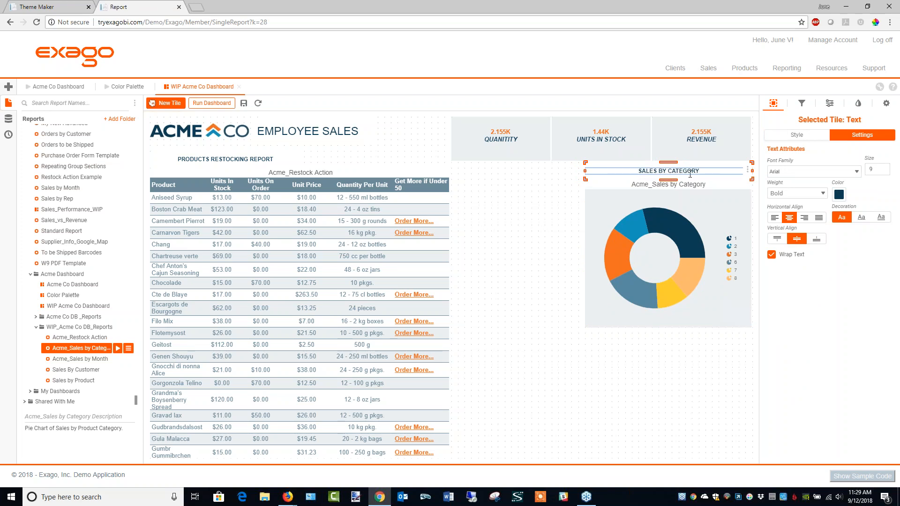
click(783, 136)
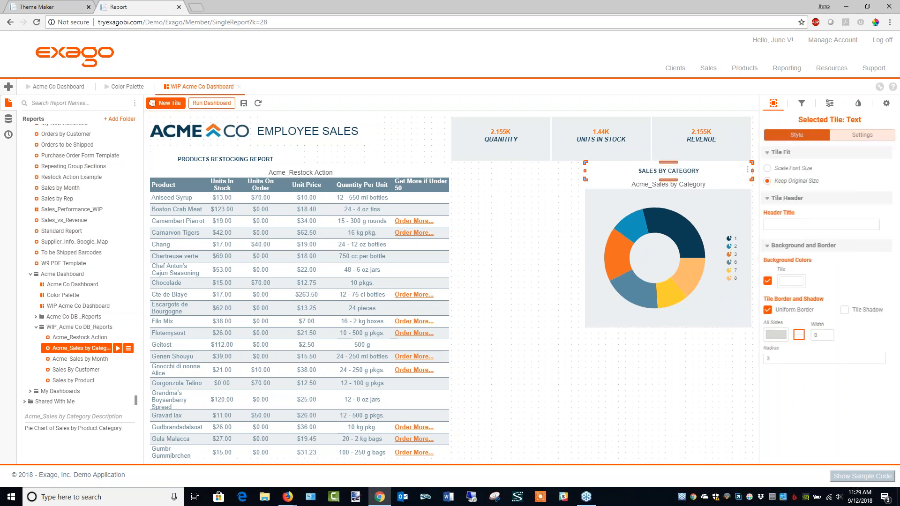
click(801, 282)
drag(816, 404, 796, 404)
text(ECF0F2)
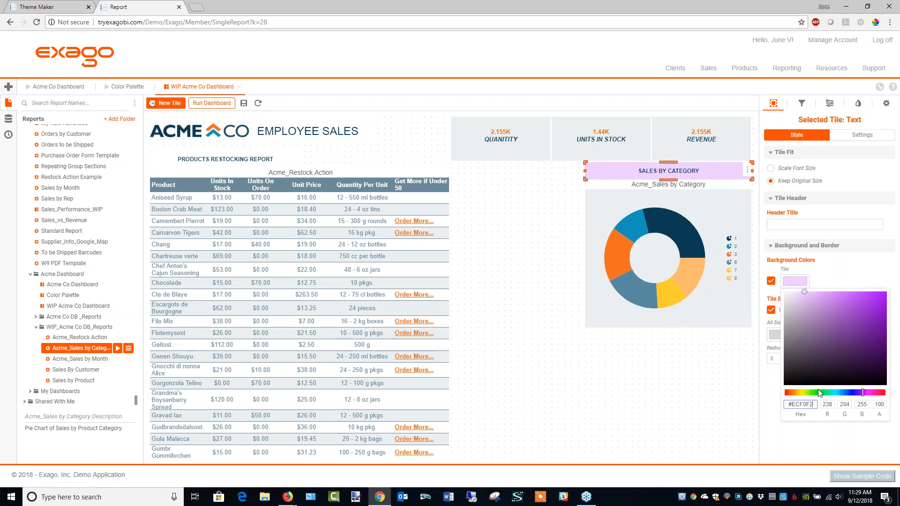
click(584, 410)
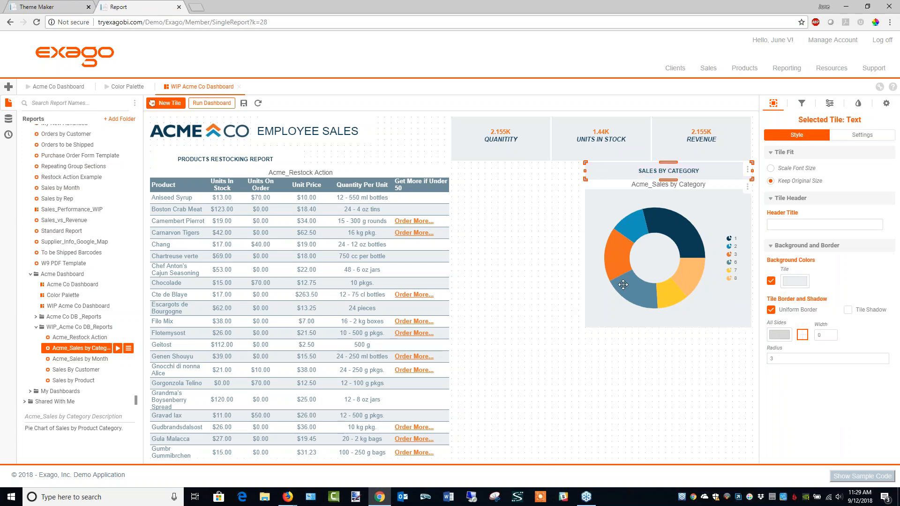
Narrow the category chart and its title tile slightly from the left so their edges line up.
click(625, 285)
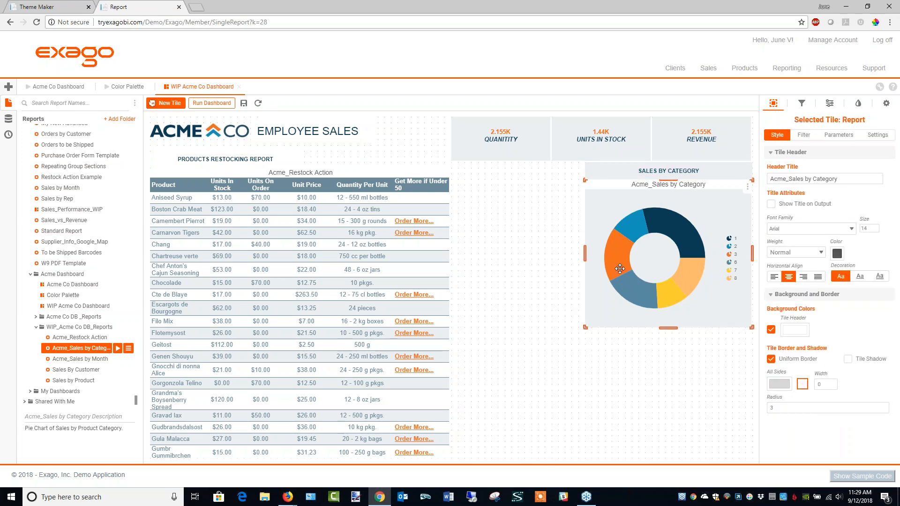
drag(583, 259, 593, 257)
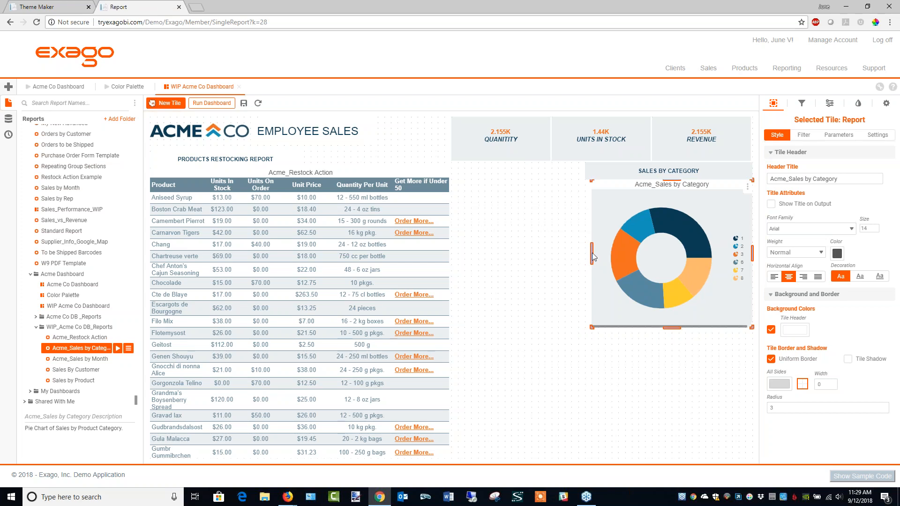
click(586, 175)
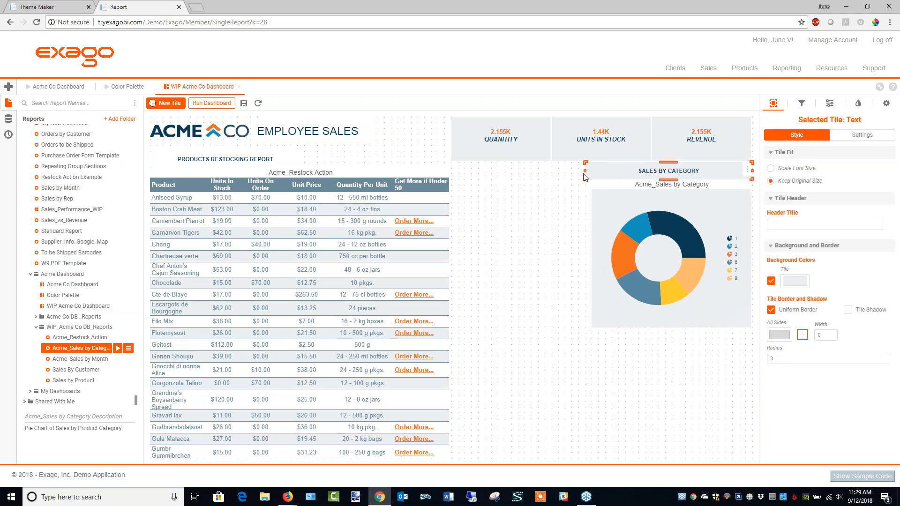
drag(584, 171, 591, 173)
Turn off the uniform border on the Sales by Category title tile and give it a #FFFFFF left border, width 3.
click(770, 309)
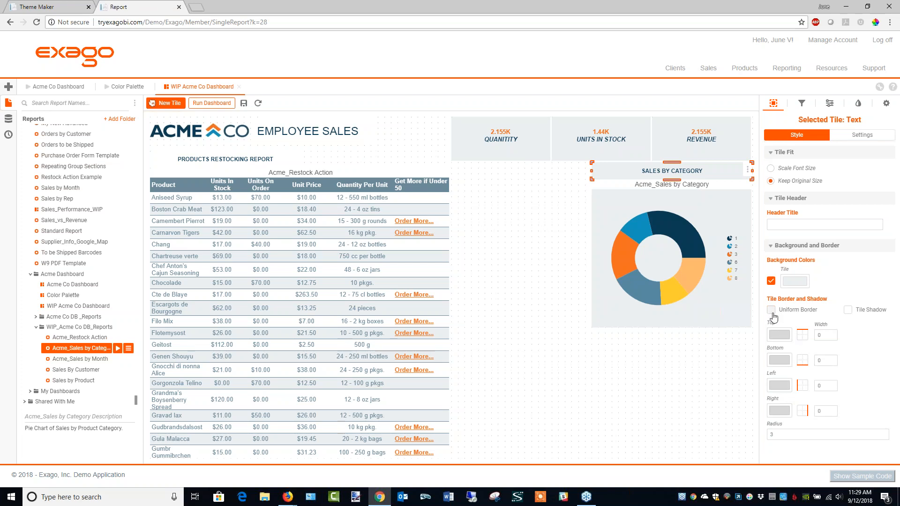
click(780, 386)
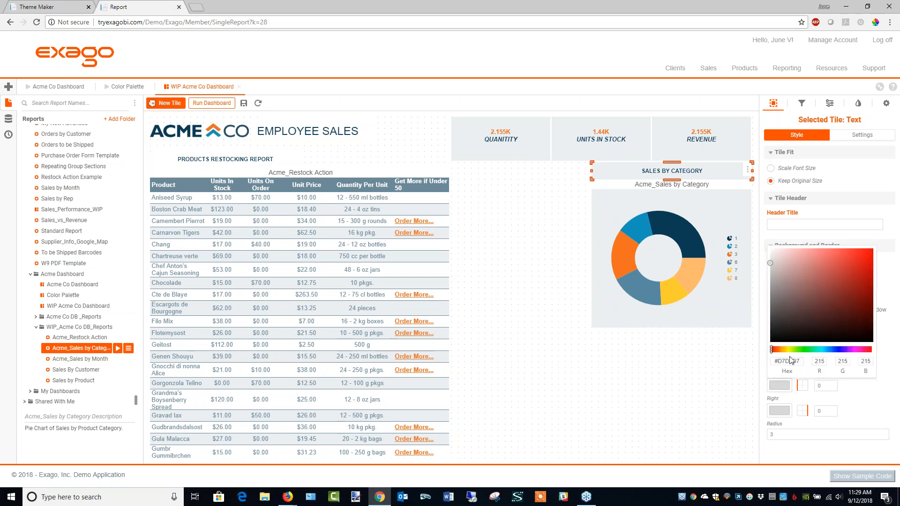
drag(799, 360, 785, 362)
text(FFFFFF)
double_click(835, 383)
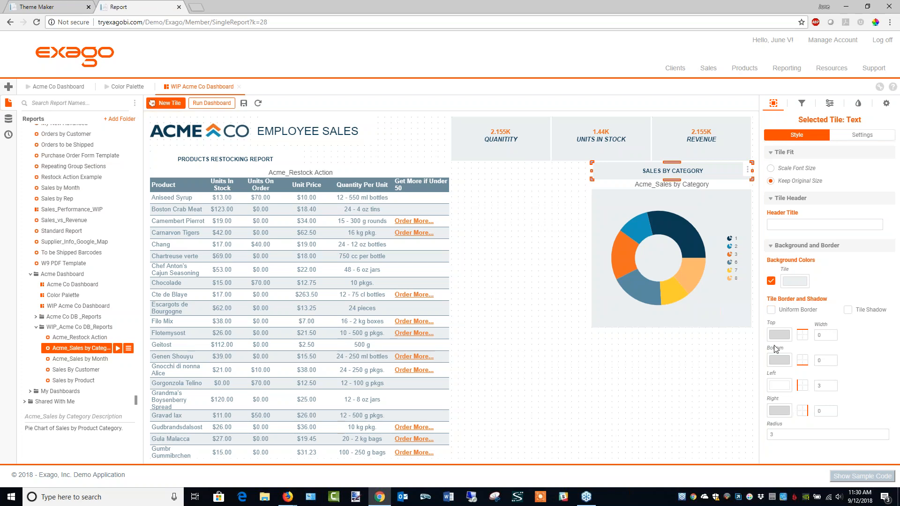
Give the Sales by Category title tile a #FFFFFF bottom border with a width of 3.
click(780, 366)
text(FFFFFF)
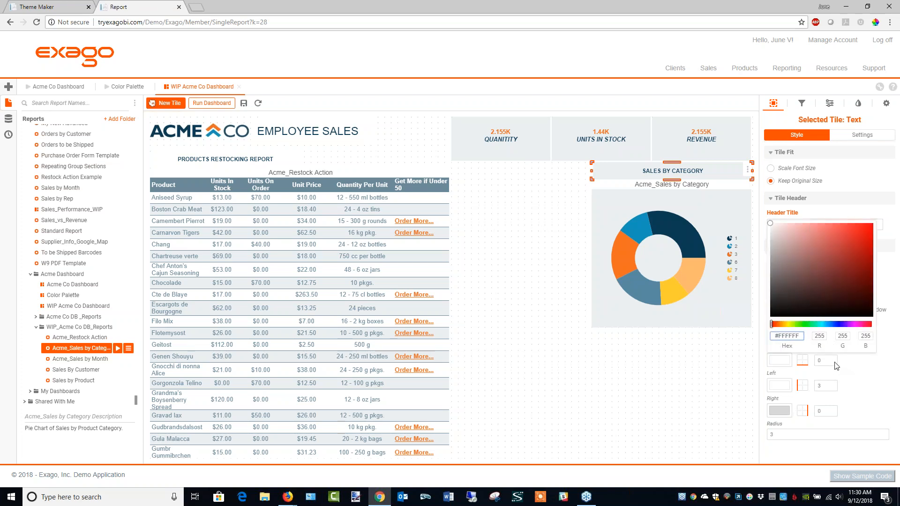
click(834, 359)
click(834, 358)
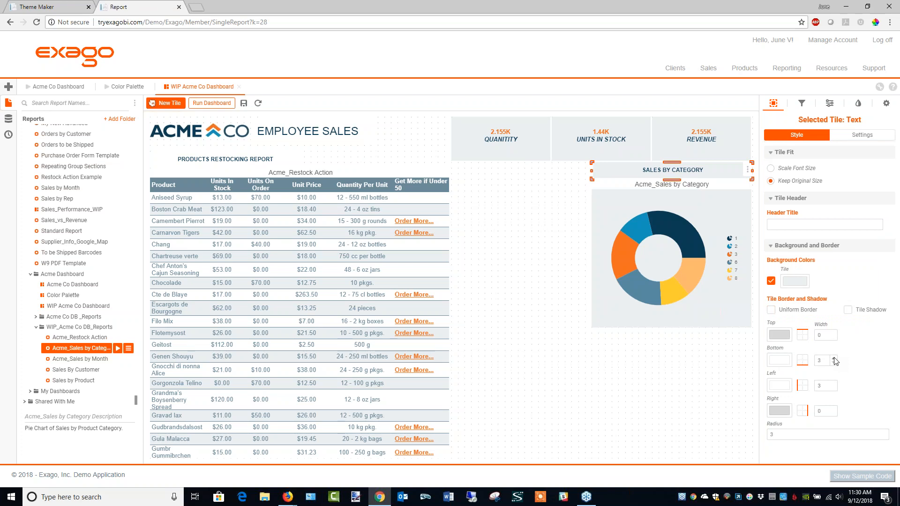
click(656, 395)
Set the bottom border width of the Sales by Category title tile back to 0.
click(682, 295)
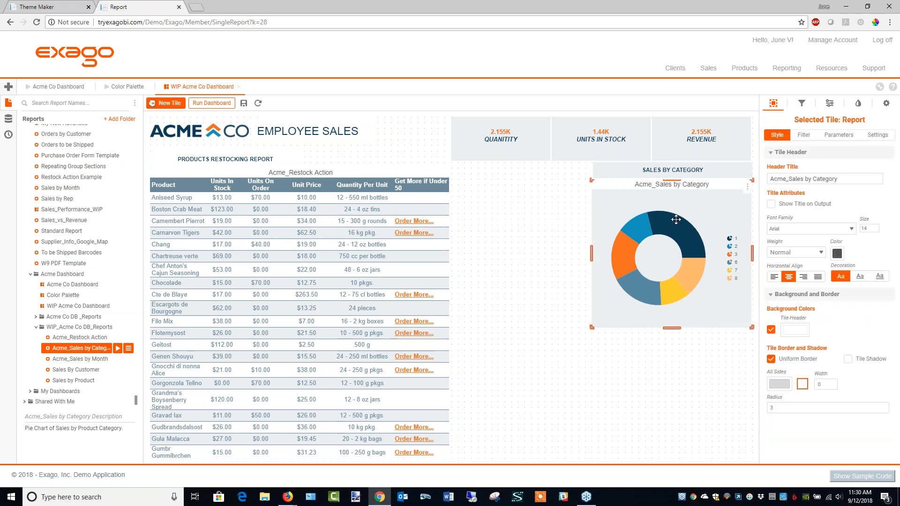
click(672, 179)
click(671, 261)
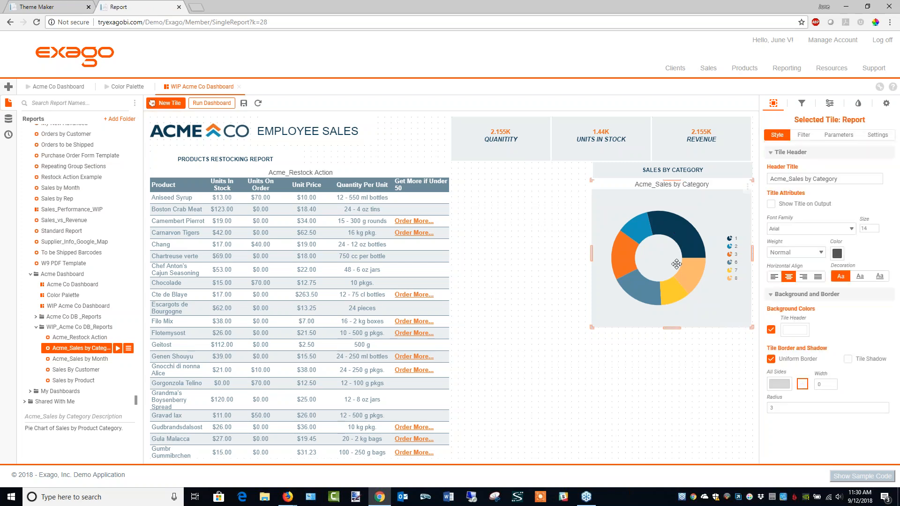
click(665, 172)
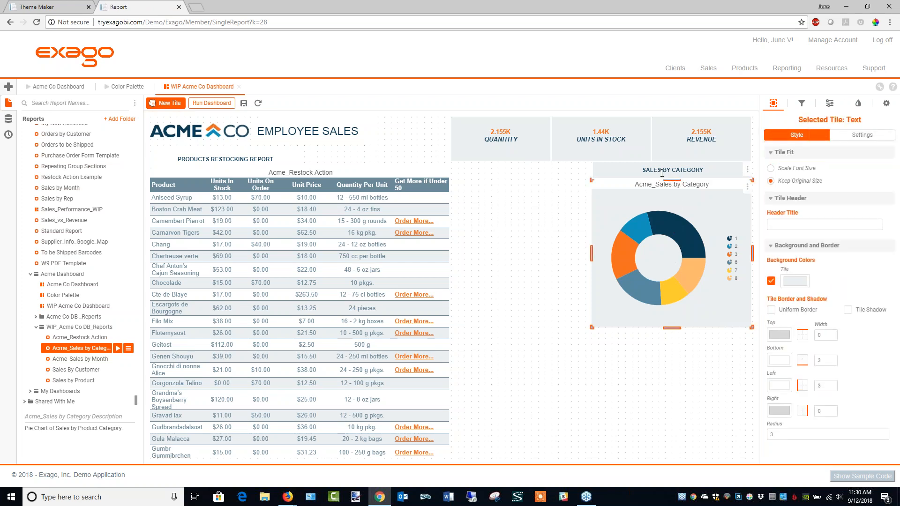
click(833, 364)
click(833, 363)
click(834, 364)
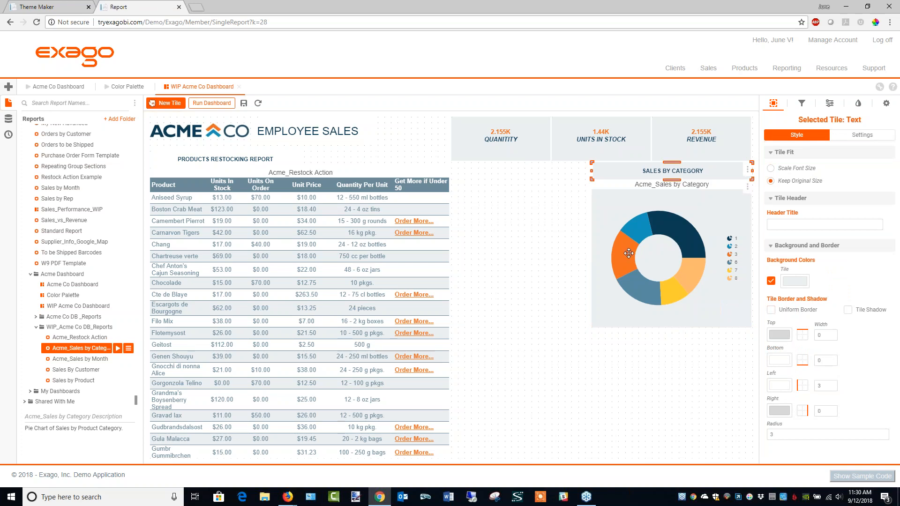
Turn off the uniform border on the category chart tile and give it a #FFFFFF left border, width 4.
click(681, 280)
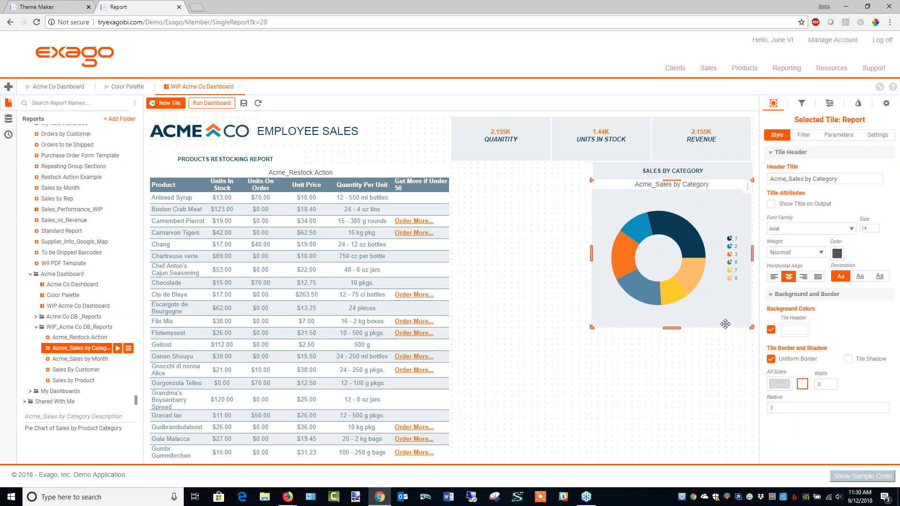
click(770, 358)
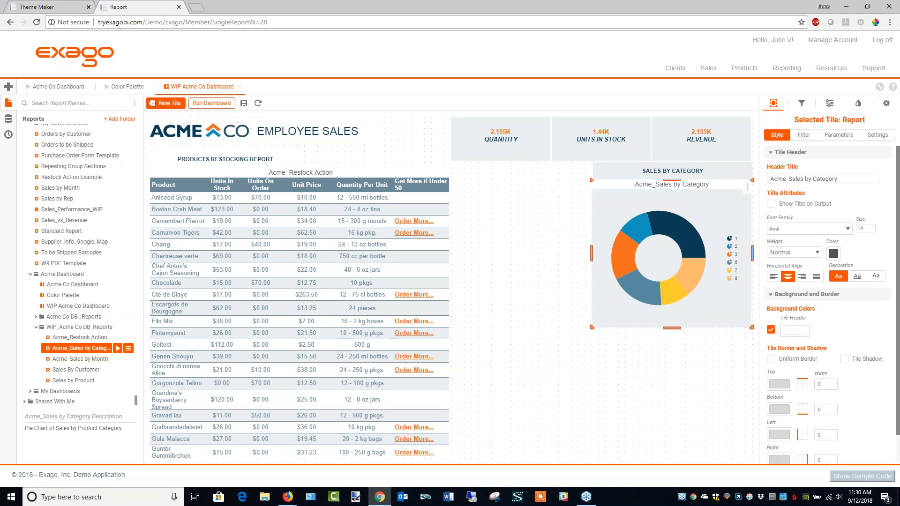
scroll(802, 427, down, 1)
click(779, 404)
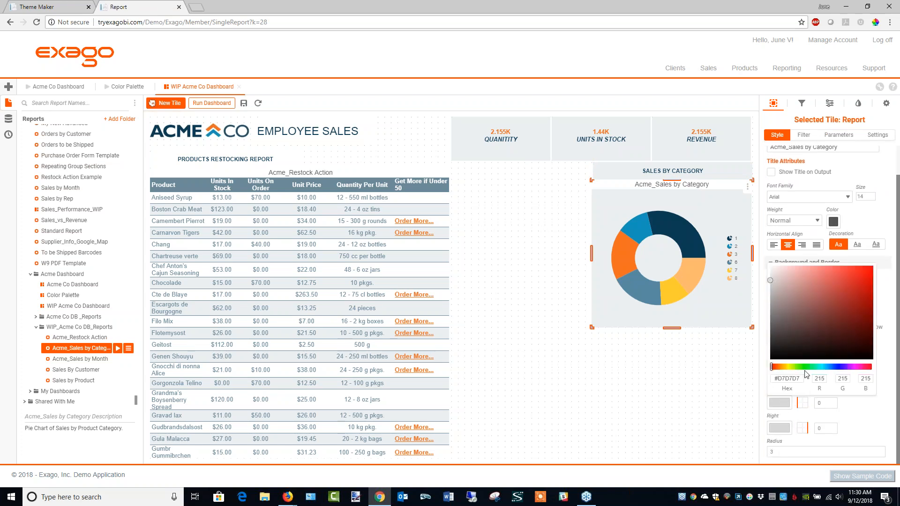
drag(796, 376, 780, 379)
text(FFFFFF)
click(834, 401)
click(833, 401)
click(834, 401)
click(833, 401)
click(833, 401)
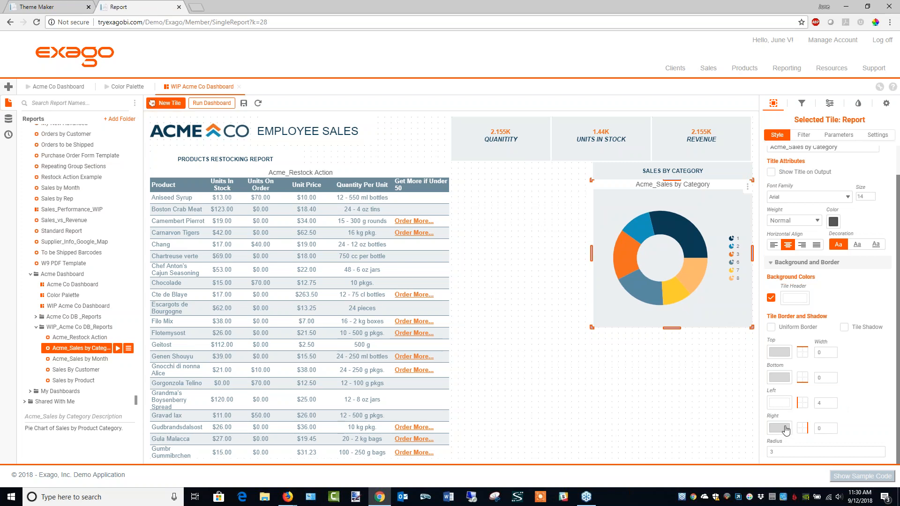
Give the category chart tile a #FFFFFF bottom border with a width of 2, and save the dashboard.
click(784, 381)
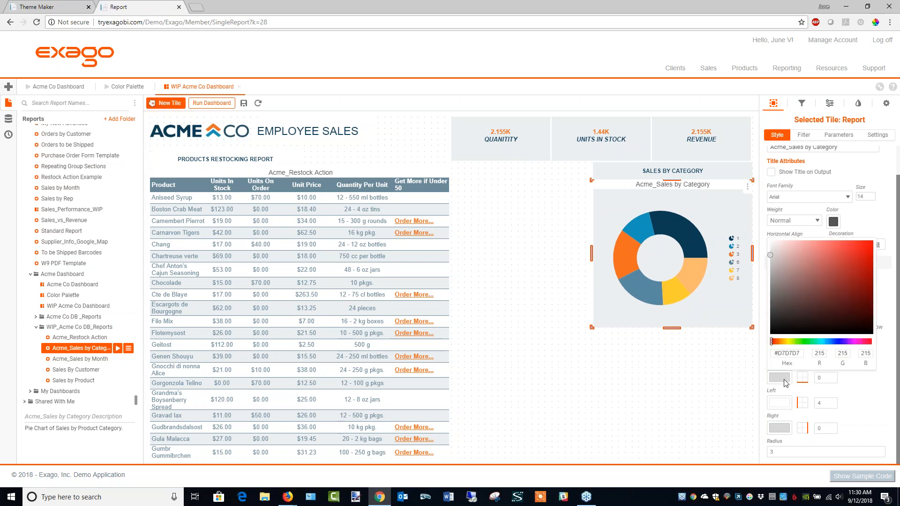
drag(777, 352, 807, 354)
text(FFFFFF)
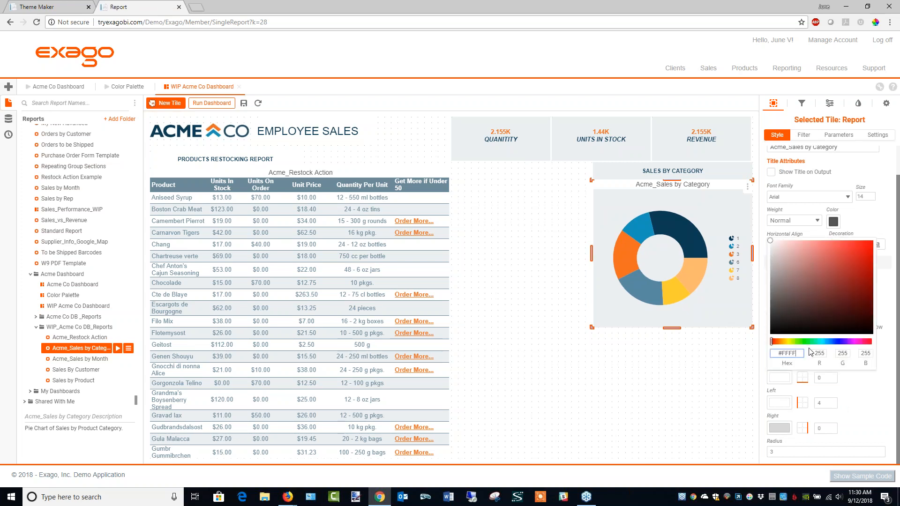
click(835, 375)
click(834, 377)
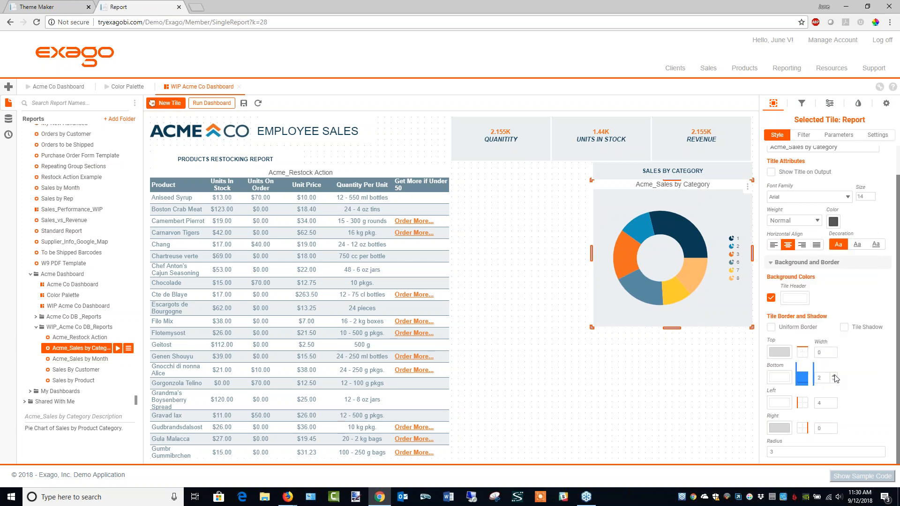
click(650, 383)
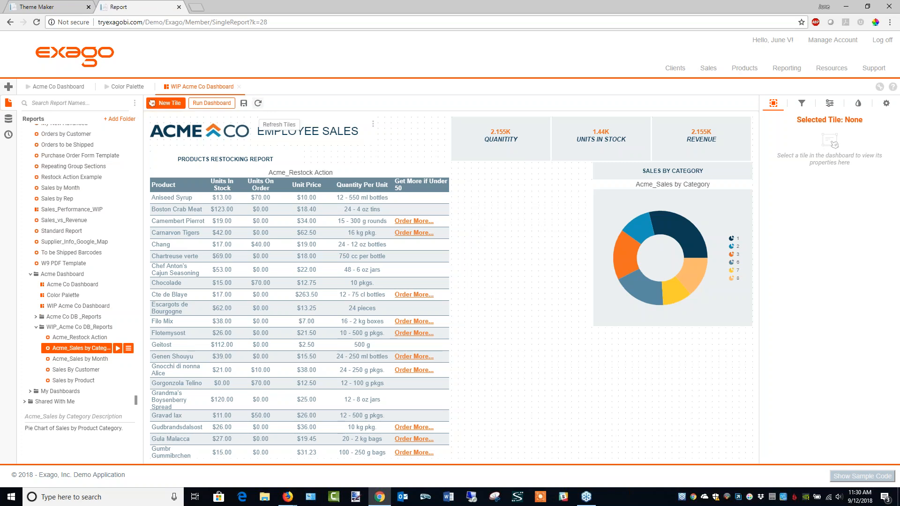
click(243, 103)
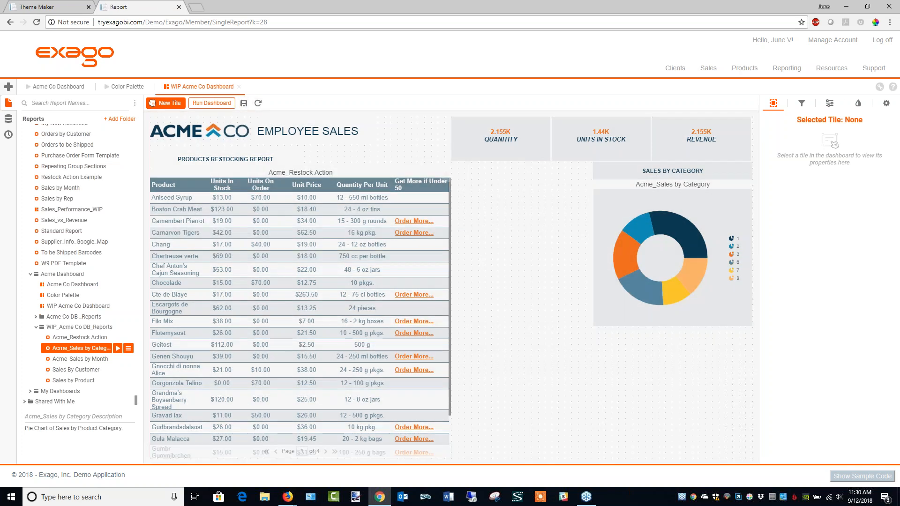
Place the Acme_Sales by Month report in the empty space between the restocking table and the category chart.
drag(68, 359, 525, 327)
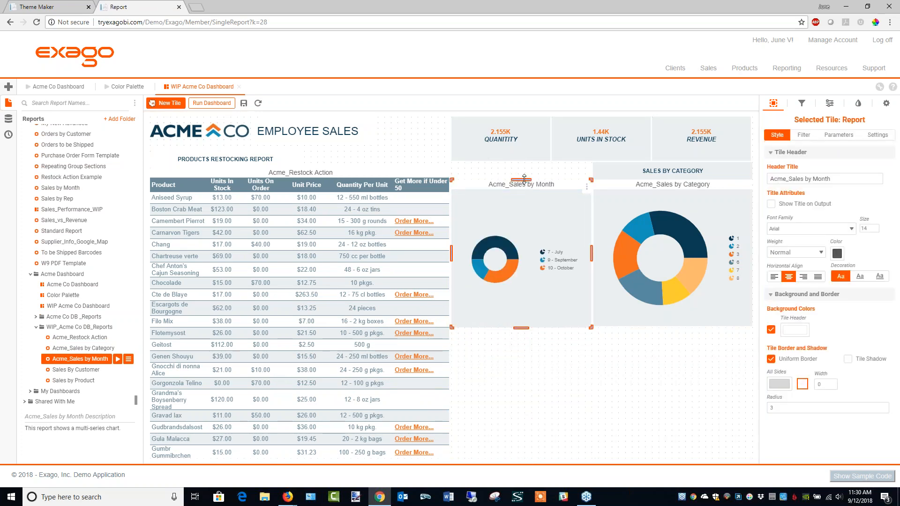
drag(525, 184, 524, 190)
Duplicate the Sales by Category title tile, place the copy above the month chart, and fit both title tiles to their charts' widths.
click(668, 169)
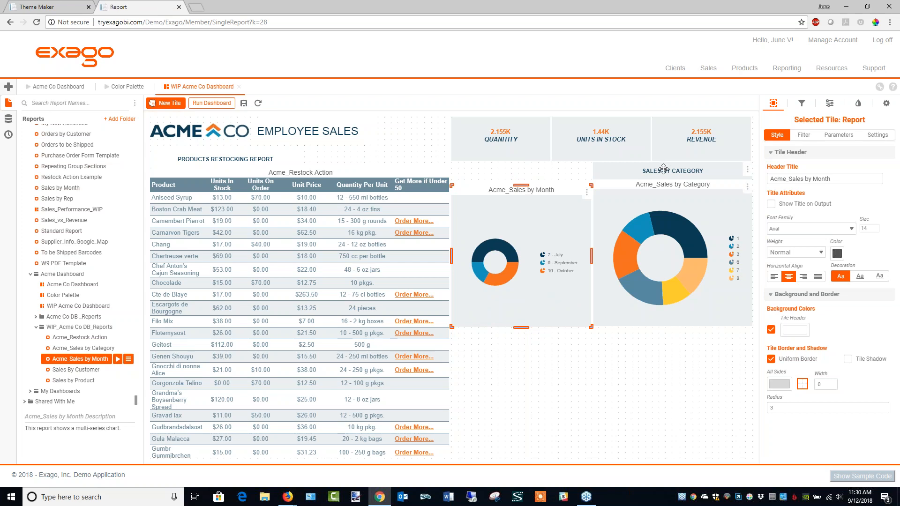
click(747, 169)
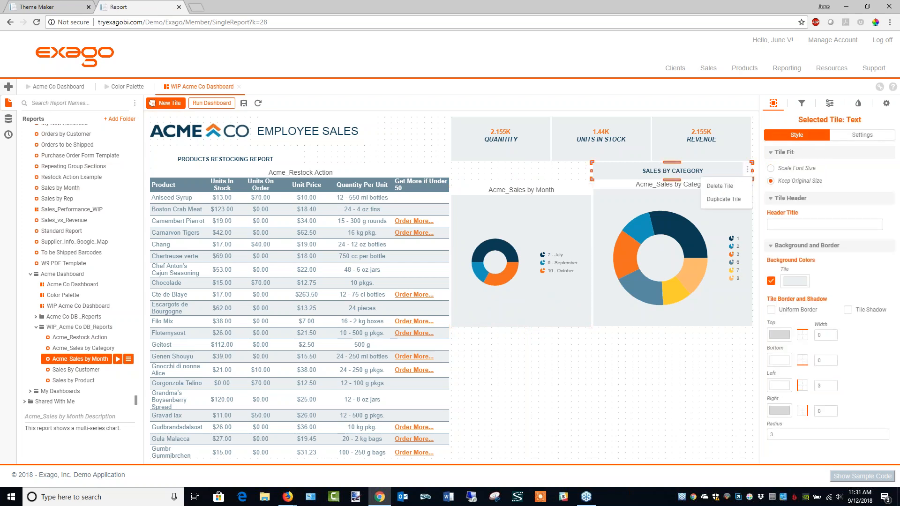
click(727, 200)
drag(630, 169, 487, 170)
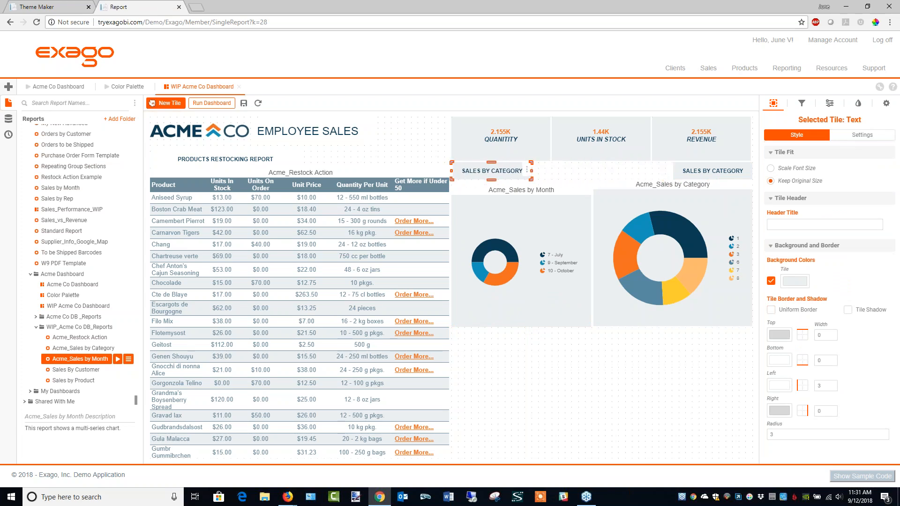
drag(562, 173, 593, 170)
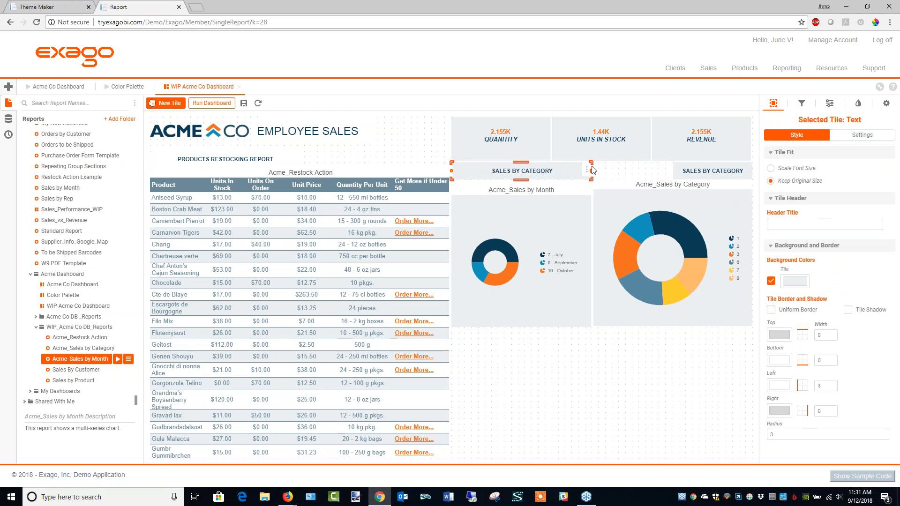
click(675, 172)
drag(674, 171, 599, 174)
Extend the month chart tile up to its title tile and change that title's text to SALES BY MONTH.
click(562, 191)
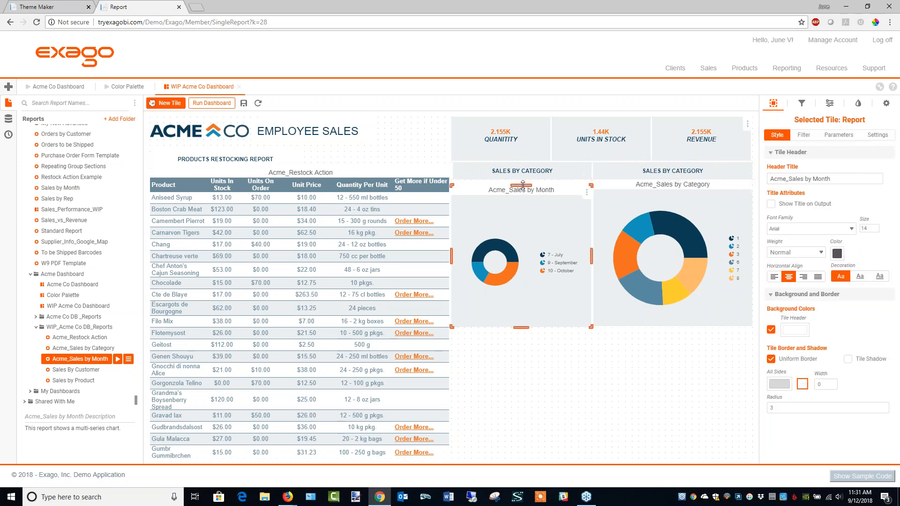
drag(524, 172, 524, 172)
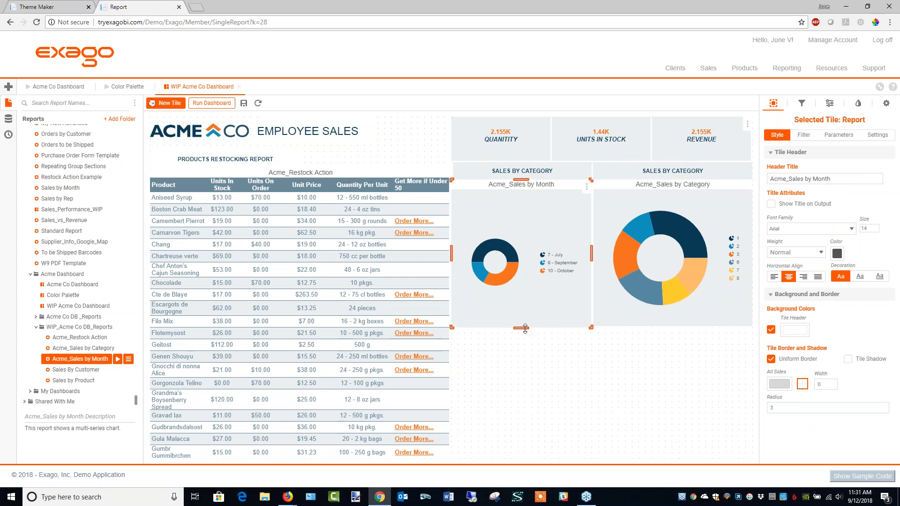
double_click(530, 171)
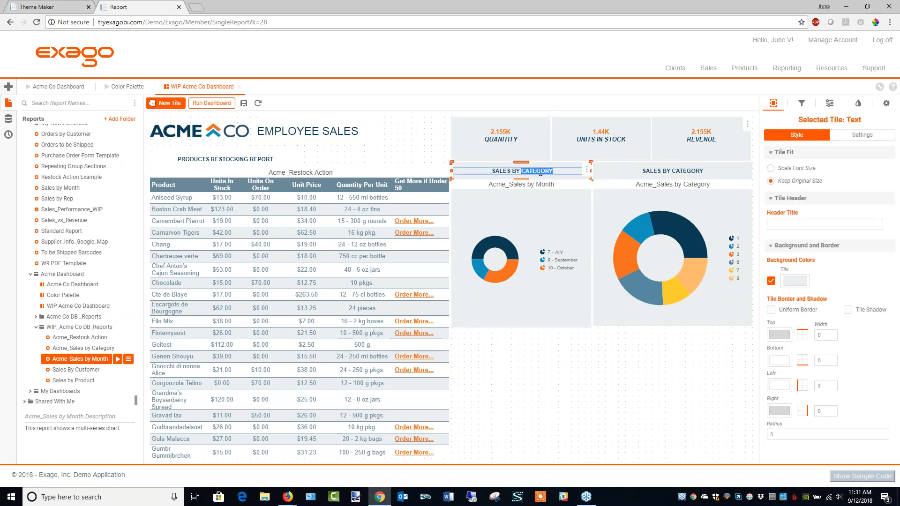
text(MONTH)
click(586, 304)
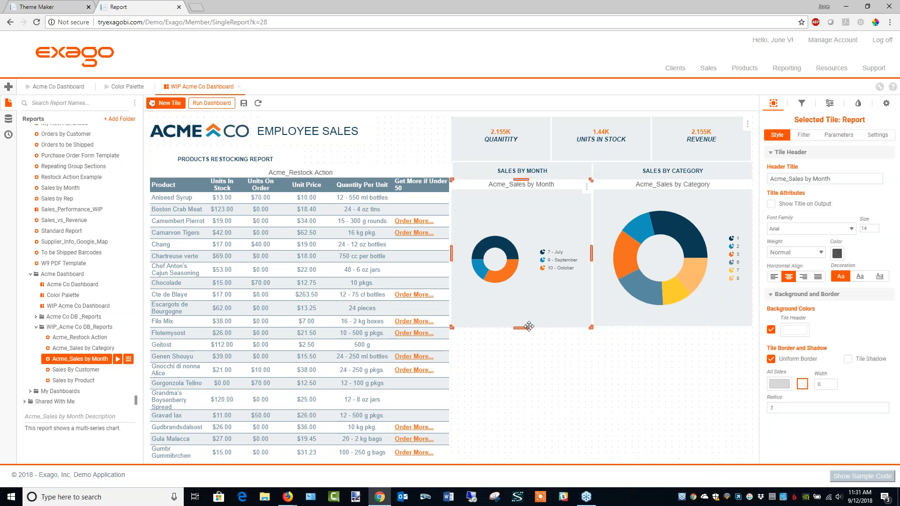
drag(524, 327, 526, 332)
click(630, 360)
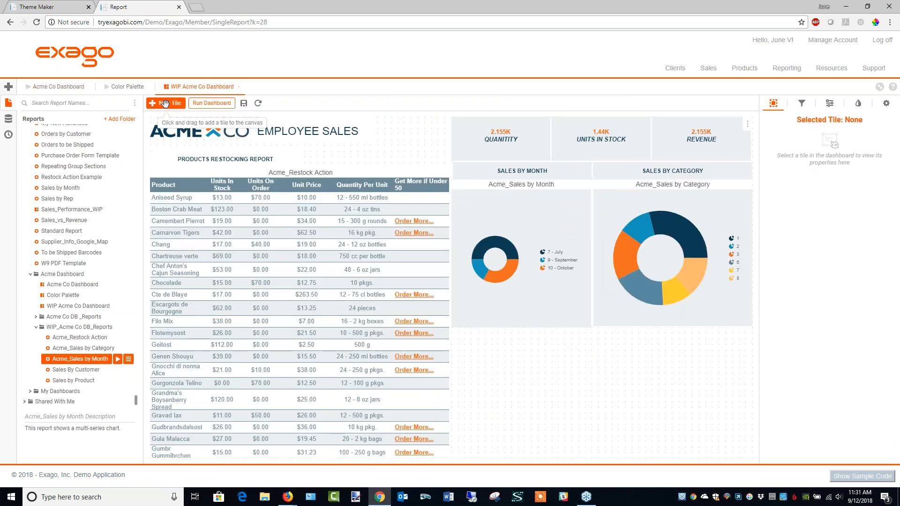
Add a New Visualization tile spanning the width beneath the two charts, leaving an empty strip above it.
drag(531, 429, 557, 412)
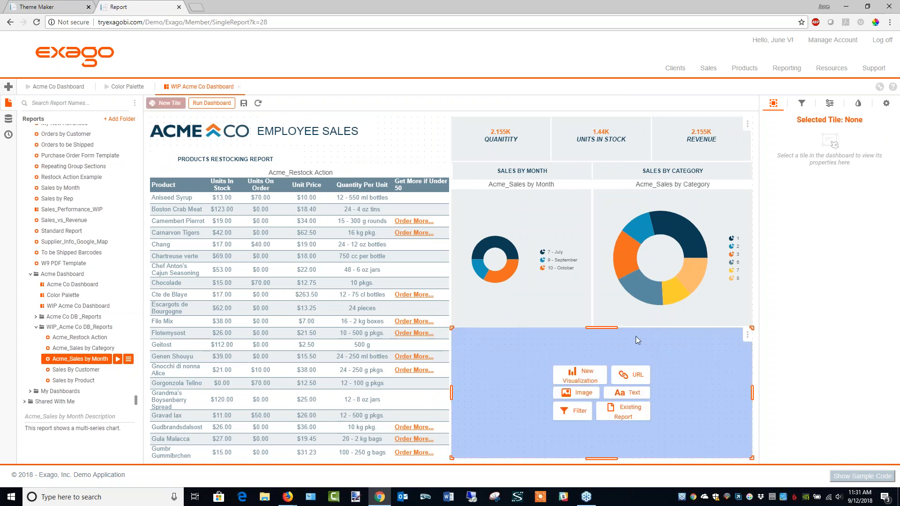
drag(607, 346, 591, 385)
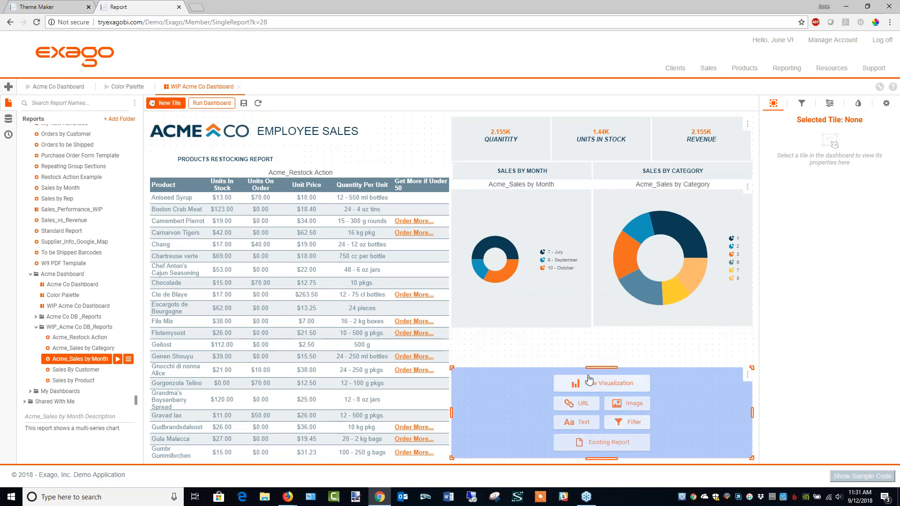
click(588, 392)
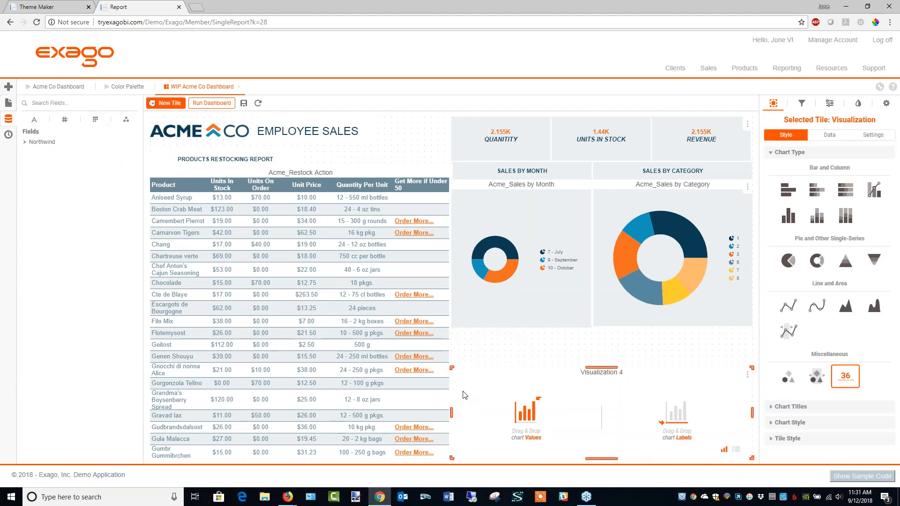
Add CategoryName from Categories and LastName from Employees as the new visualization's chart labels.
click(25, 143)
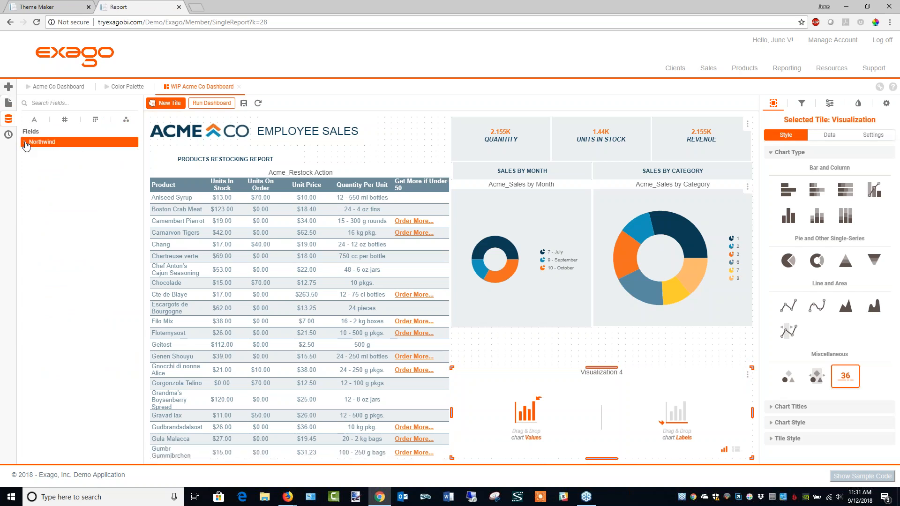
click(31, 153)
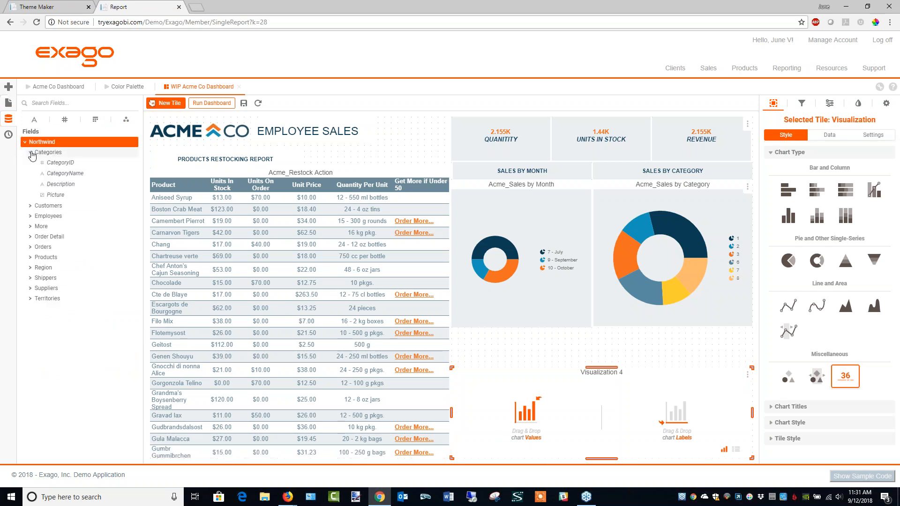
drag(66, 173, 694, 417)
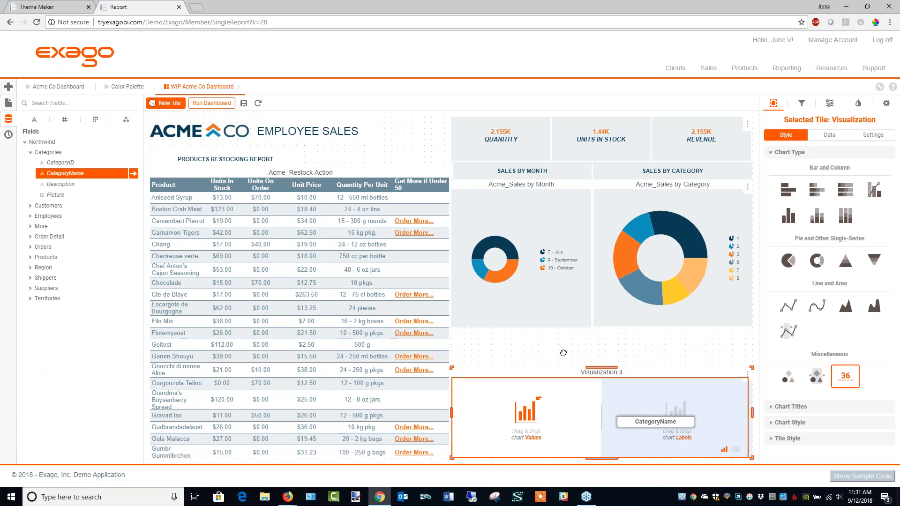
click(47, 216)
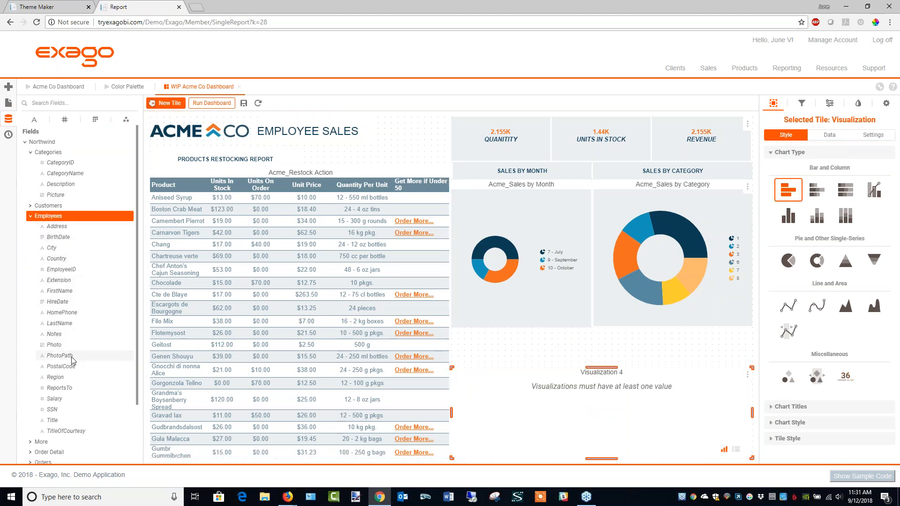
drag(59, 323, 675, 412)
drag(495, 462, 495, 463)
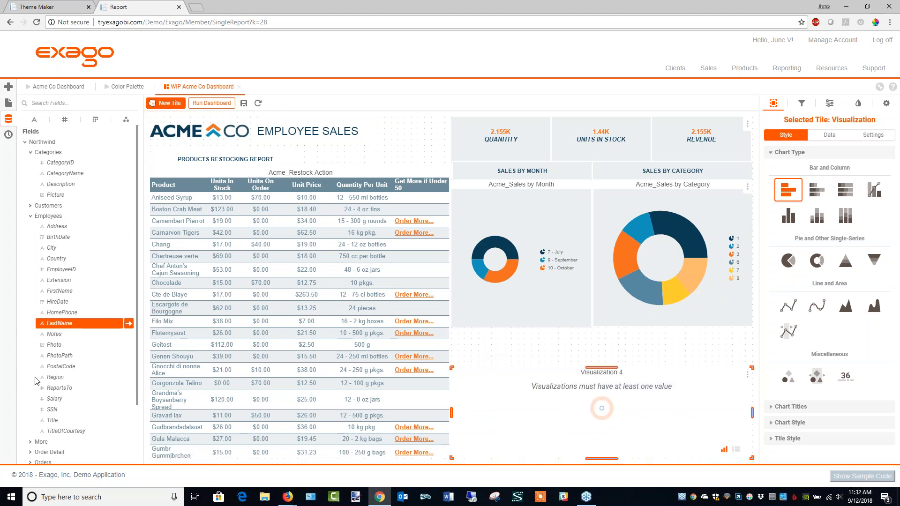
Add Revenue from Order Detail as the new visualization's chart value.
scroll(60, 285, down, 2)
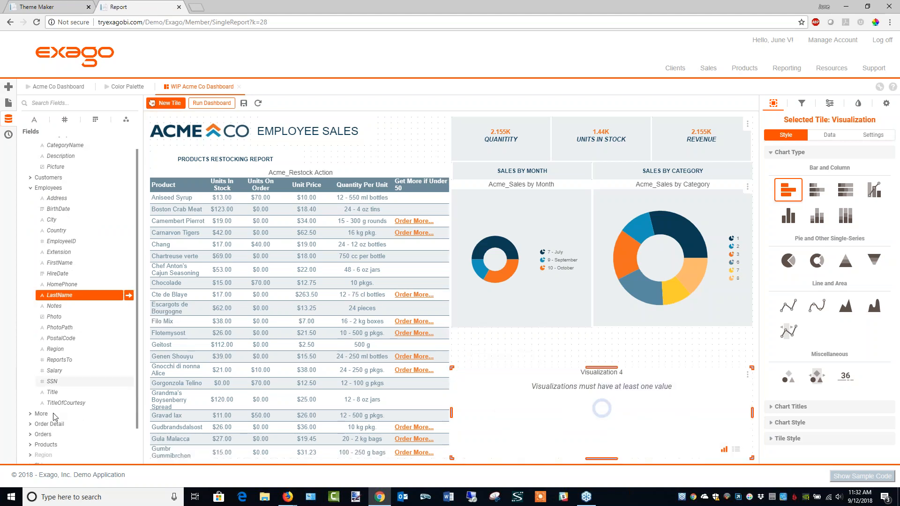
click(41, 188)
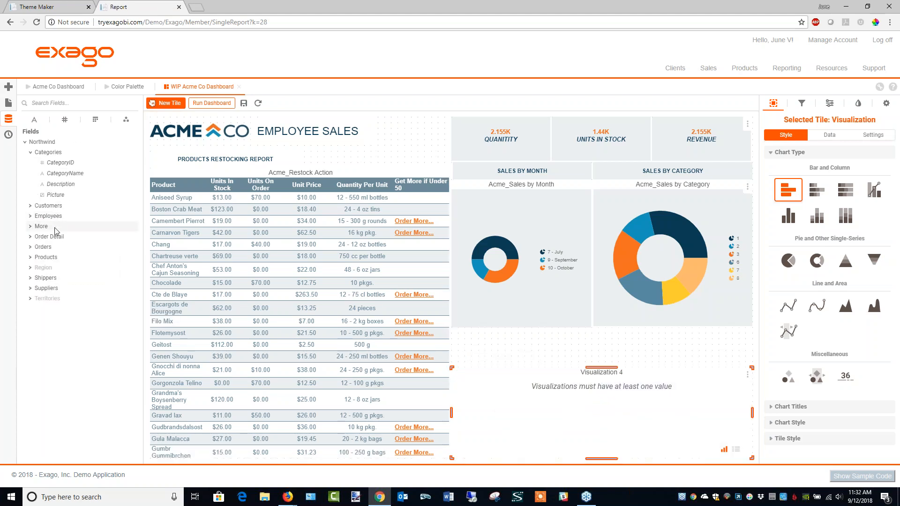
click(30, 237)
drag(65, 290, 525, 419)
Set the first label to Employees.LastName and the second to Categories.CategoryName, and remove the empty value series.
click(827, 136)
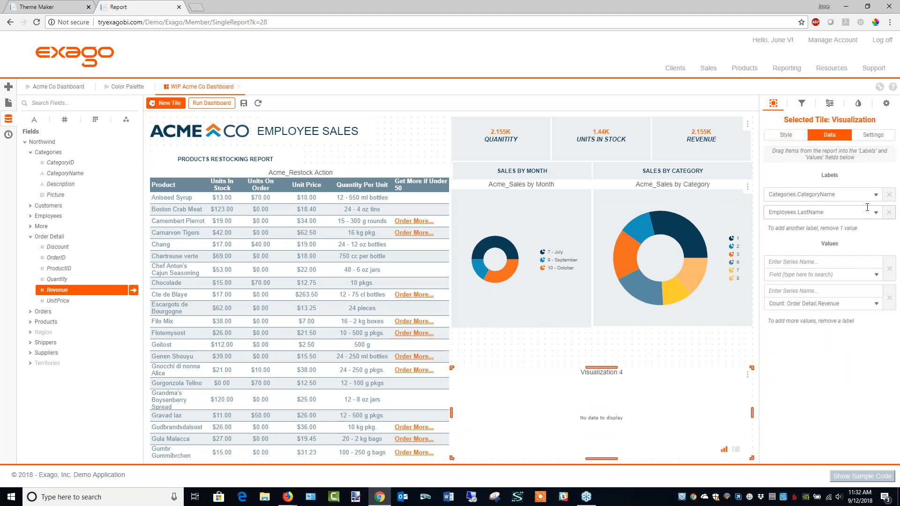
click(876, 195)
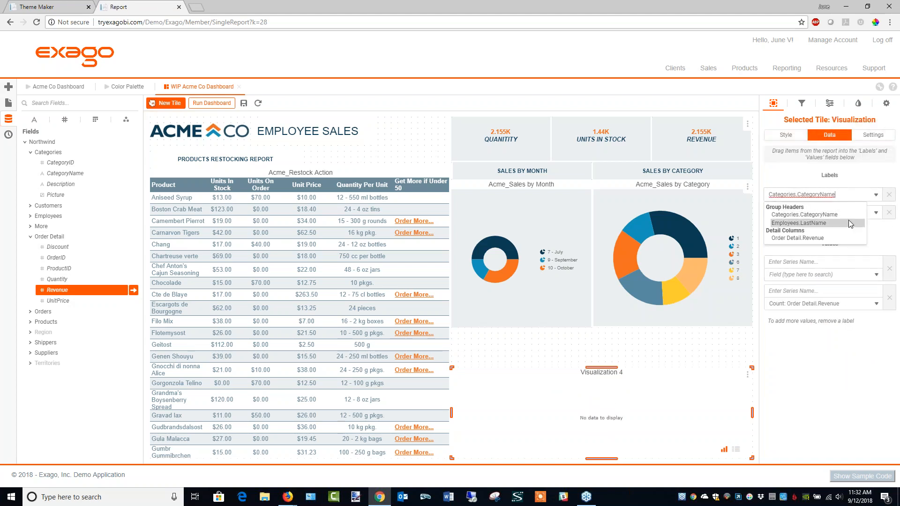
click(848, 220)
click(876, 213)
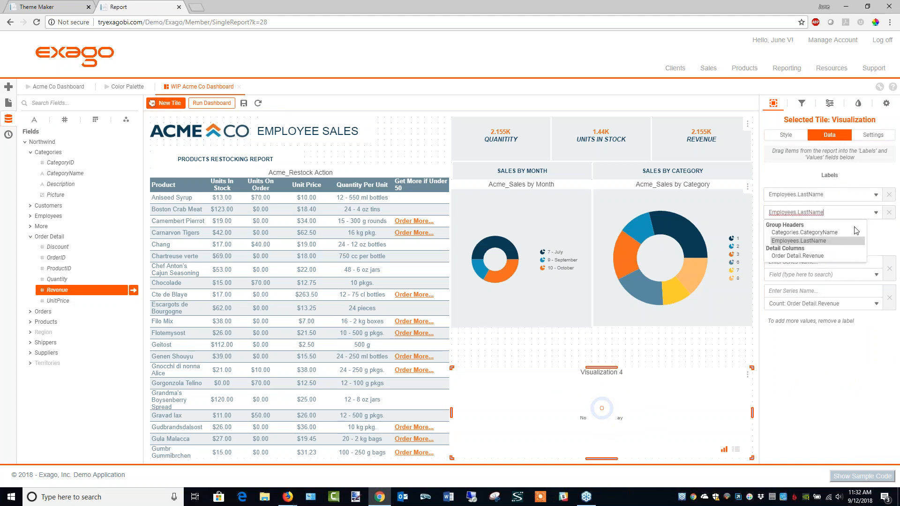
click(829, 233)
click(889, 268)
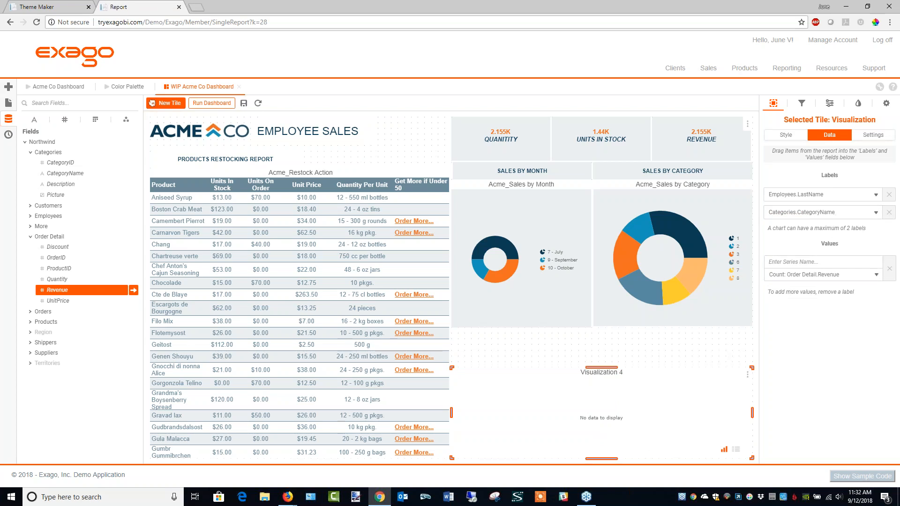
Switch the label order to Categories.CategoryName first and Employees.LastName second.
click(875, 195)
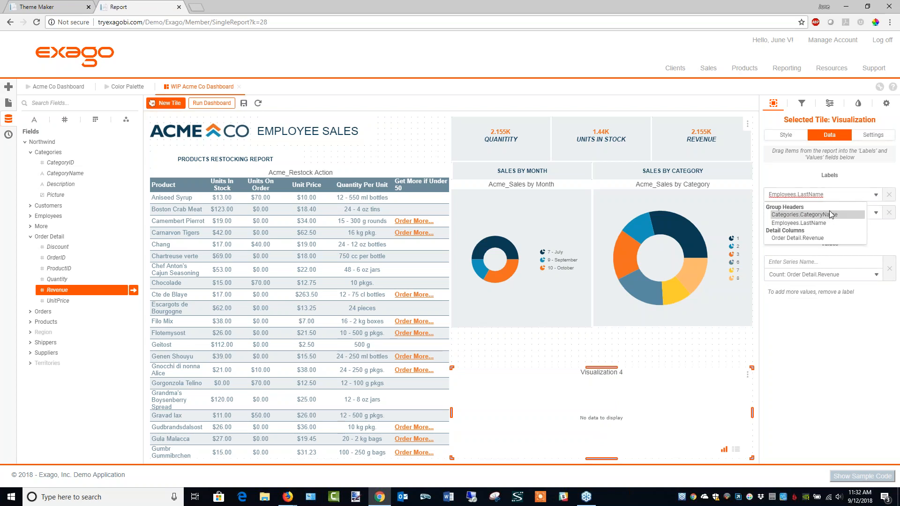
click(831, 214)
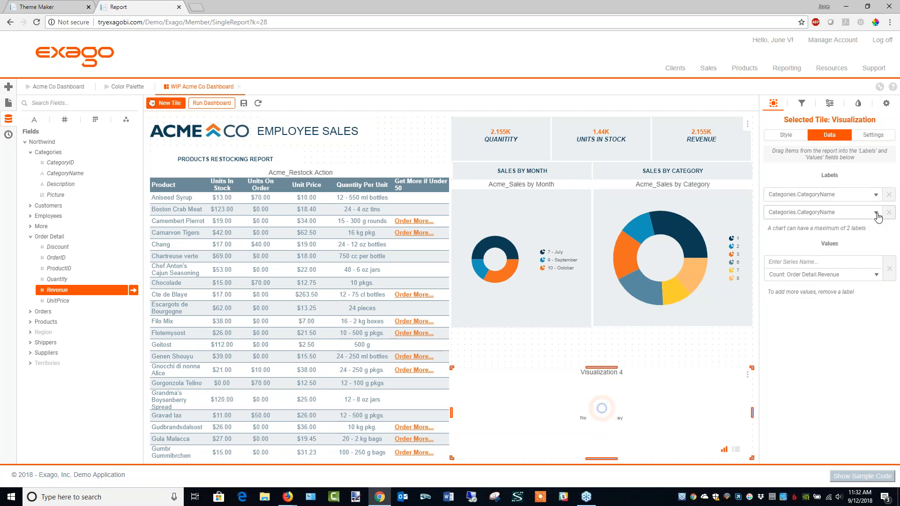
click(875, 212)
click(826, 241)
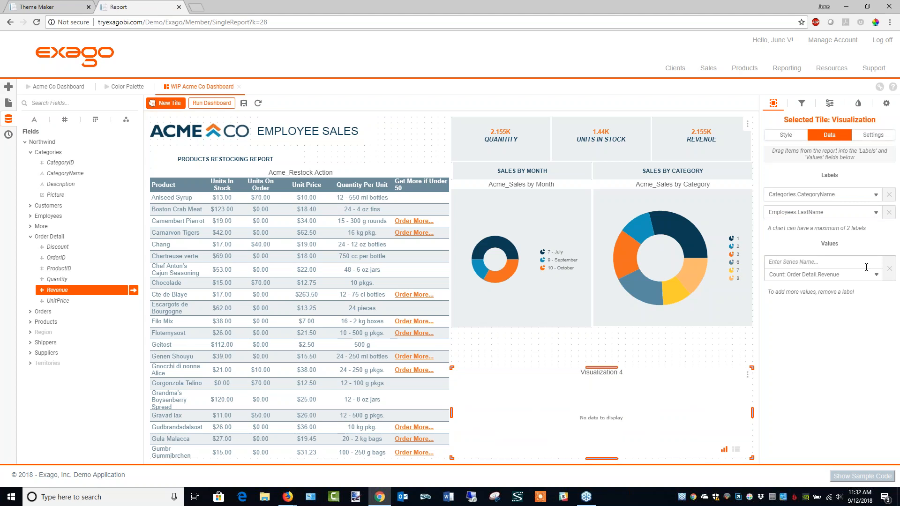
Remove the visualization's first label, leaving Employees.LastName as its only label.
click(874, 197)
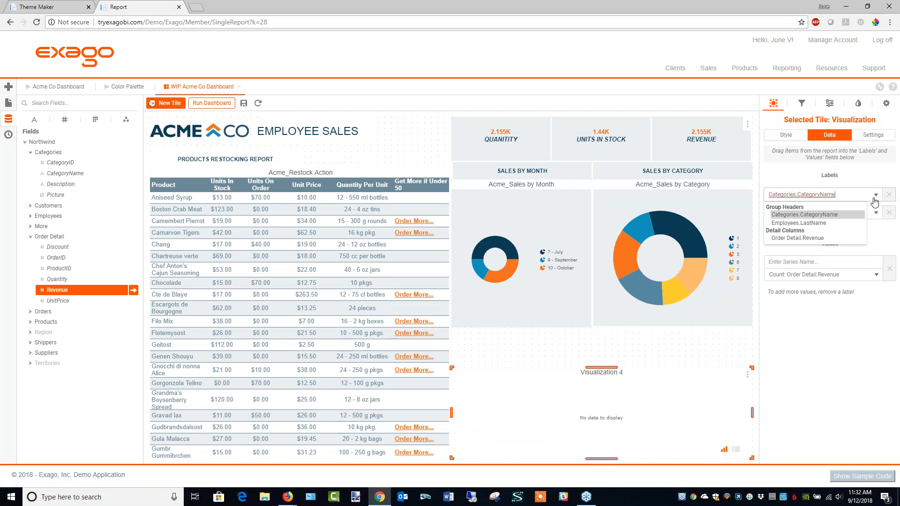
click(817, 223)
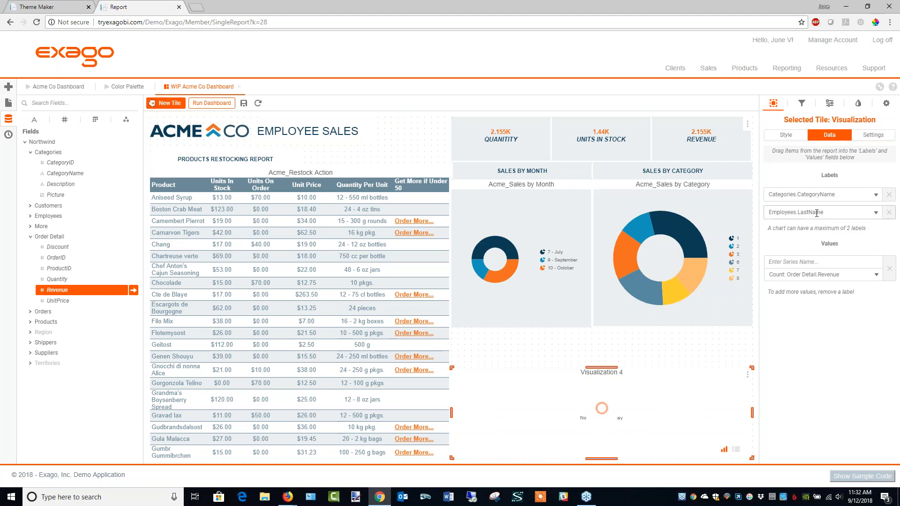
click(874, 213)
click(831, 241)
click(888, 195)
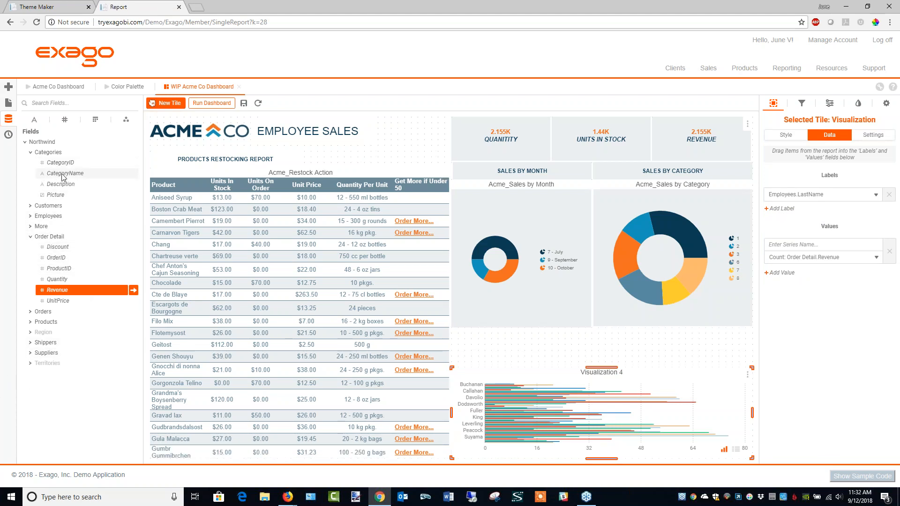
Try labelling the chart by Categories.CategoryName first and Employees.LastName second, and remove the CategoryName label again.
drag(64, 175, 826, 214)
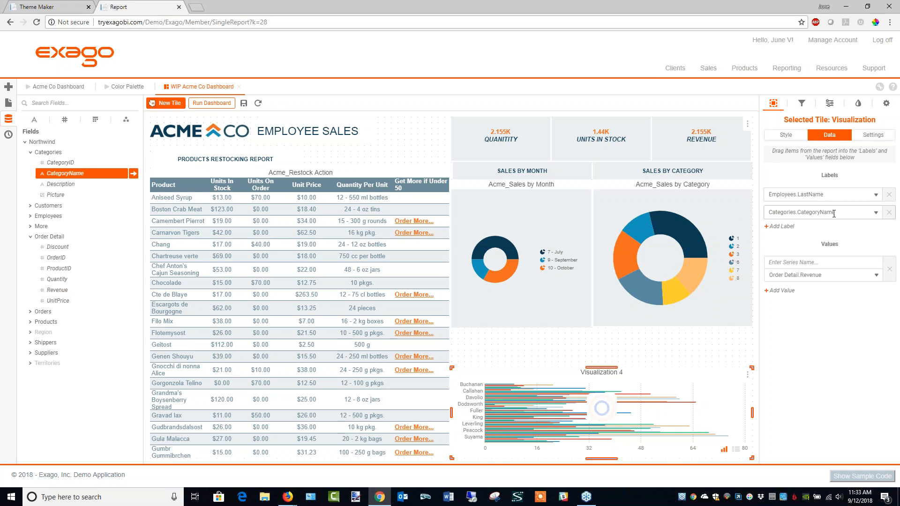
click(875, 194)
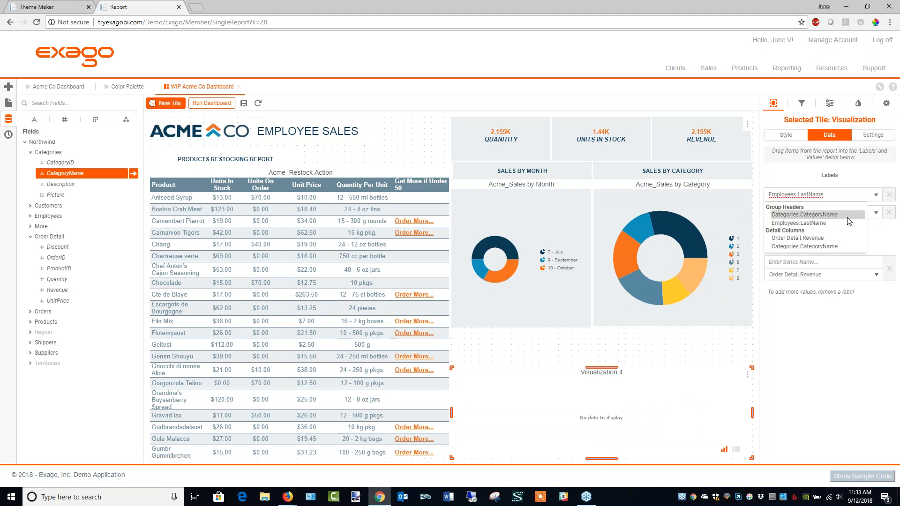
click(843, 215)
click(875, 213)
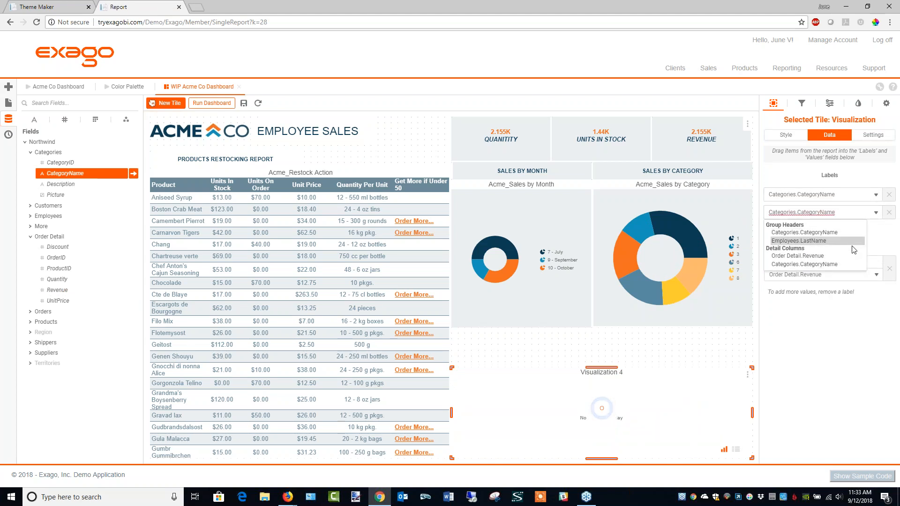
click(852, 241)
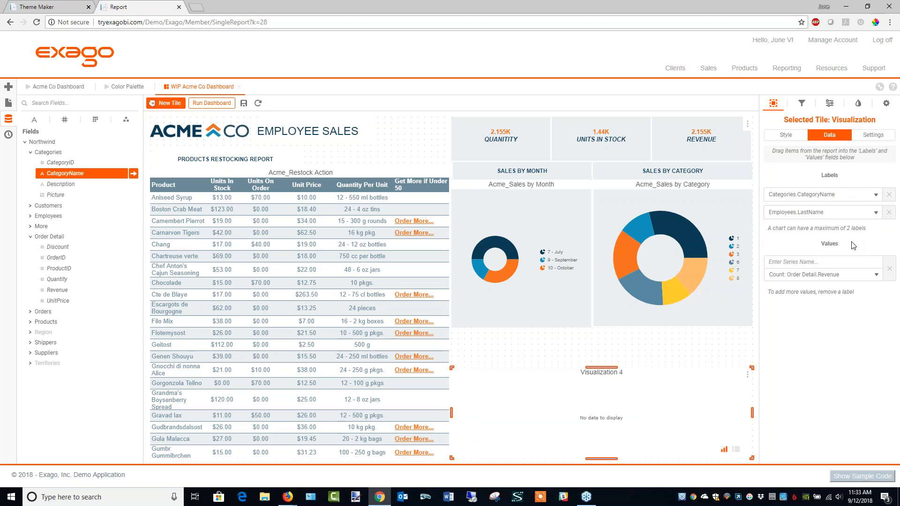
click(888, 194)
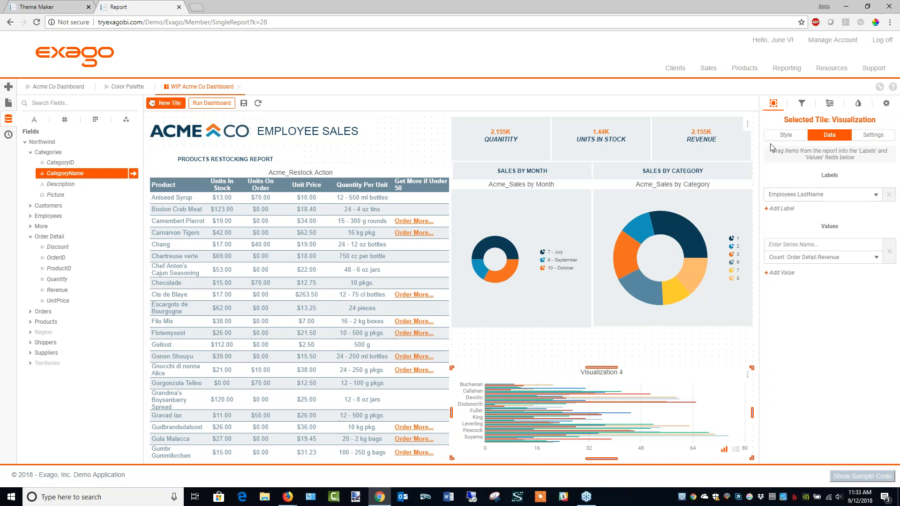
Set the visualization's main chart title font to Arial with the colour #0D3D54.
click(787, 134)
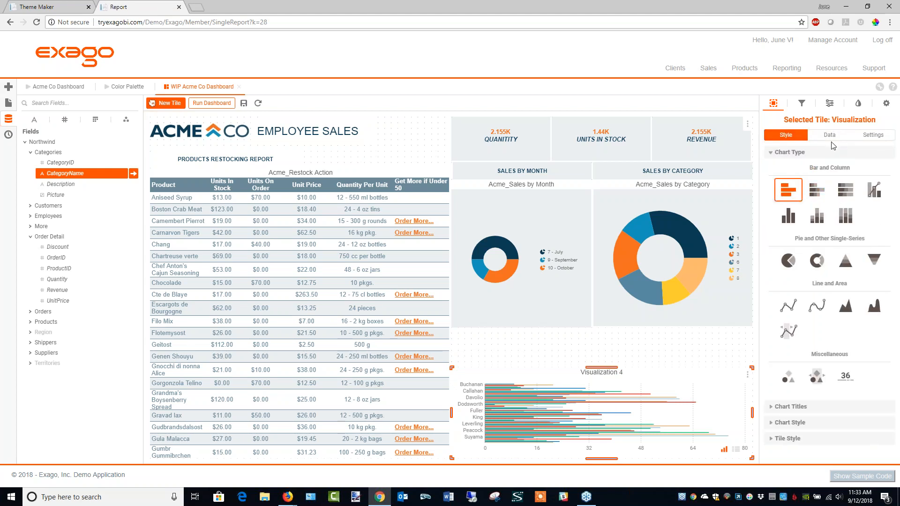
click(779, 407)
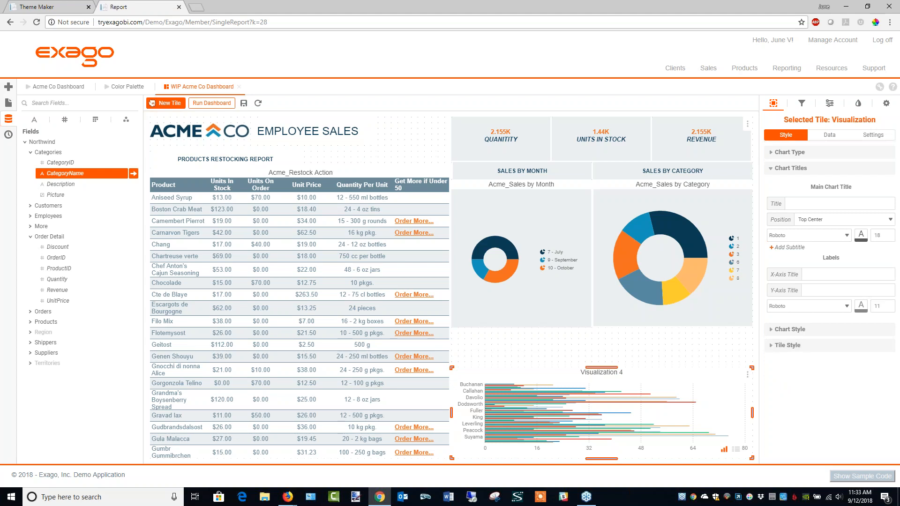
click(817, 236)
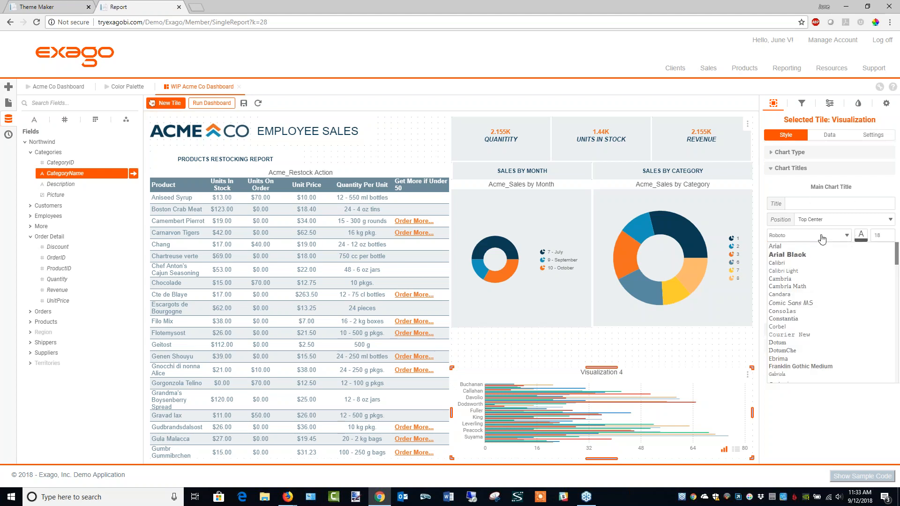
click(783, 247)
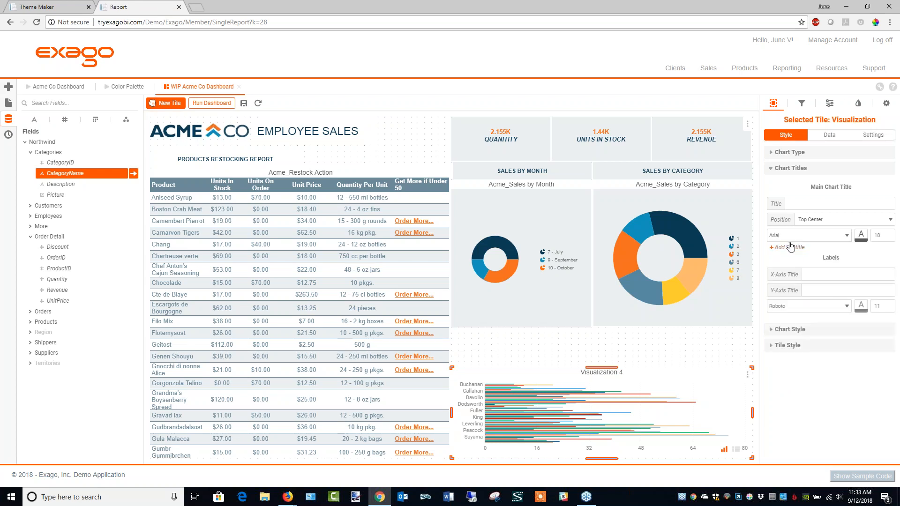
click(860, 237)
click(801, 356)
text(0)
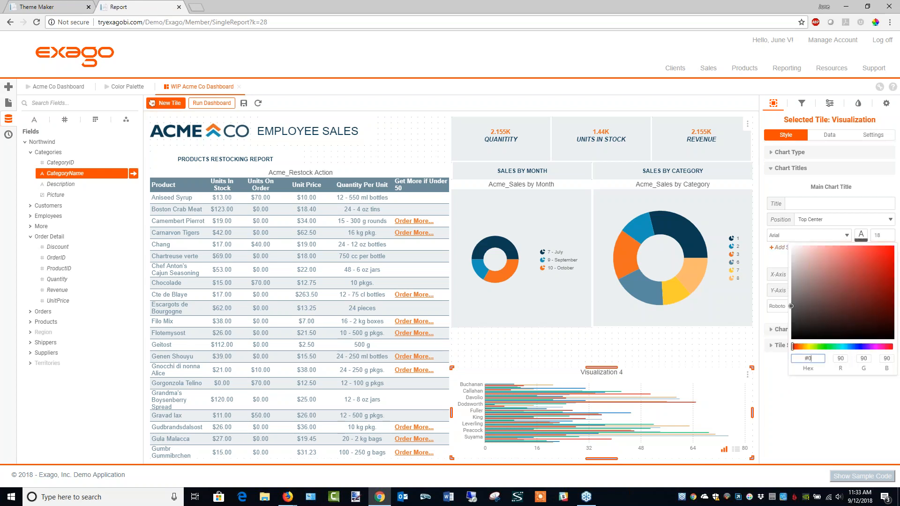
text(D3D54)
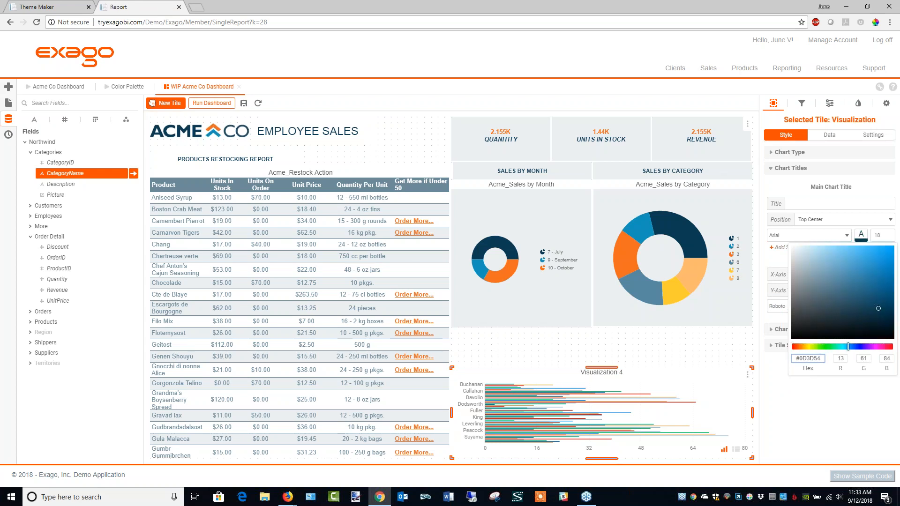
click(862, 428)
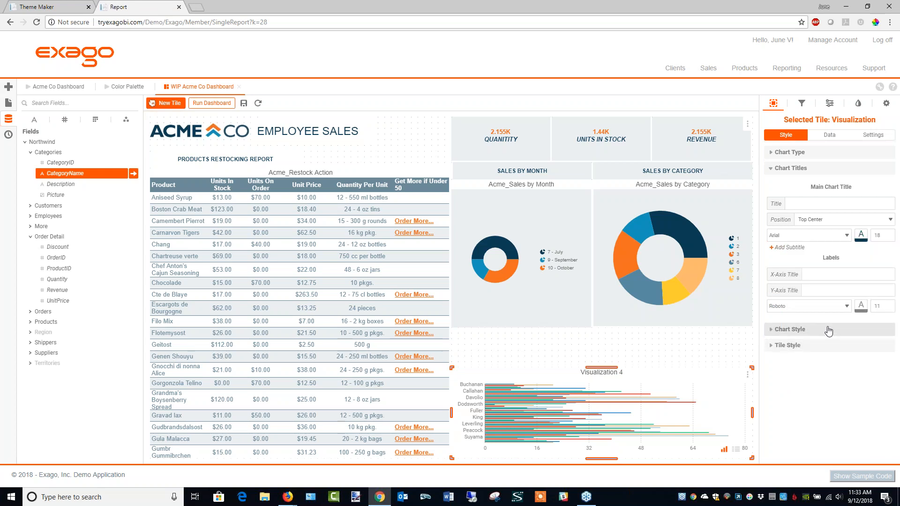
Set the visualization's axis label font to Arial with the colour #0D3D54.
click(847, 307)
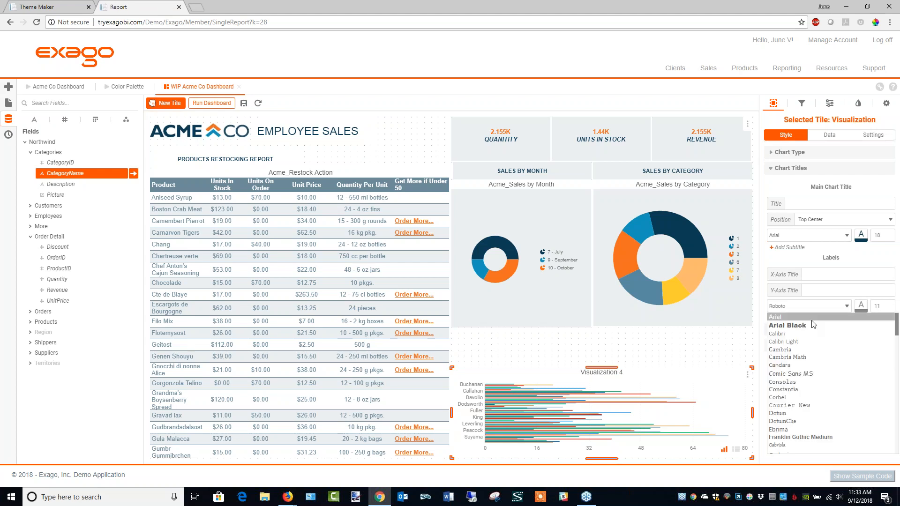
click(841, 316)
click(861, 306)
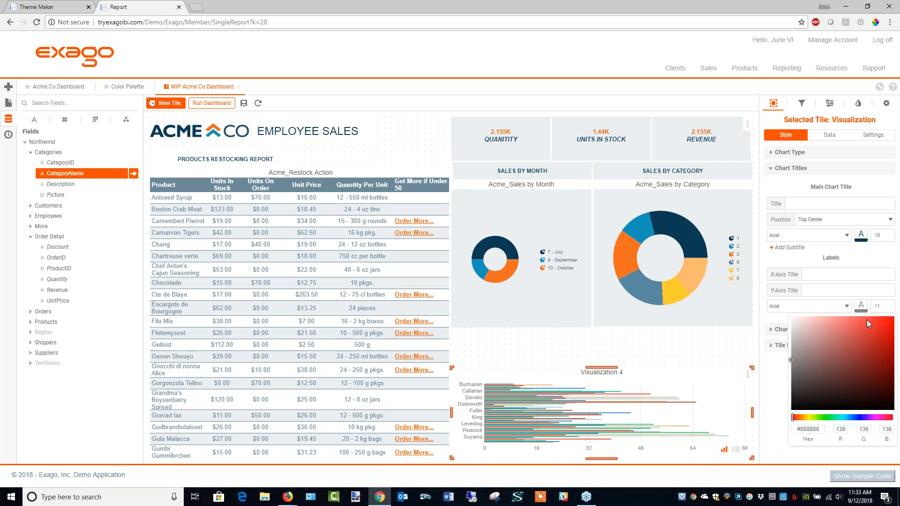
drag(824, 427, 804, 429)
text(#0D3D54)
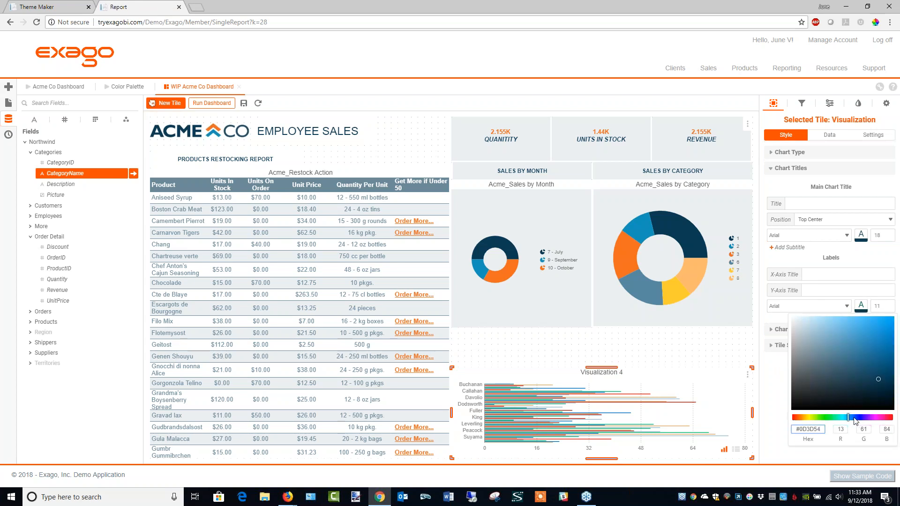
click(774, 383)
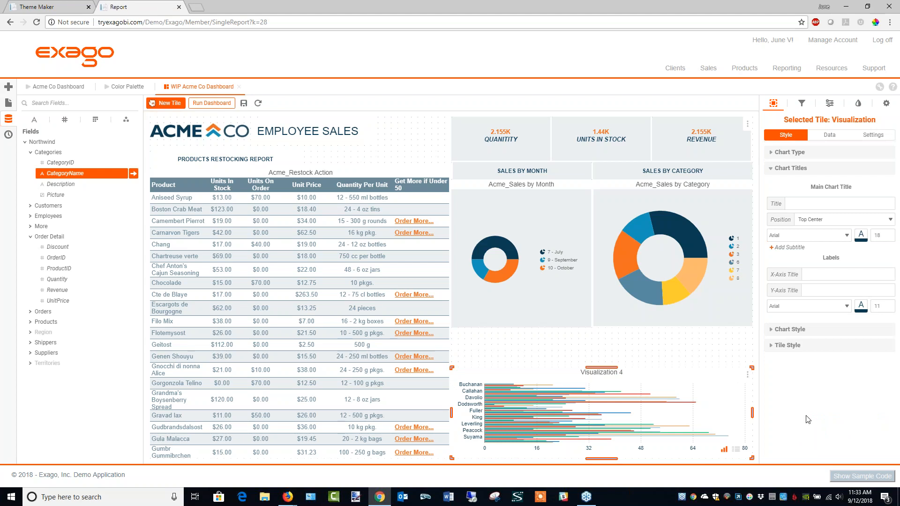
Apply the Acme theme to the bar chart and show its values with the currency symbol.
click(797, 329)
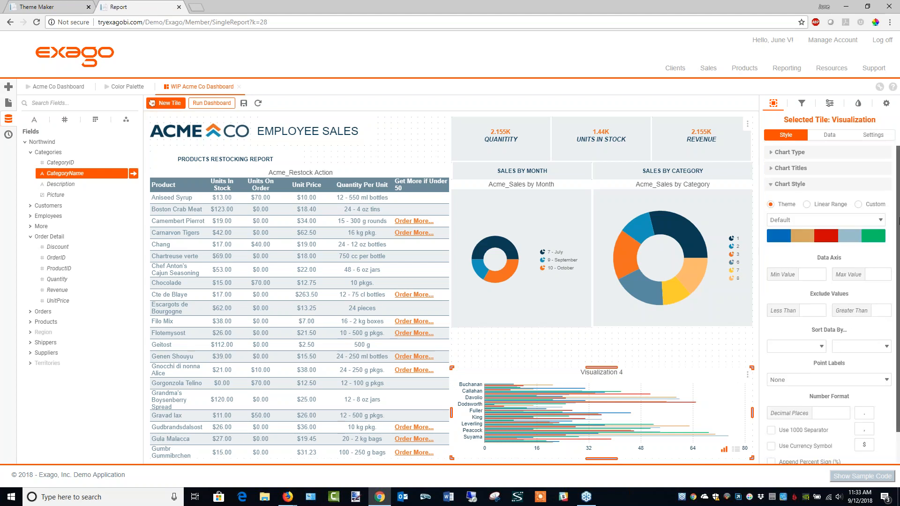
click(824, 220)
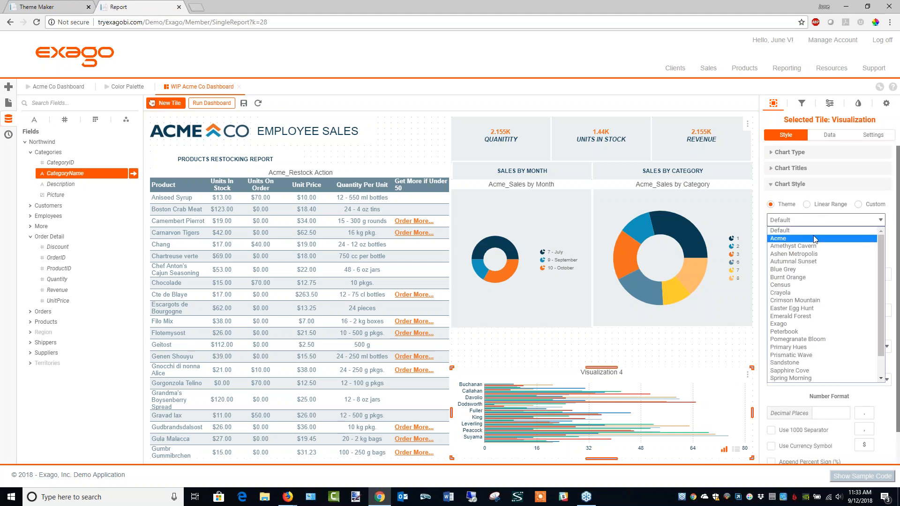
click(879, 240)
scroll(861, 313, down, 1)
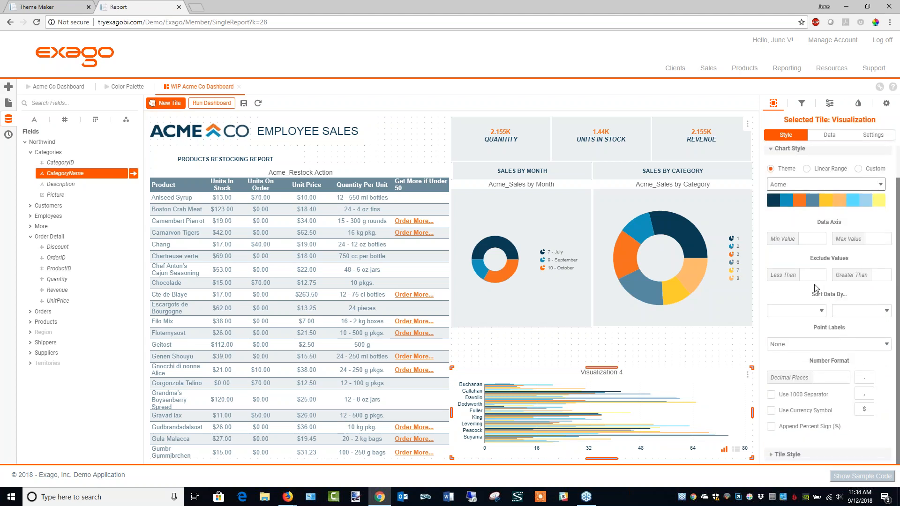
click(772, 411)
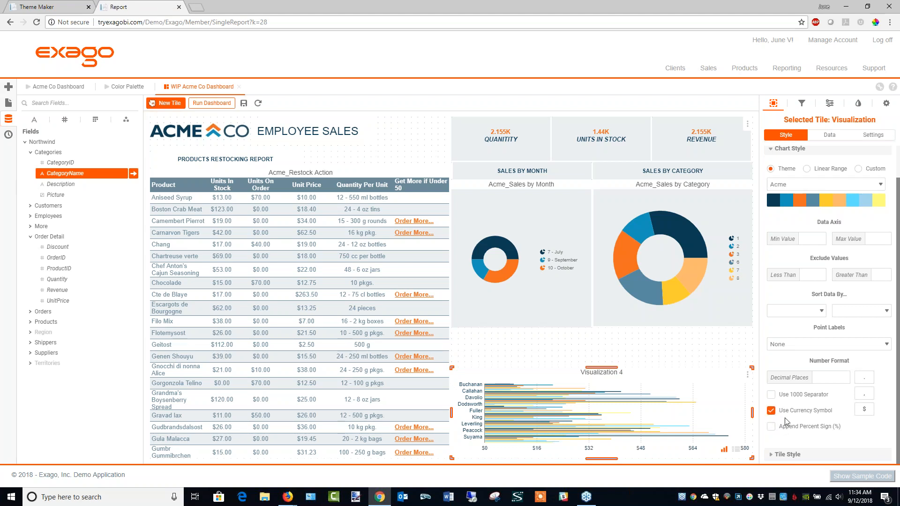
Clear the visualization tile's header title and set its tile background colour to #ECF0F2.
click(773, 455)
triple_click(791, 216)
key(BackSpace)
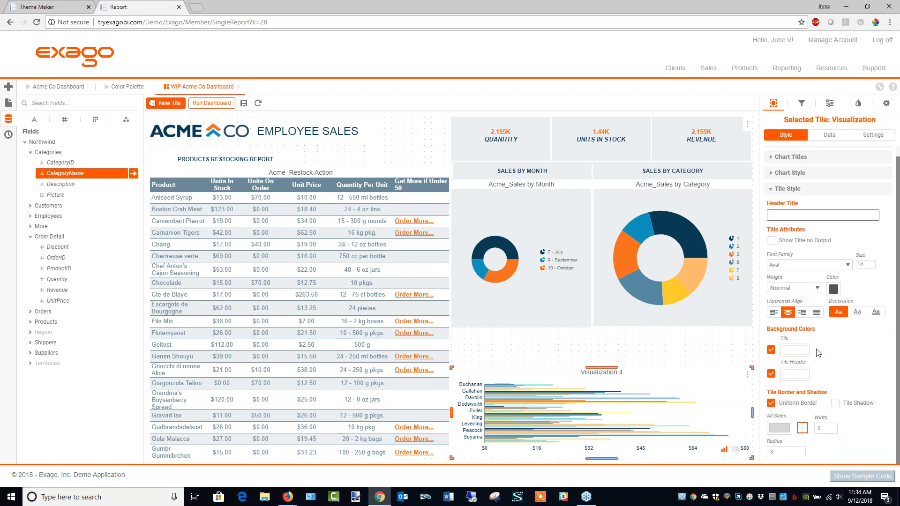
click(800, 354)
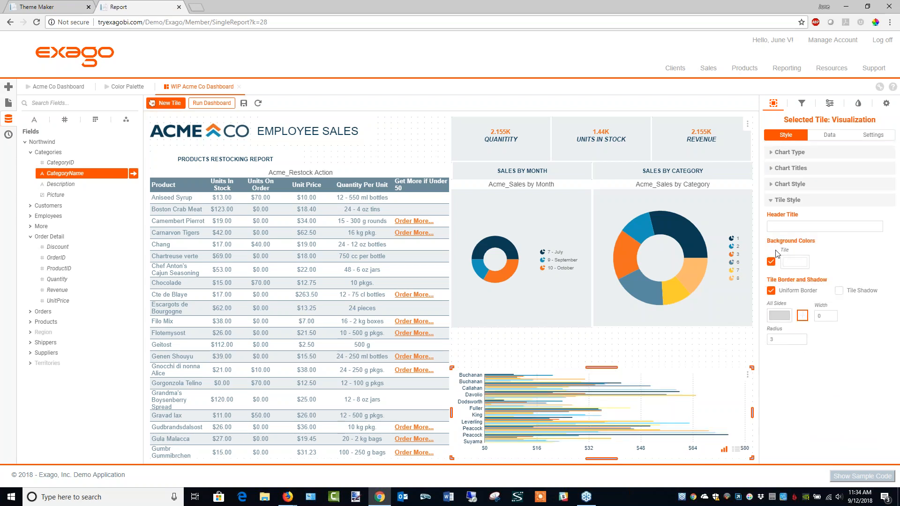
click(799, 264)
drag(791, 385, 823, 384)
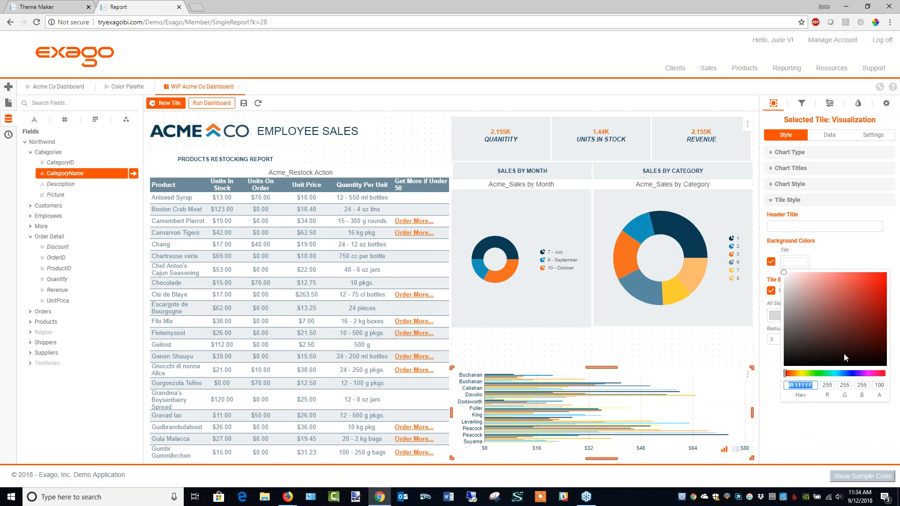
text(#ECF0F2)
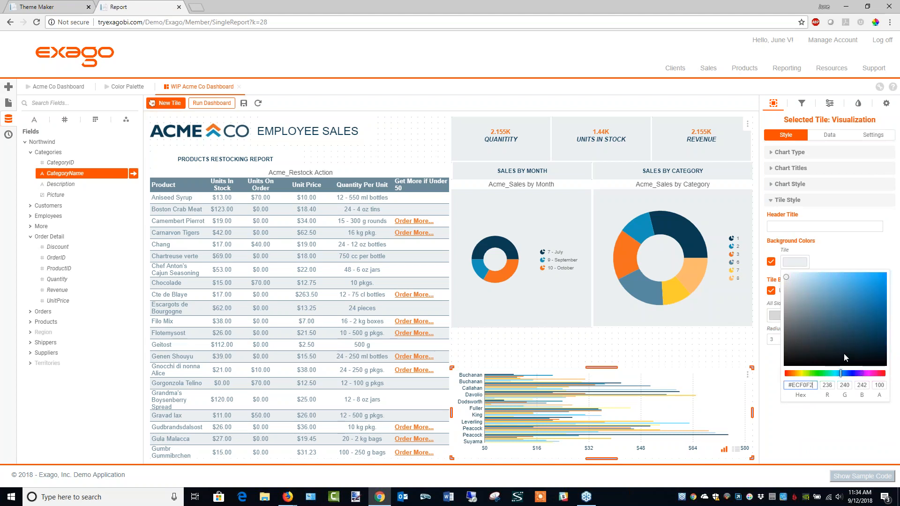
click(836, 459)
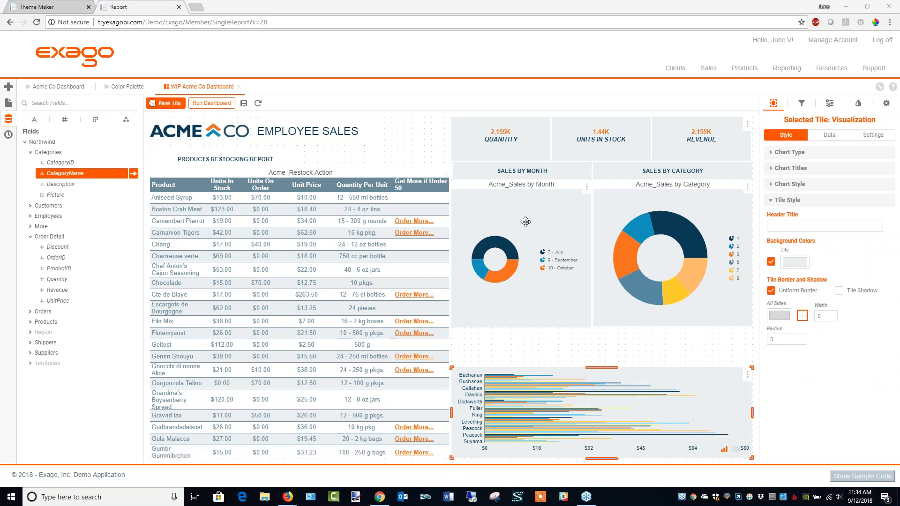
Add a text tile in the gap above the employee bar chart and format its text as size 9, bold, colour #0D3D54.
drag(160, 102, 600, 349)
click(567, 345)
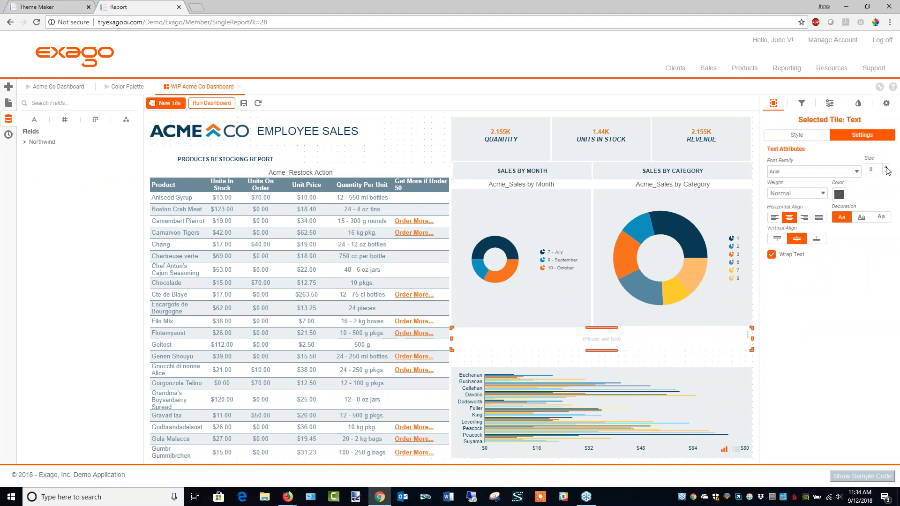
click(818, 194)
click(797, 209)
click(837, 195)
drag(803, 317, 832, 319)
key(BackSpace)
text(0D3D5)
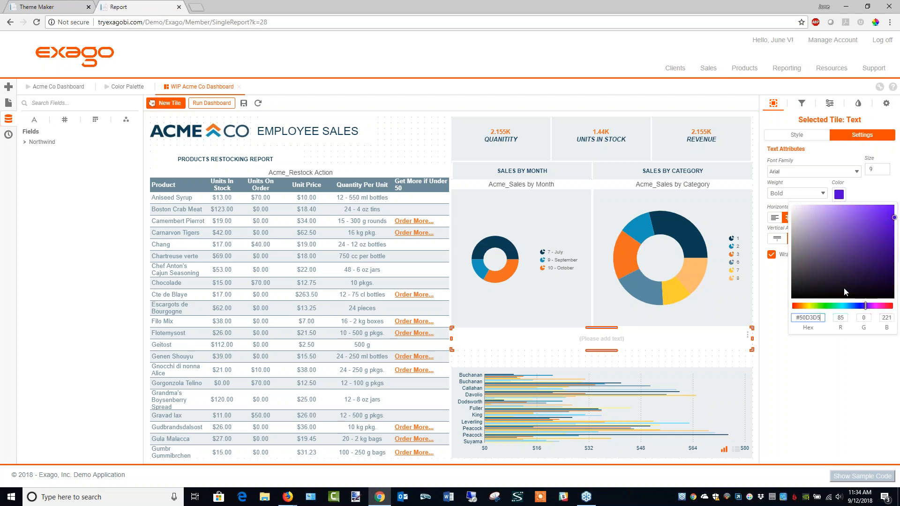
text(4)
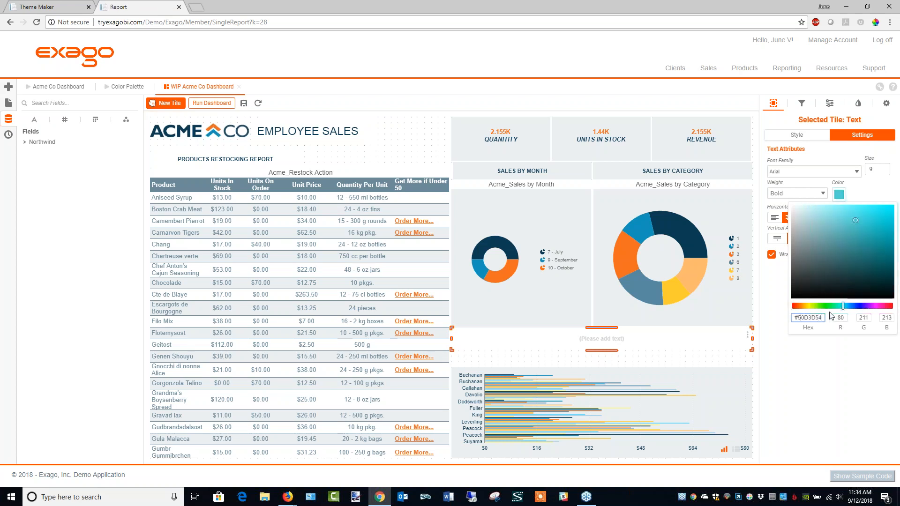
key(BackSpace)
click(784, 347)
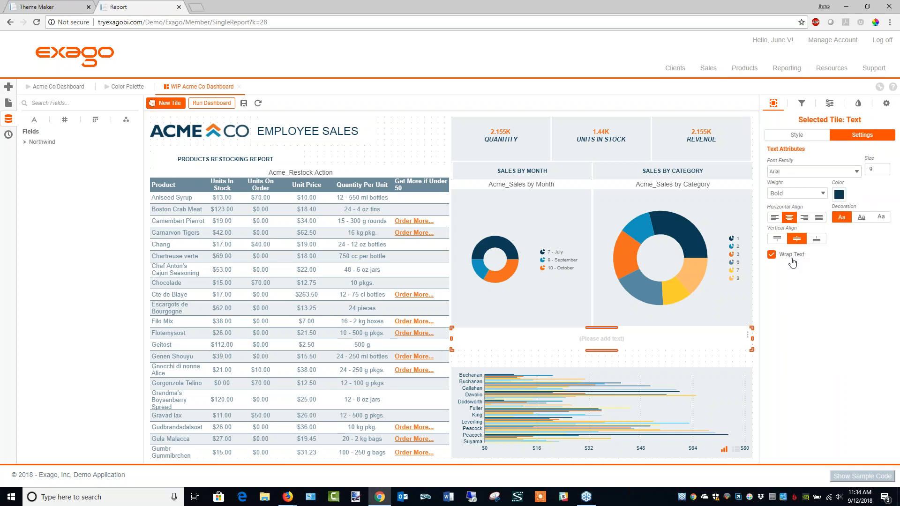
Enter EMPLOYEE SALES BY CATEGORY as the text of the new title tile.
click(621, 338)
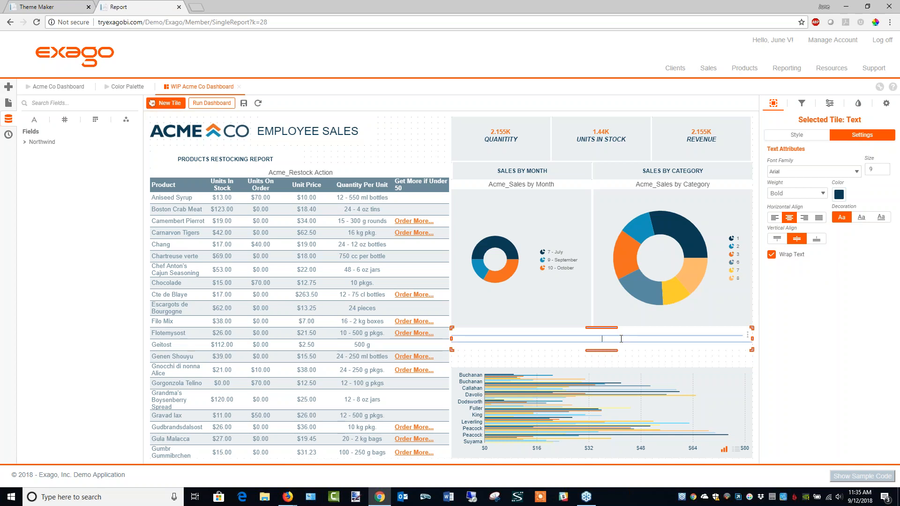
click(777, 329)
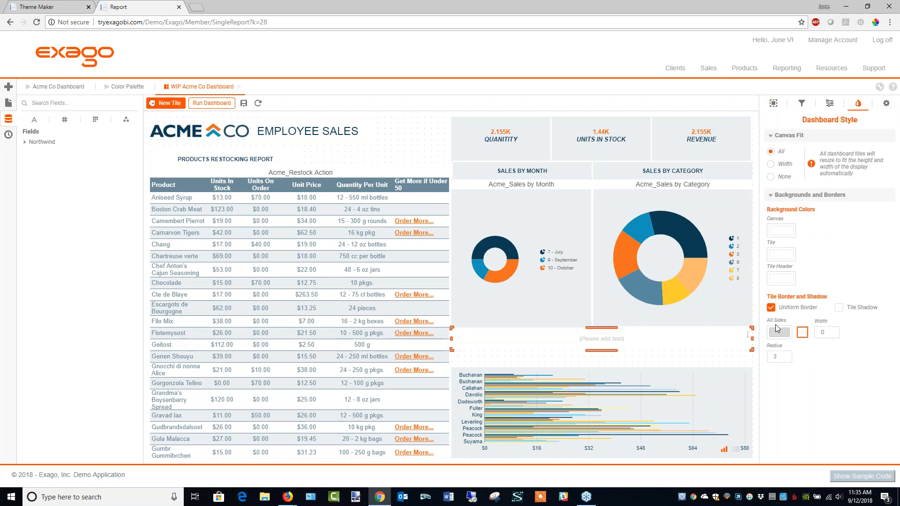
click(646, 340)
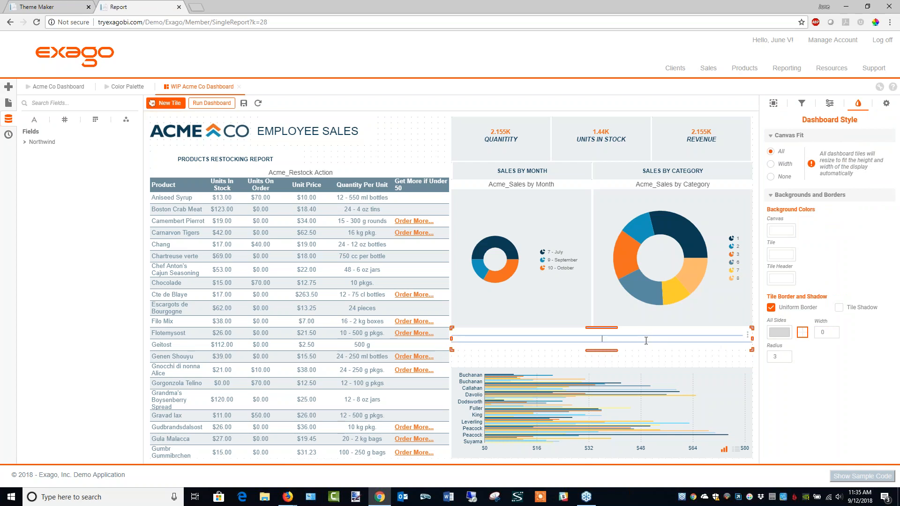
text(EMPLOYEE )
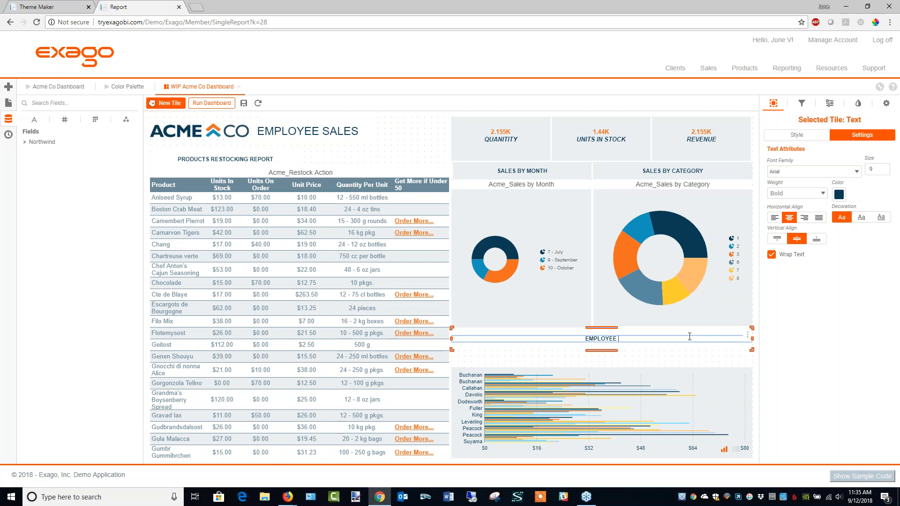
text(SALES BY CATEGORY)
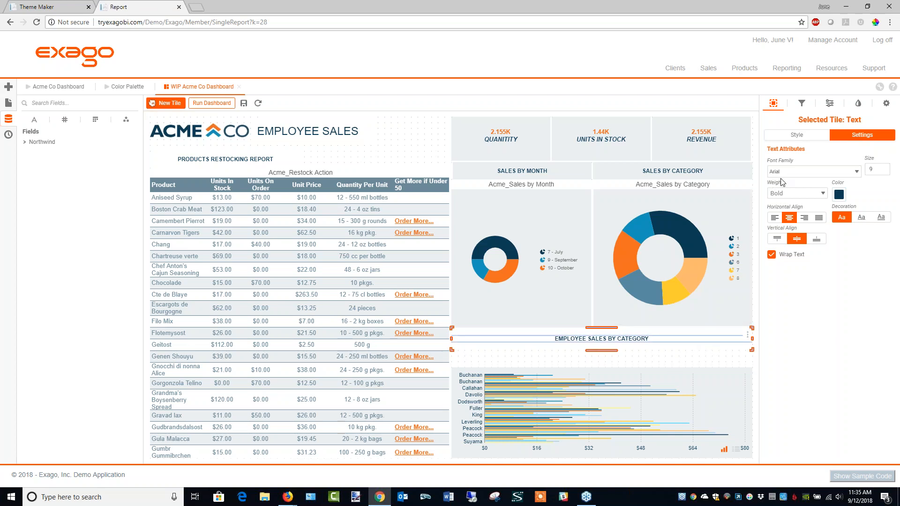
Set the tile background colour of the EMPLOYEE SALES BY CATEGORY title tile to #ECF0F2.
click(792, 136)
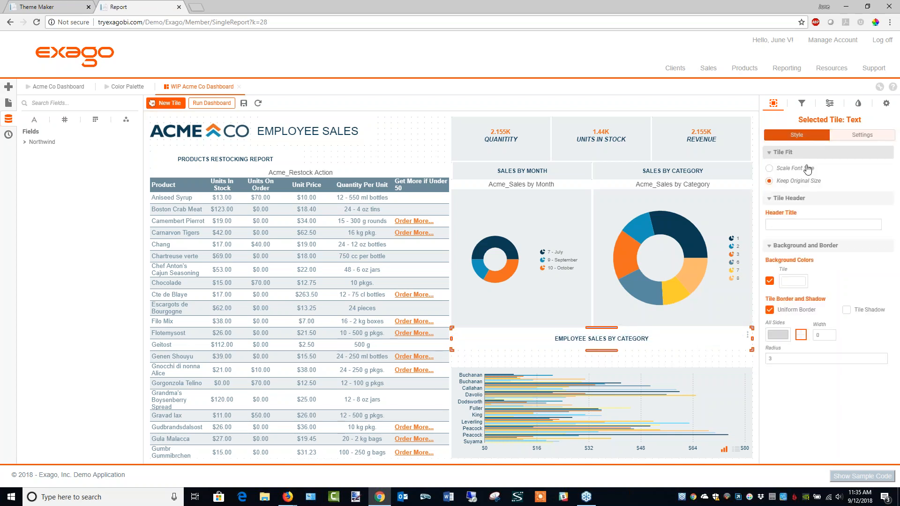
click(795, 281)
drag(793, 407, 820, 404)
text(0)
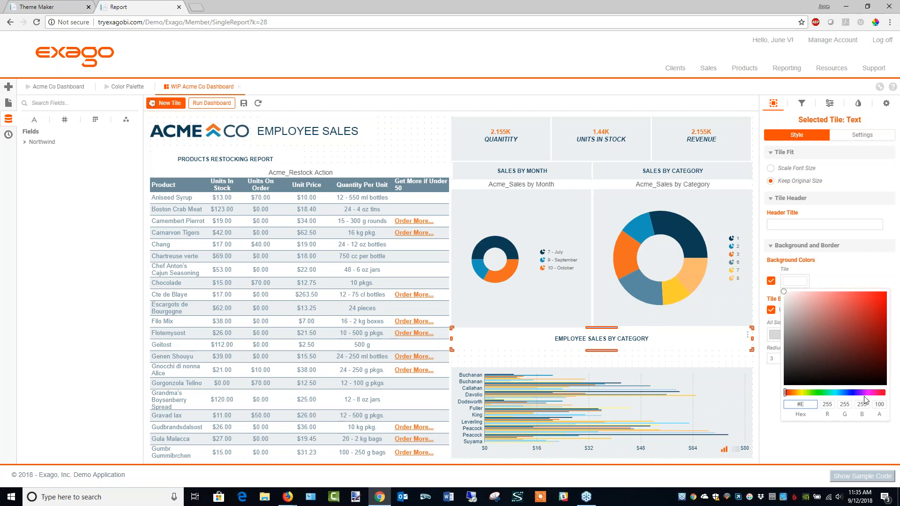
text(F)
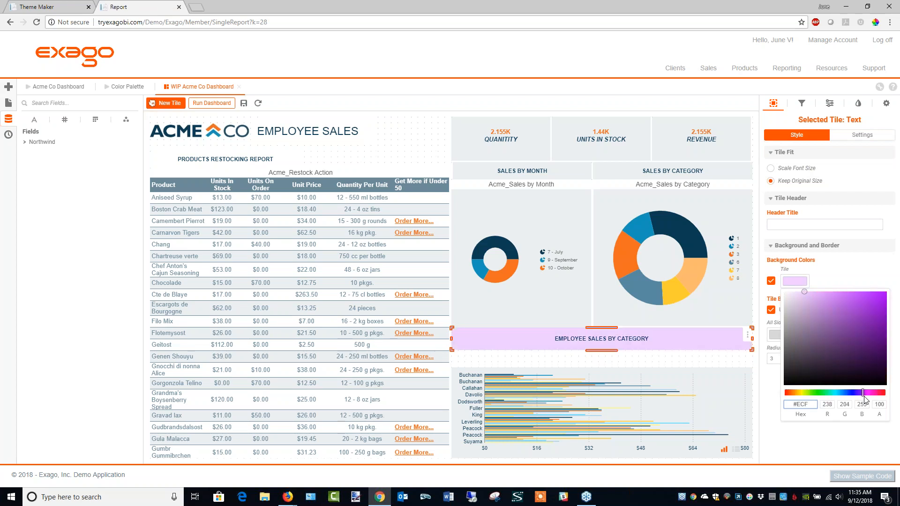
text(0F2)
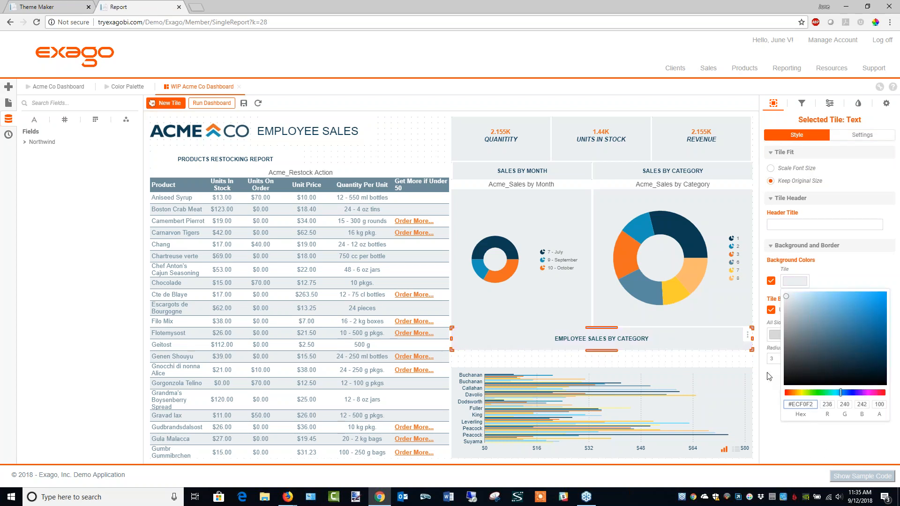
click(768, 335)
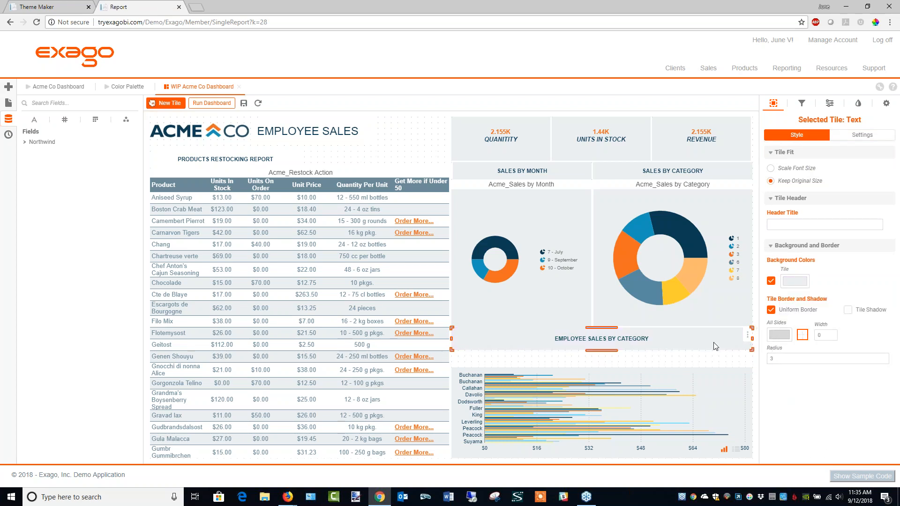
Turn off the uniform border on the Sales by Month report tile, colour its bottom border #FFFFFF and increase that border's width.
click(583, 316)
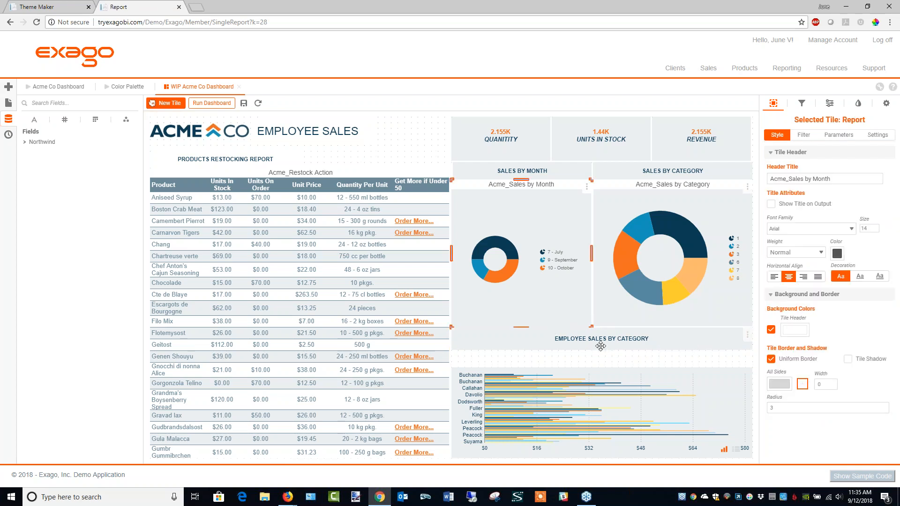
click(652, 363)
click(555, 307)
click(779, 384)
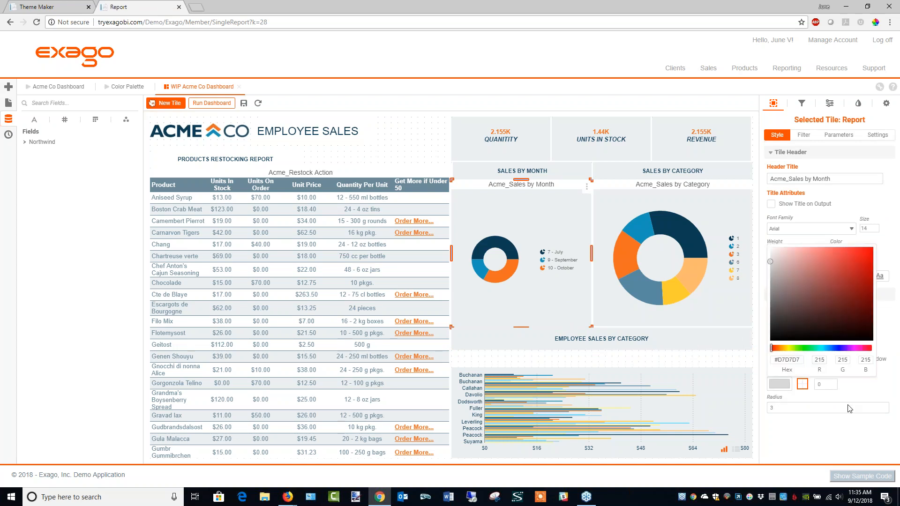
click(890, 453)
click(771, 359)
scroll(783, 415, down, 1)
click(781, 377)
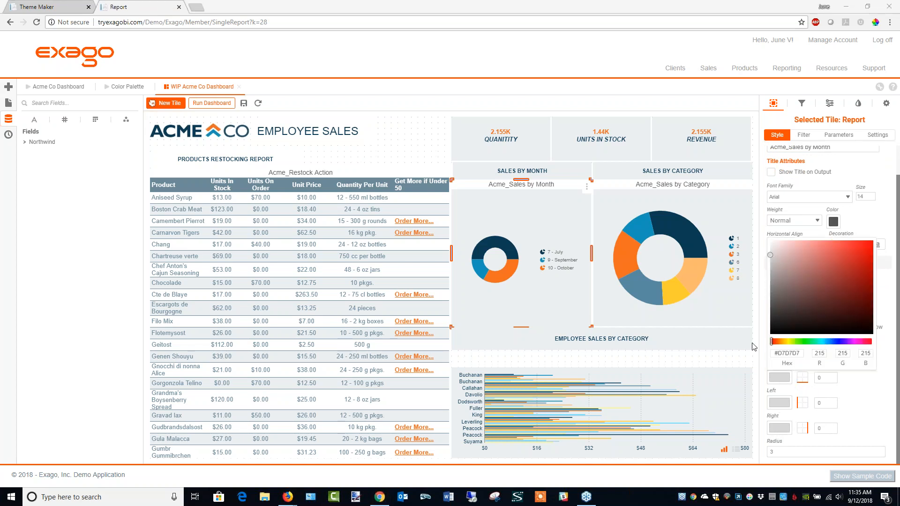
double_click(777, 352)
text(FFFFFF)
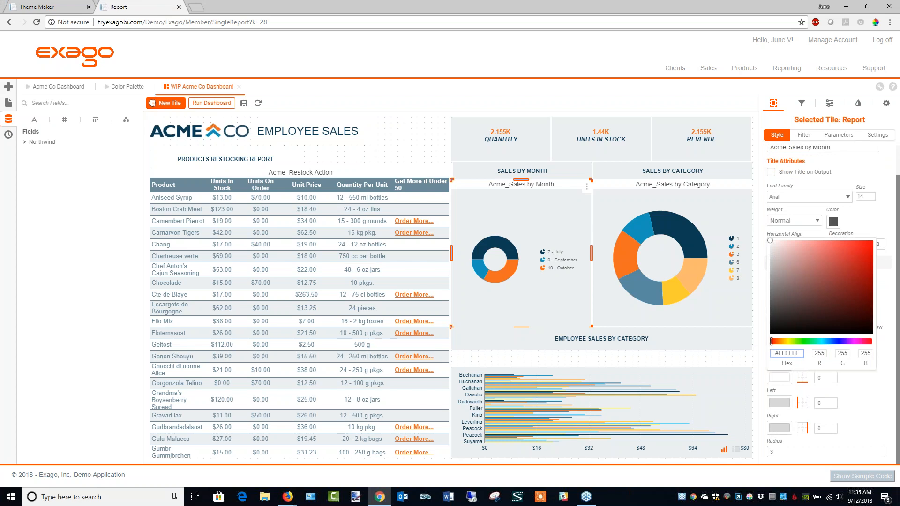
click(833, 376)
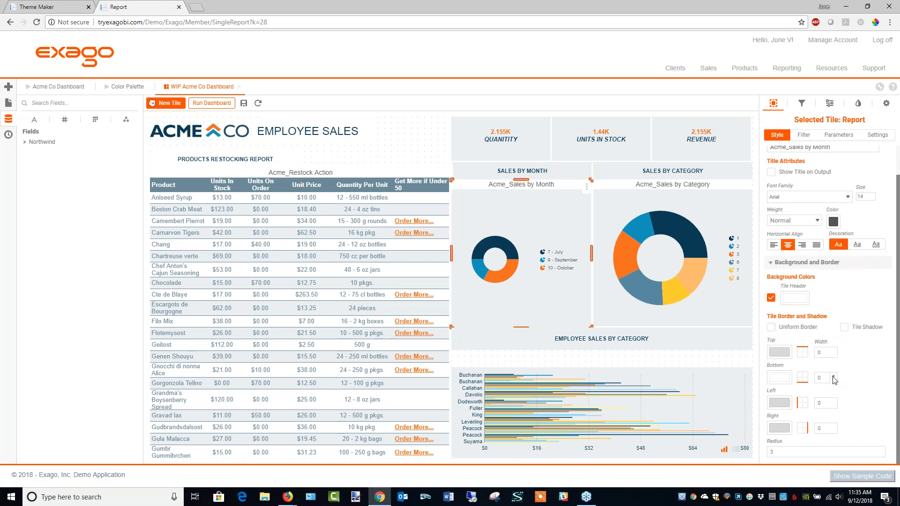
click(834, 376)
Select the employee sales bar chart tile below the new title tile.
click(616, 366)
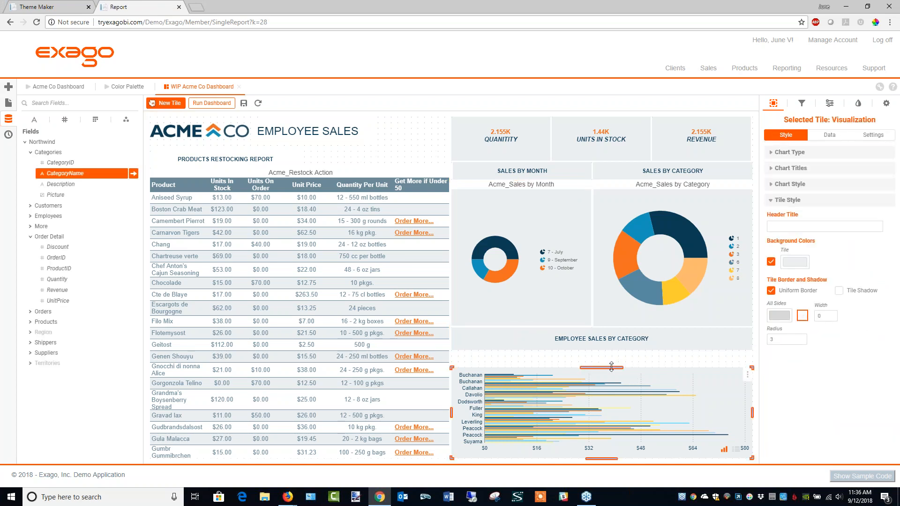